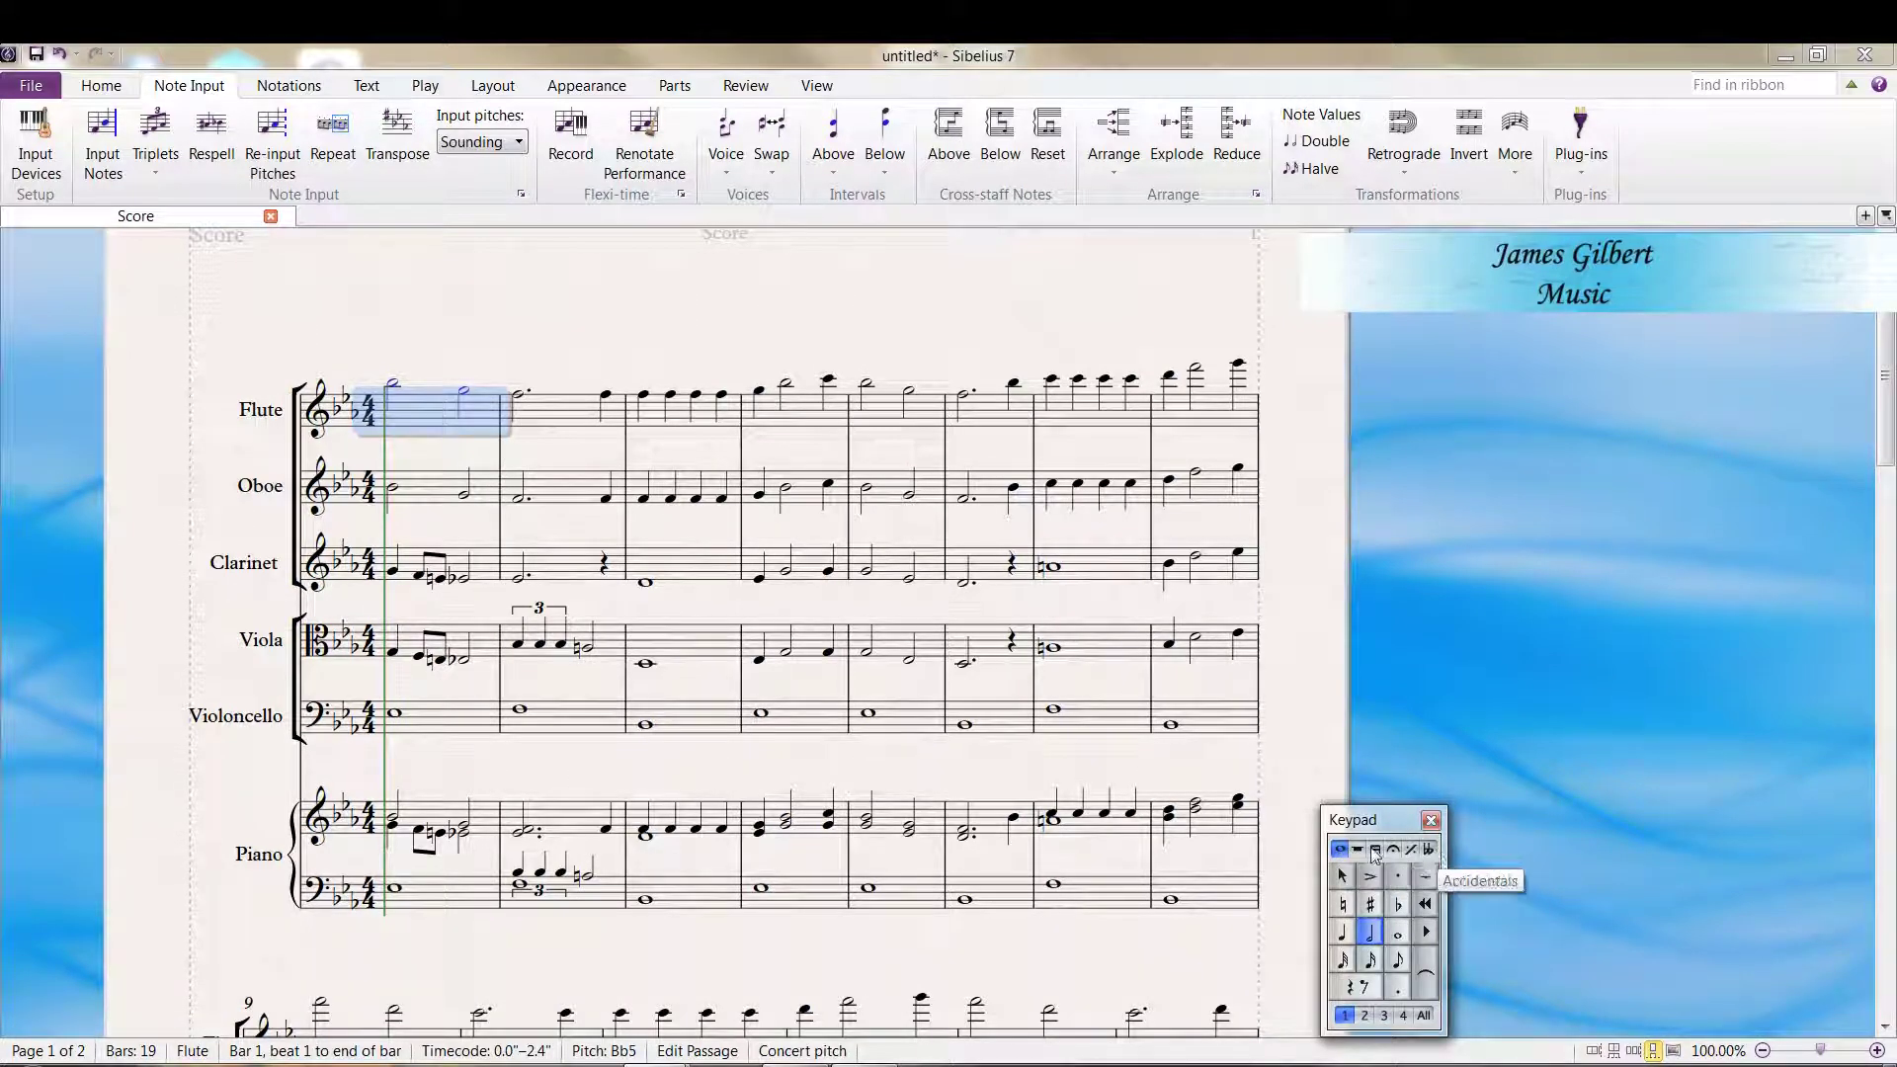
- Add an unslashed G5 grace note before the flute's first note in bar 4
click(1359, 850)
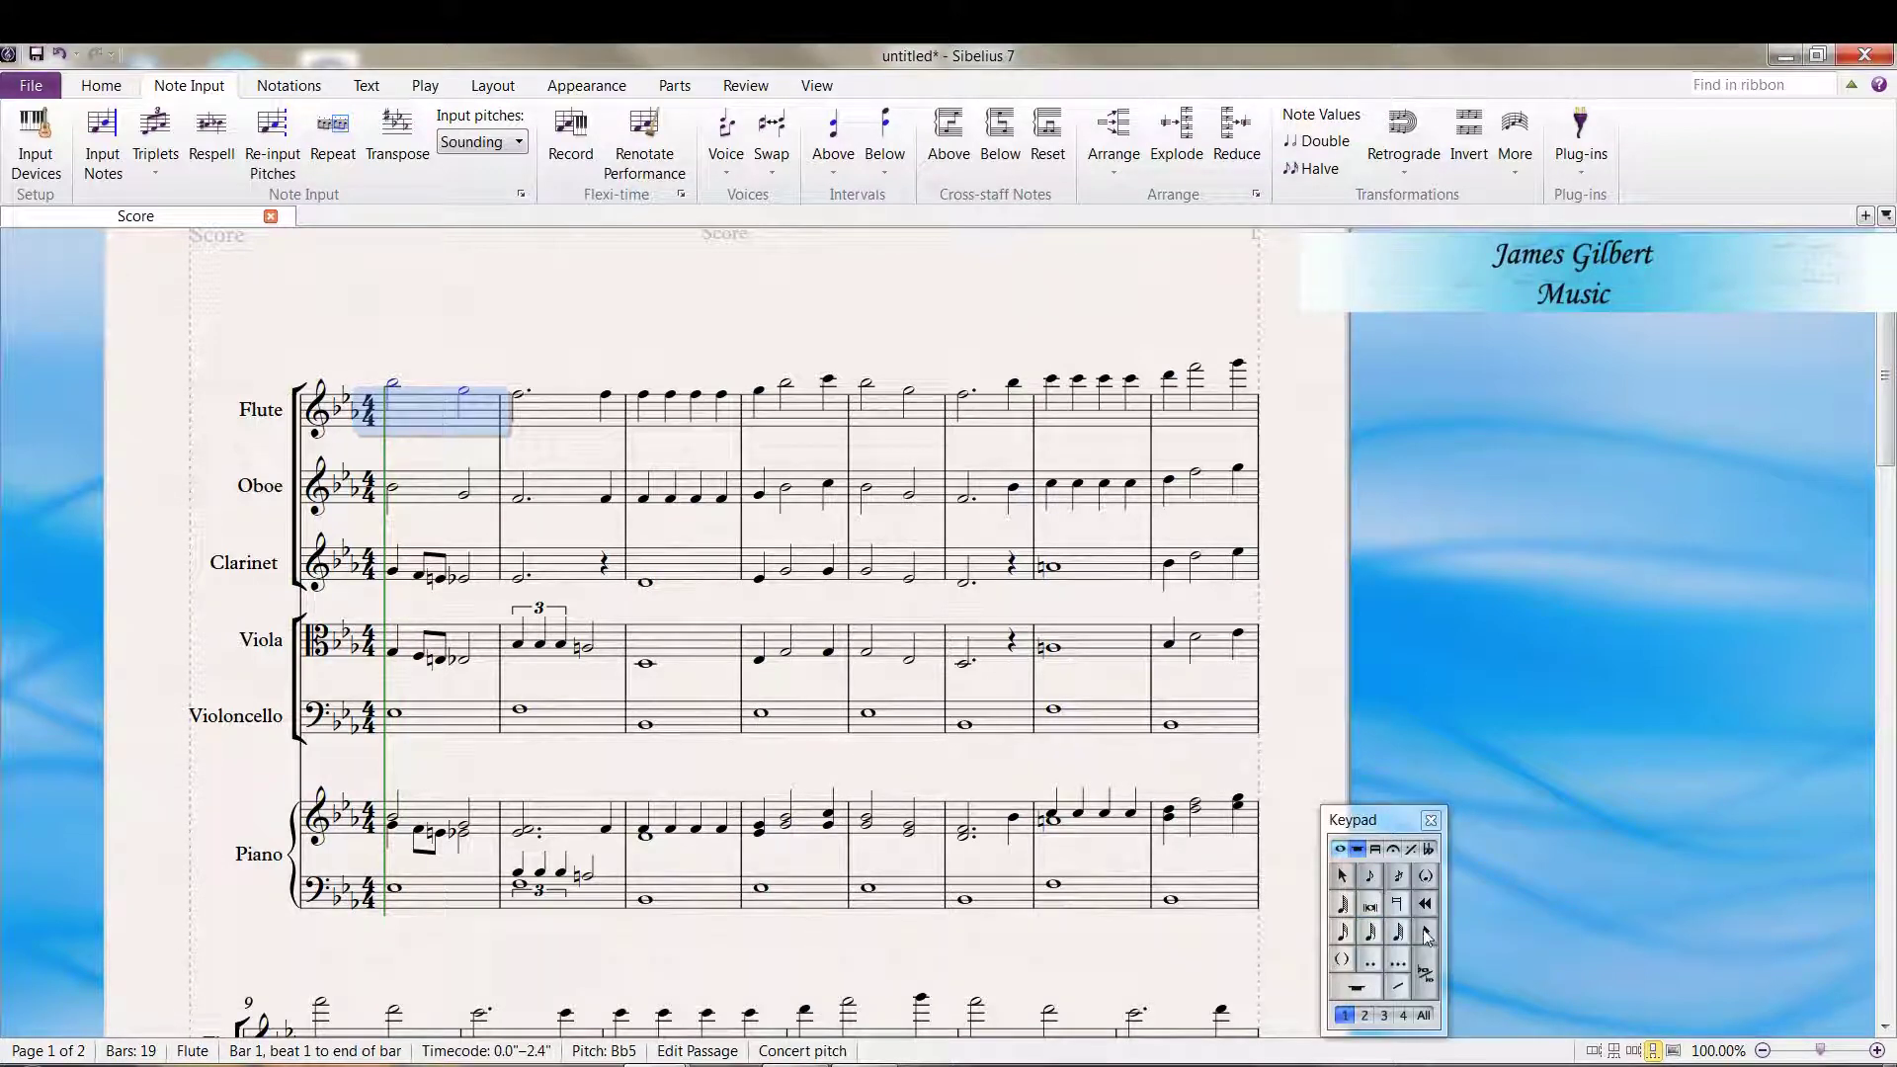
click(1371, 882)
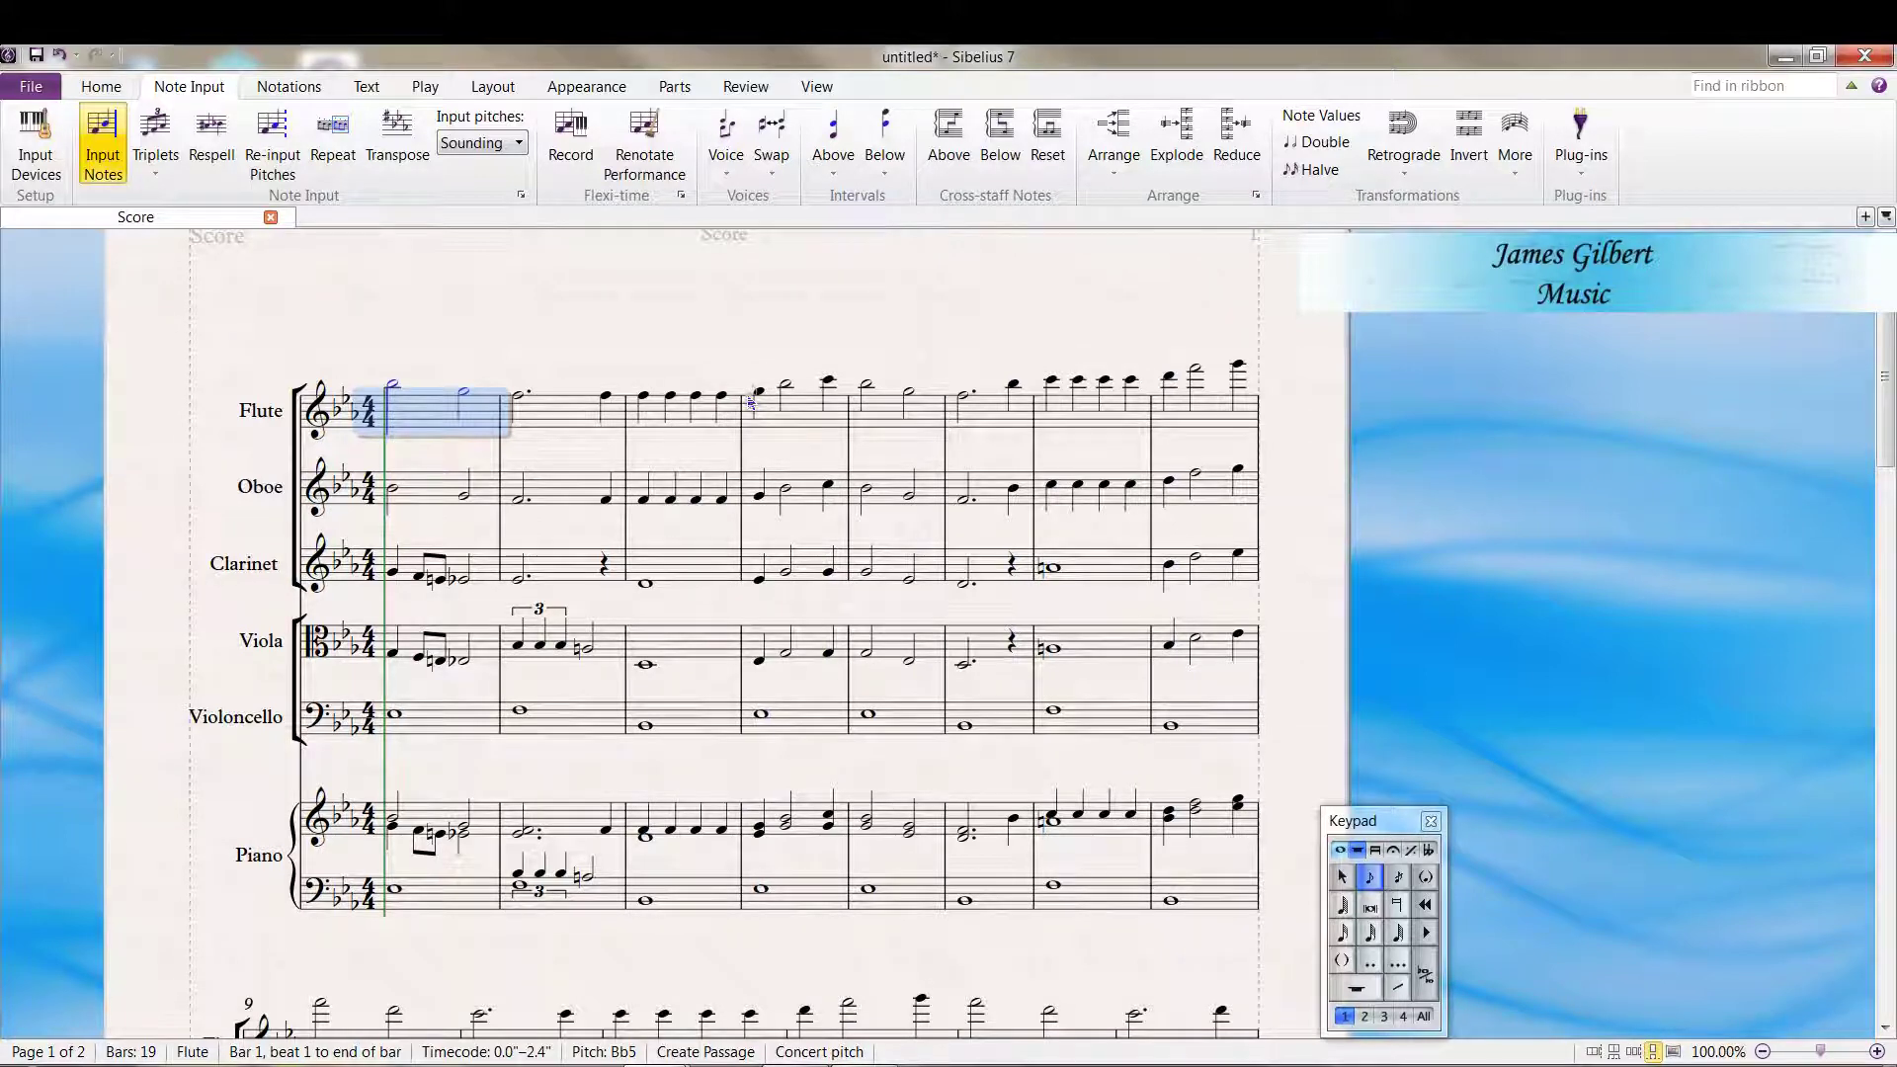
click(753, 398)
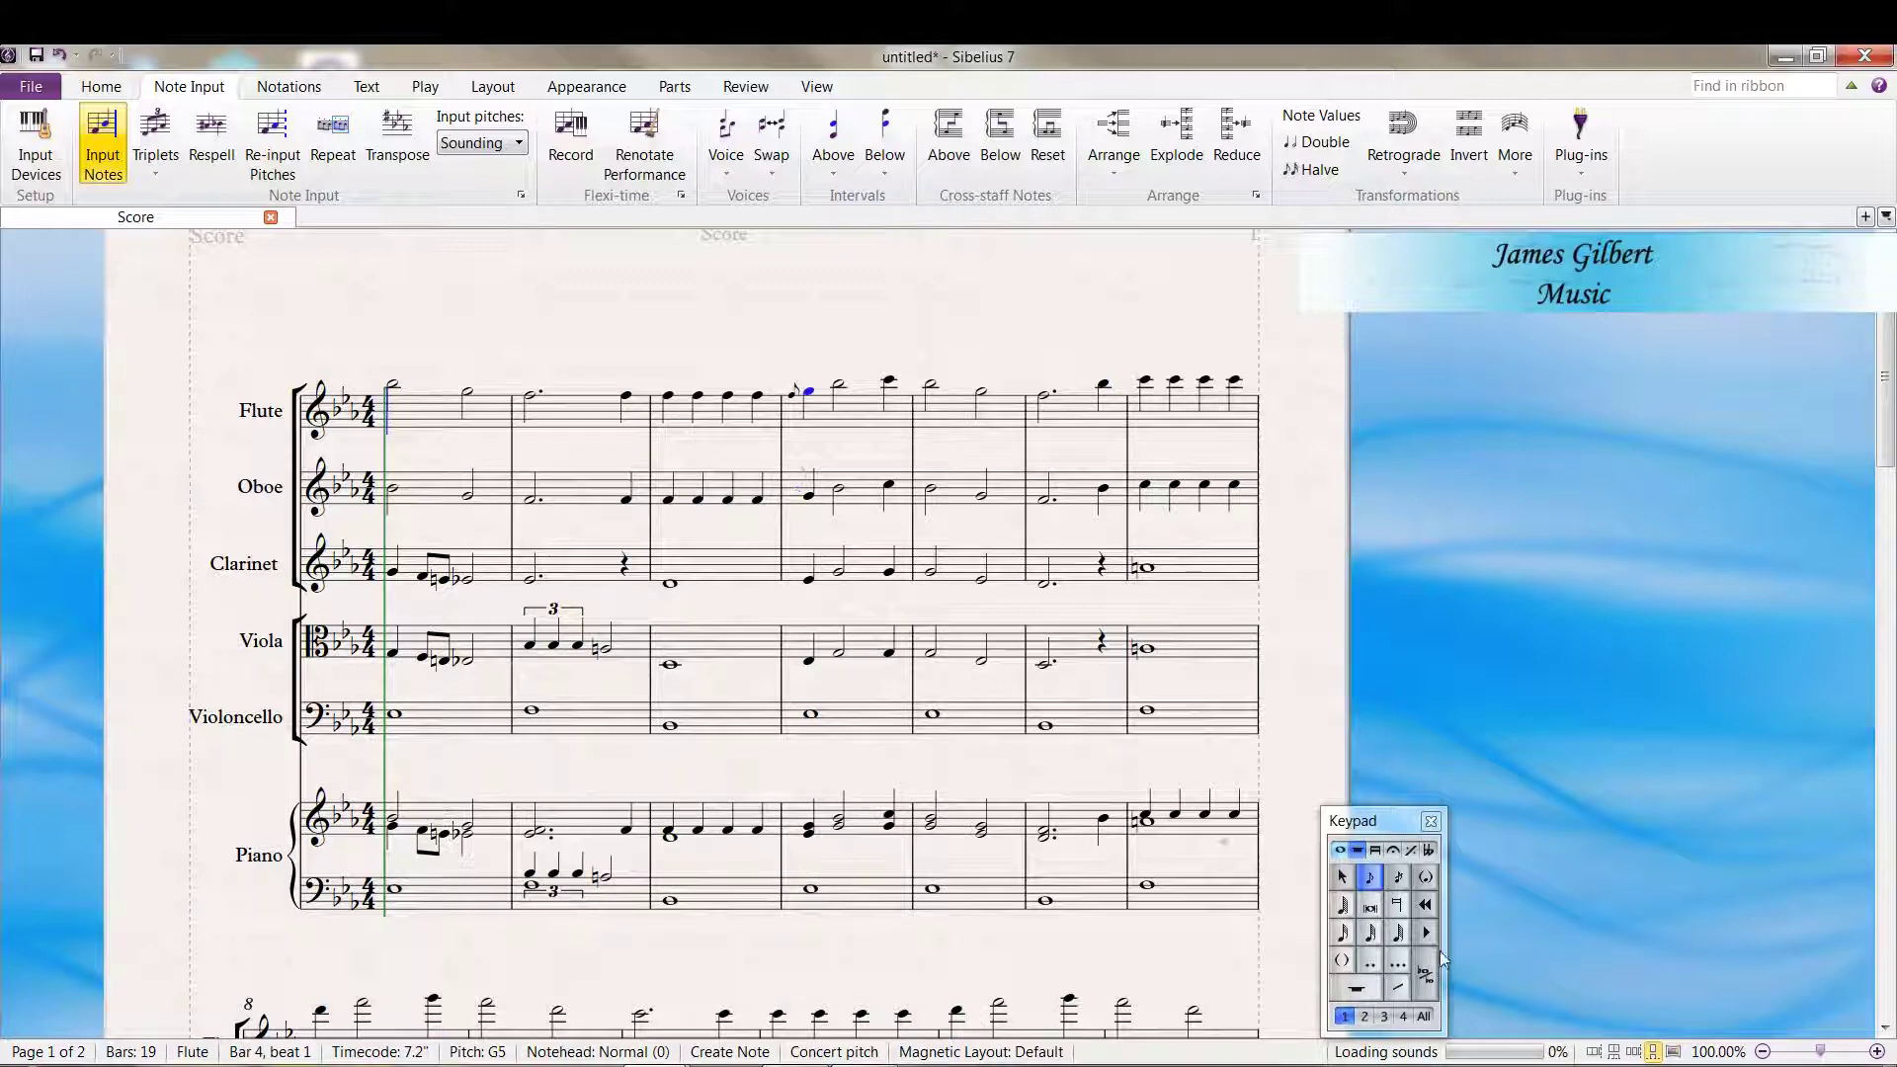
key(Escape)
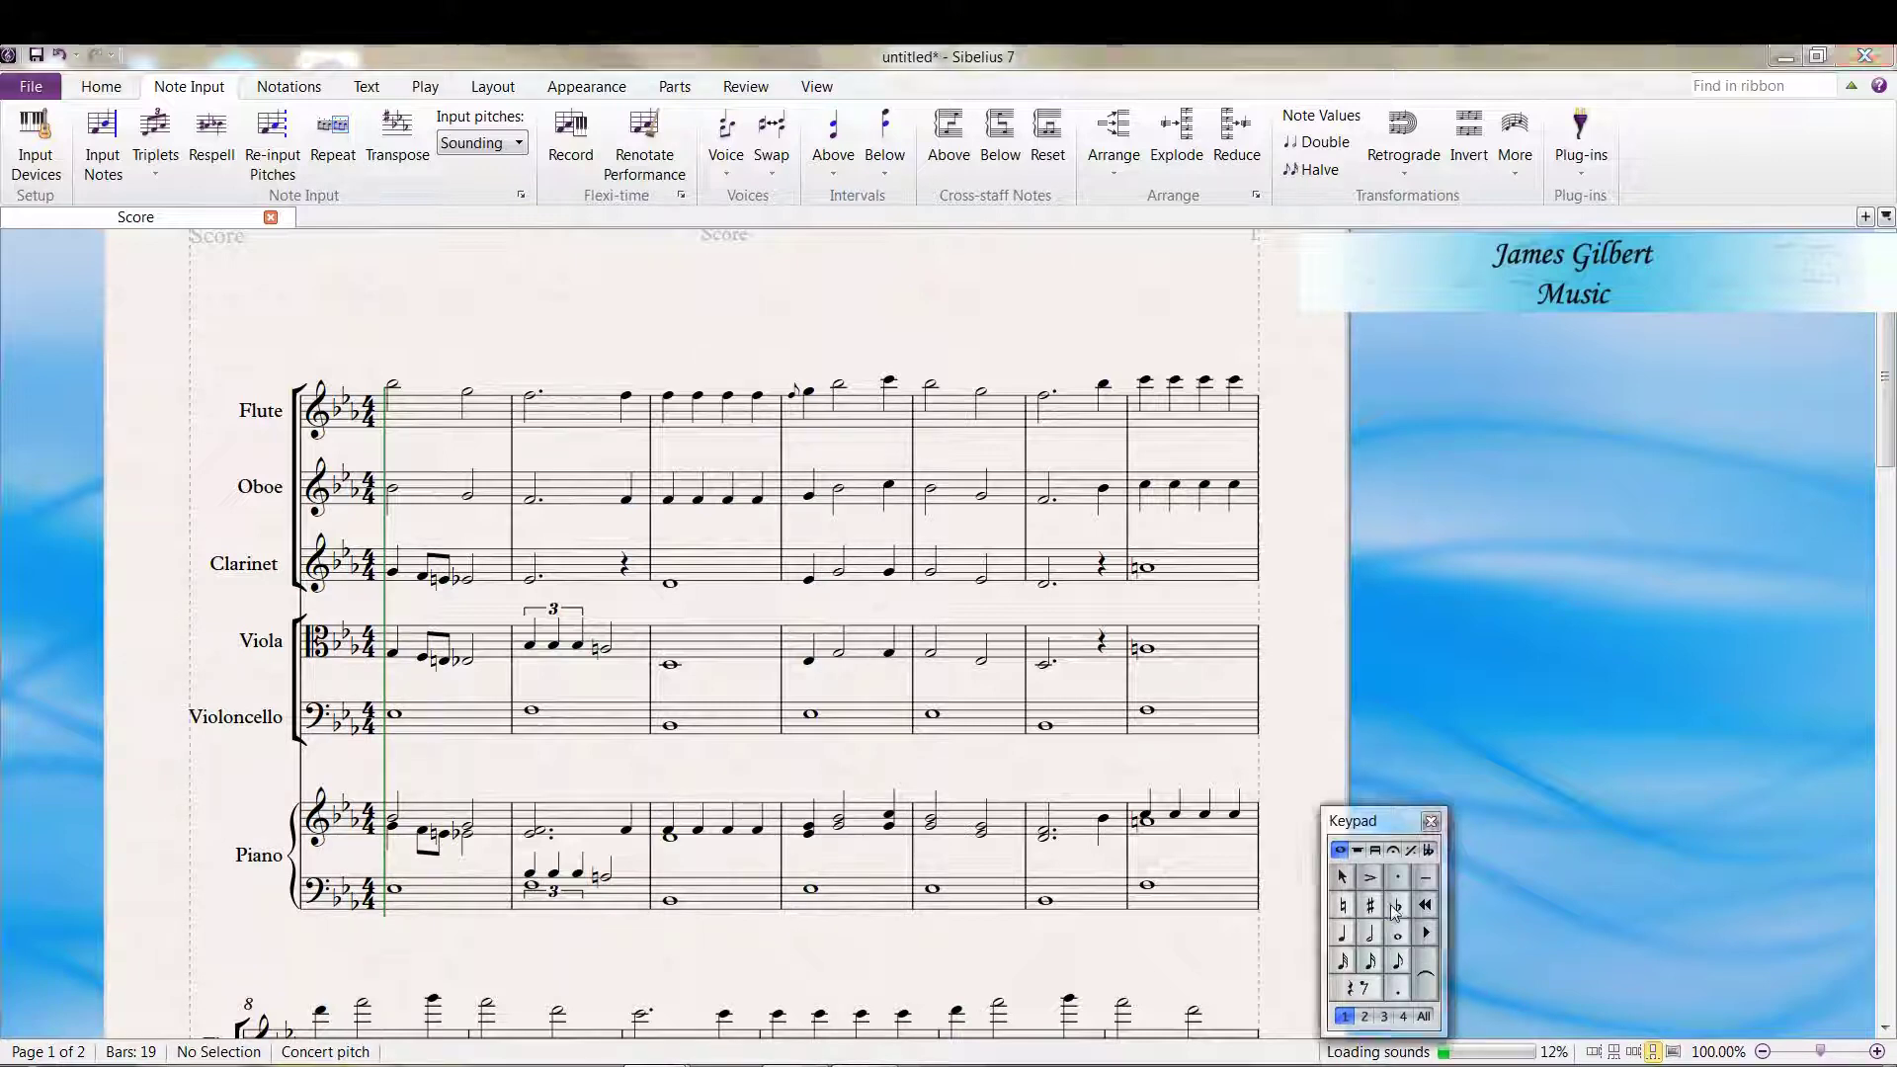
- Add a slashed Ab5 grace note before the flute's half note on beat 3 of bar 5
key(n)
click(1360, 850)
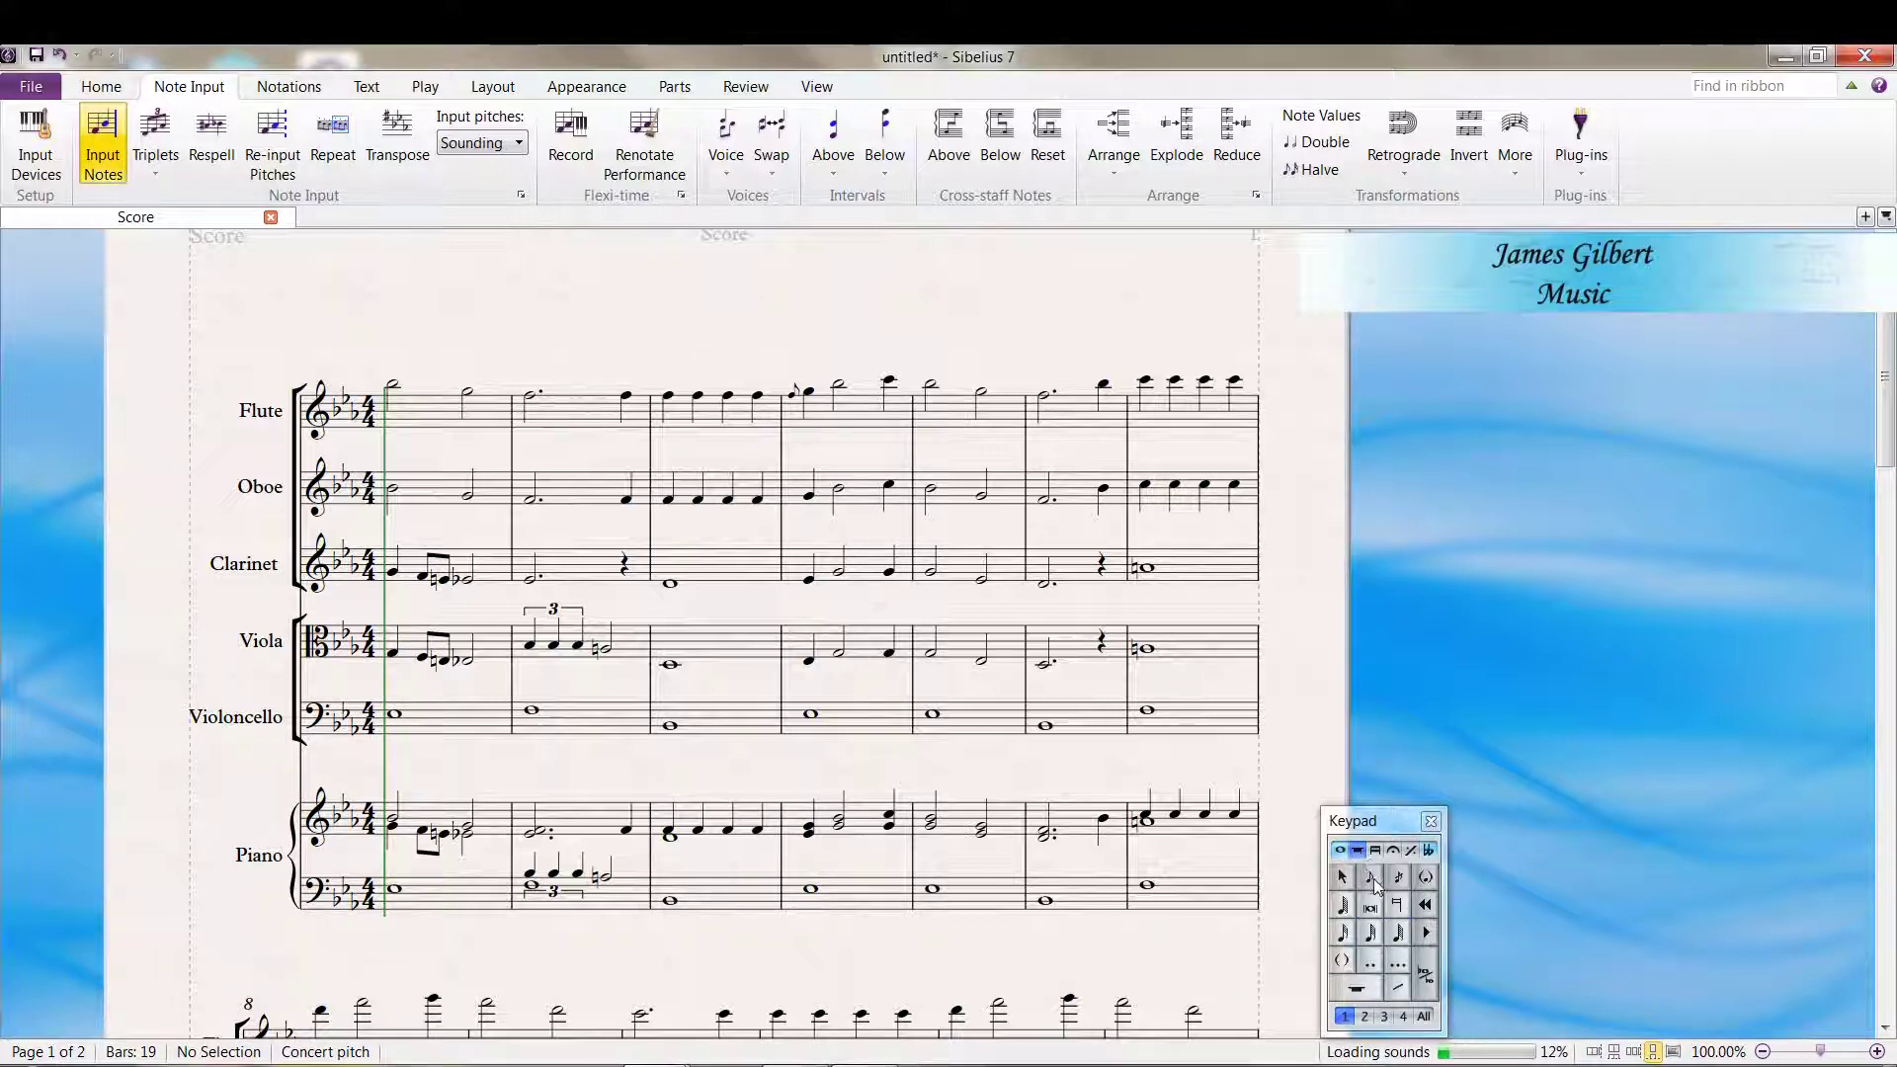
click(1397, 877)
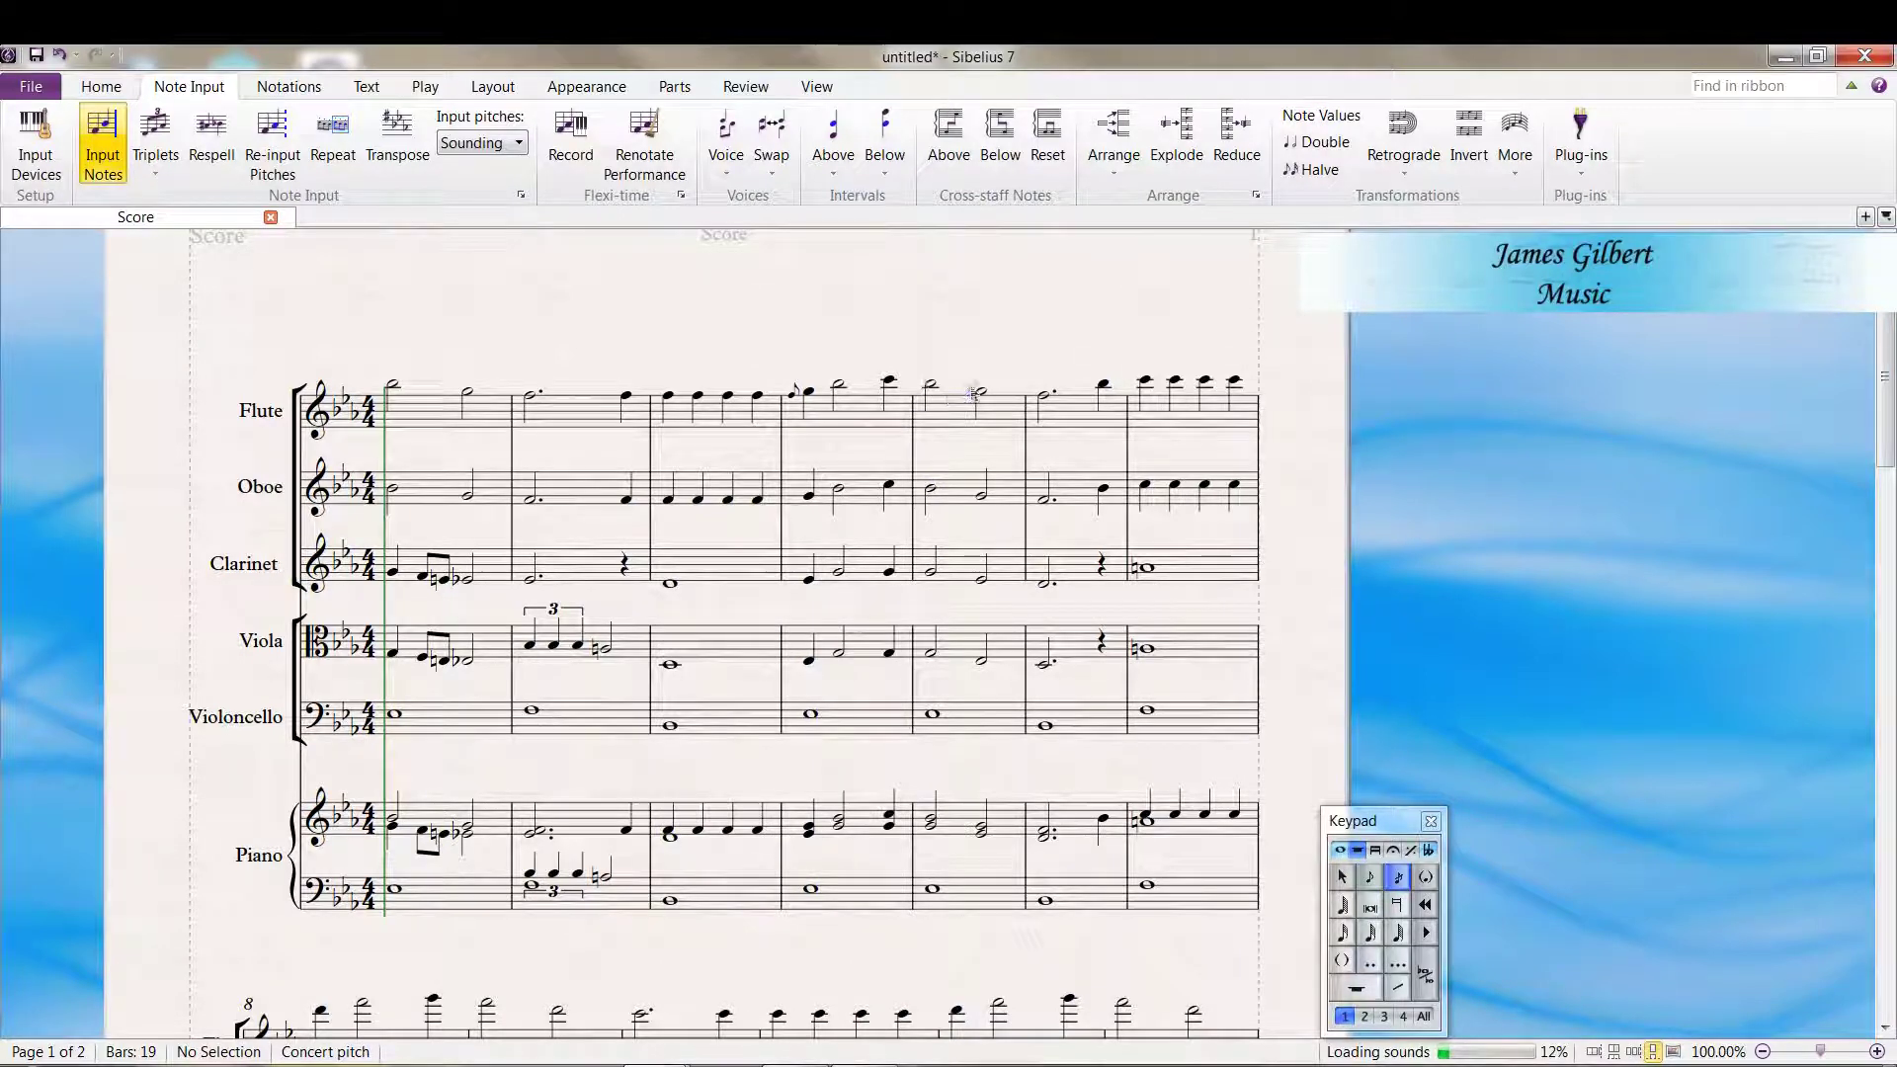
click(973, 390)
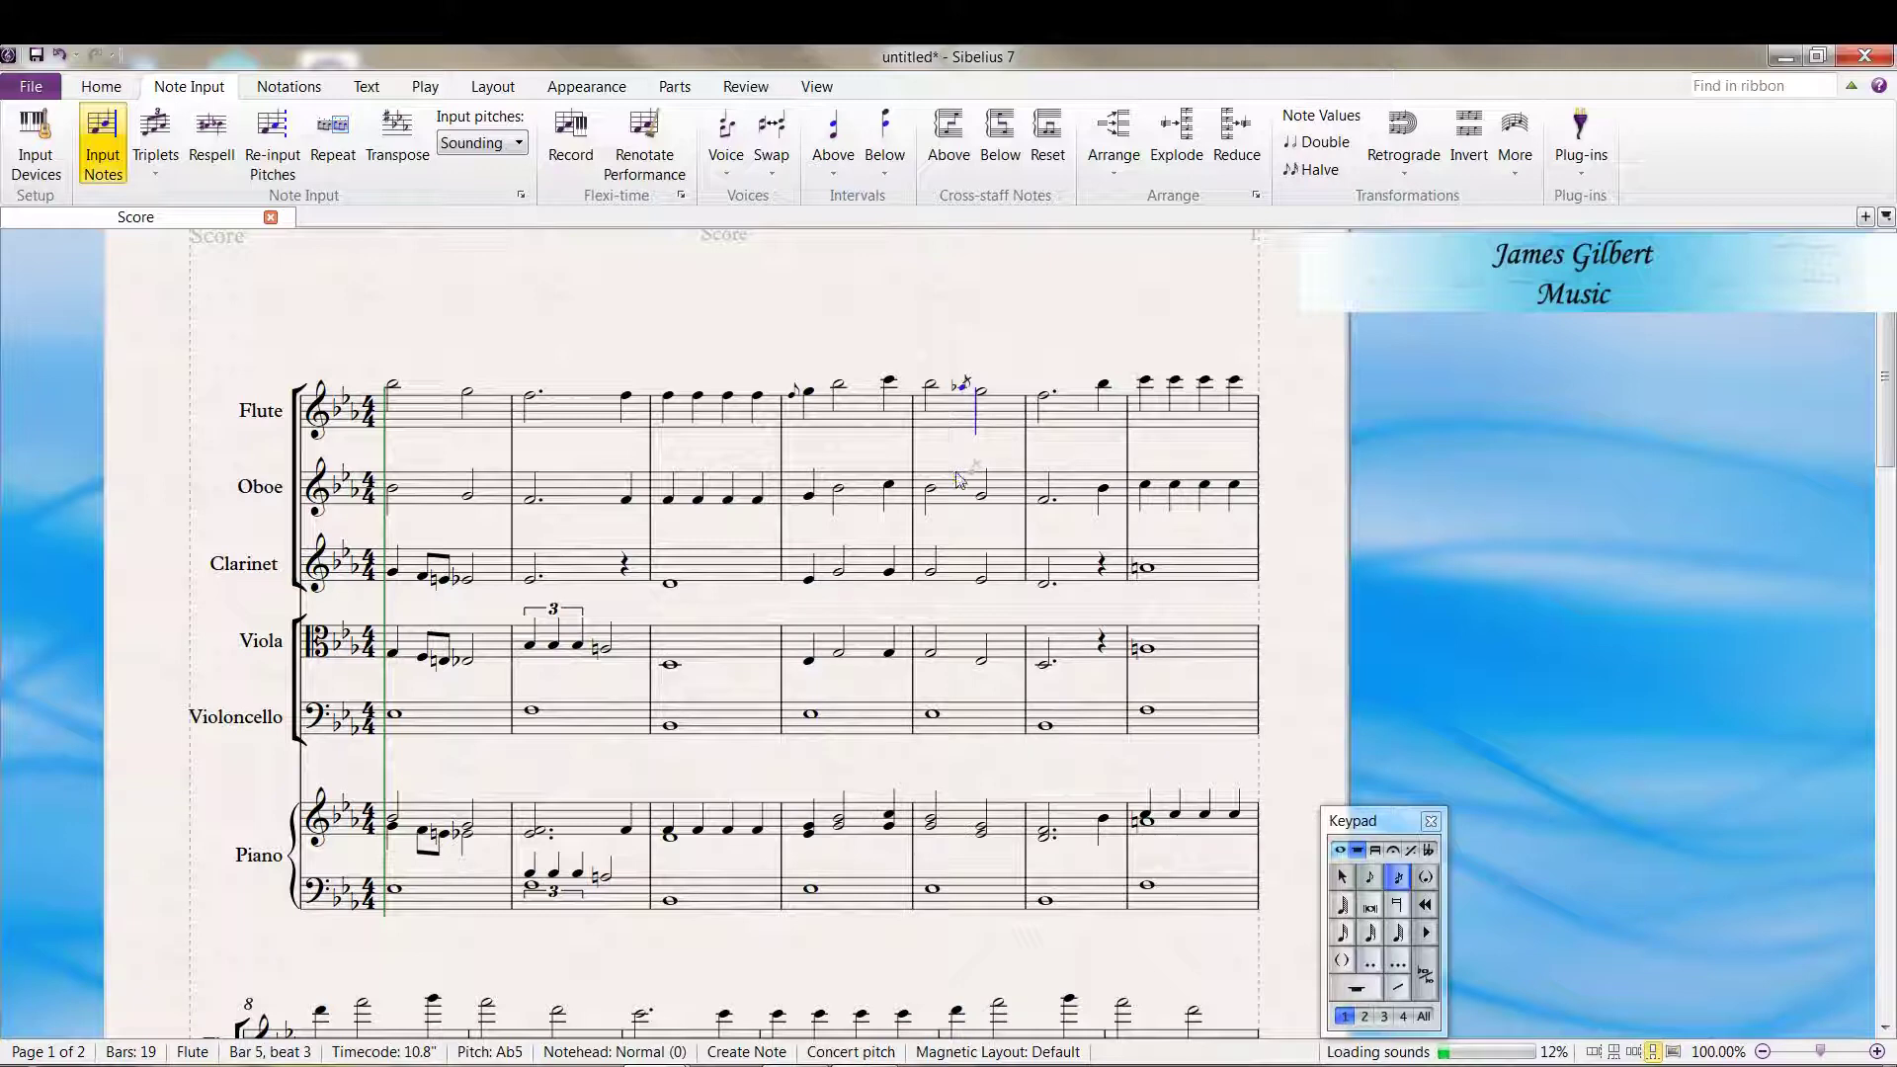
key(Escape)
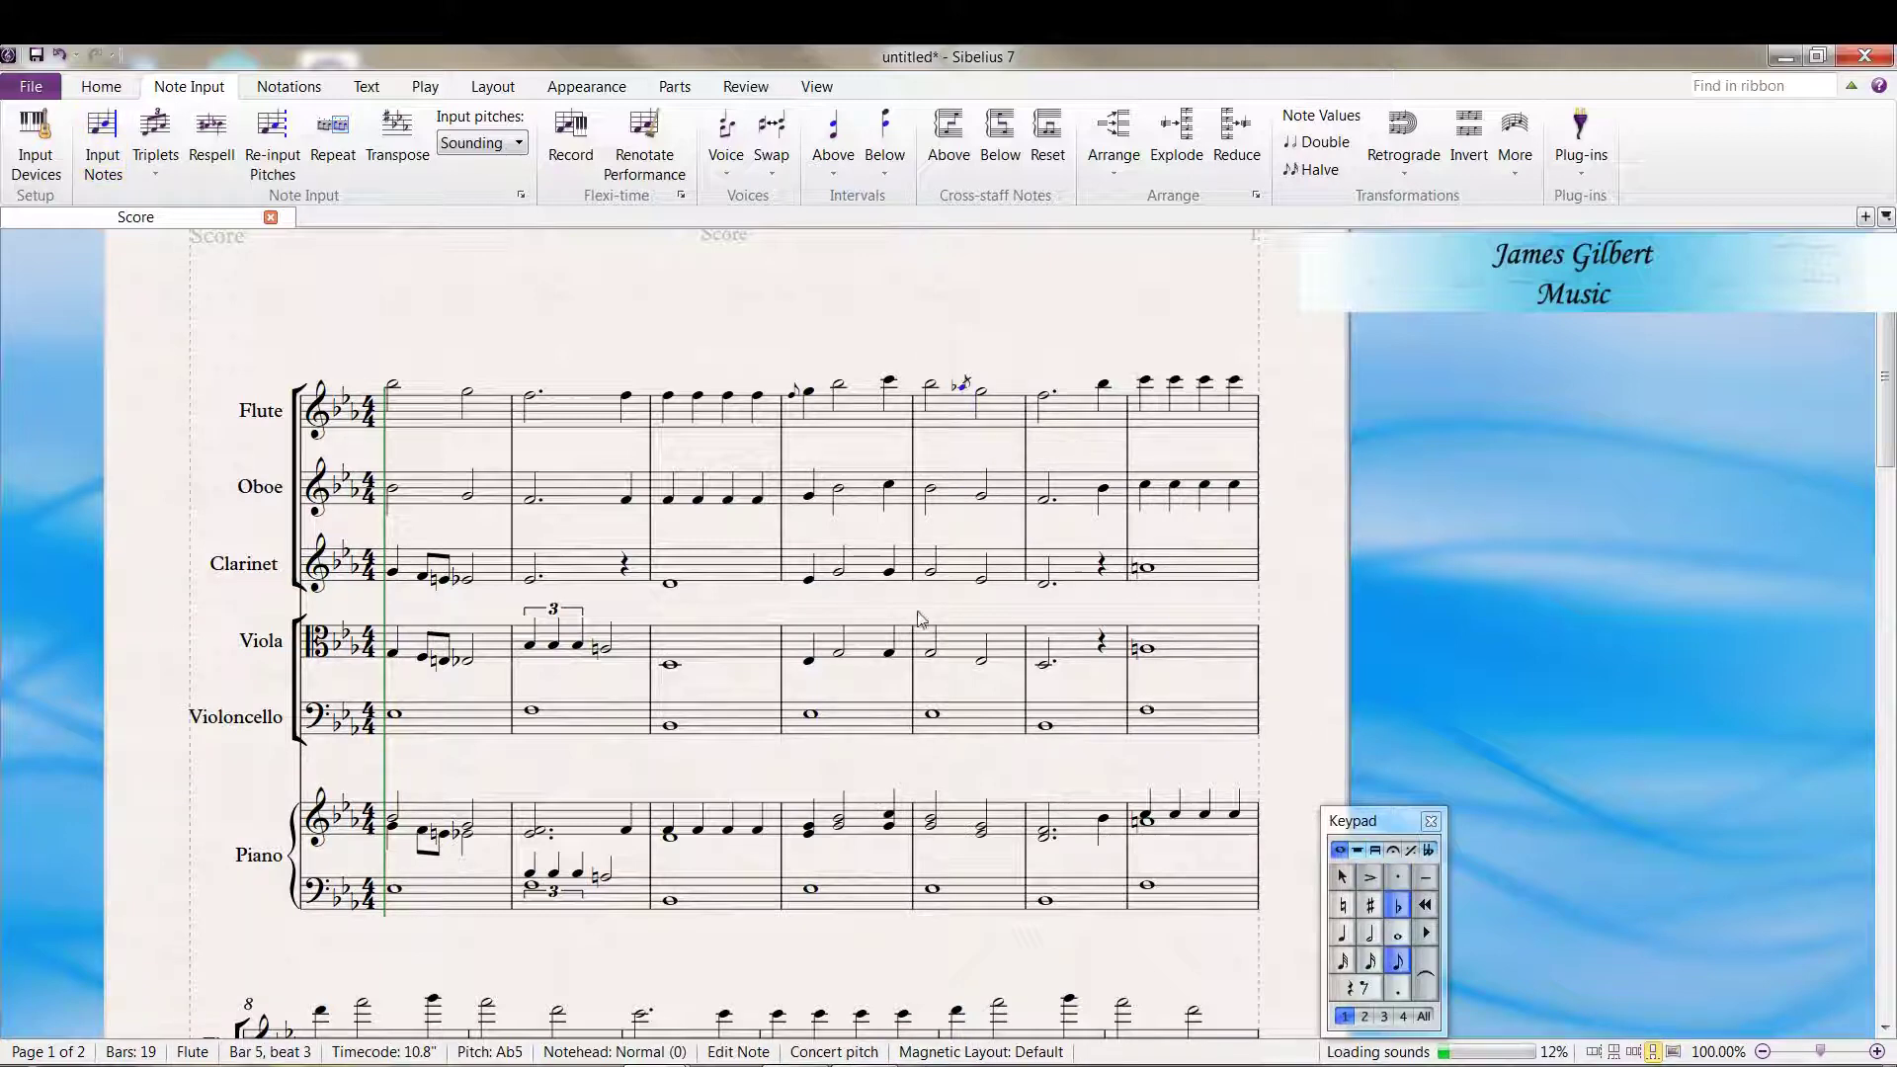
- Add ties from the flute's beat 4 note in bar 2 and from the flute and oboe beat 3 notes in bar 7
click(629, 397)
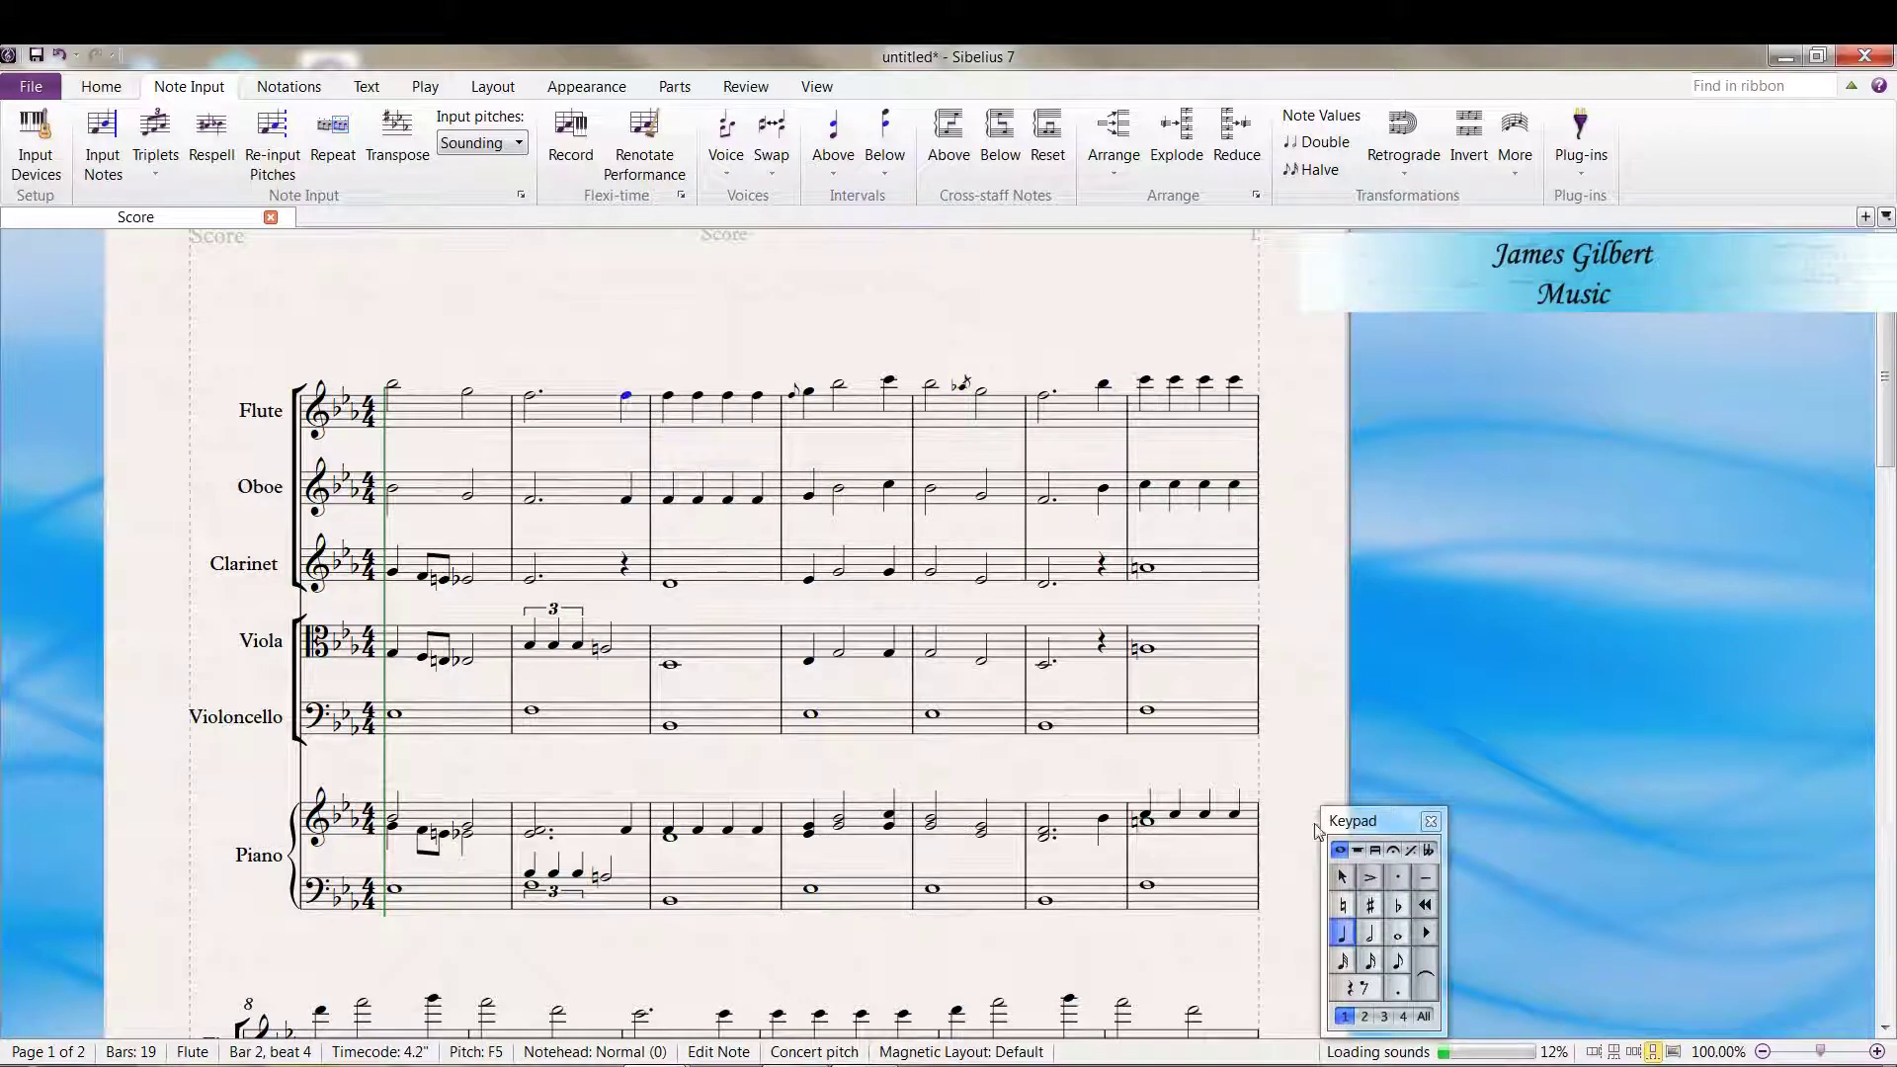
click(1426, 981)
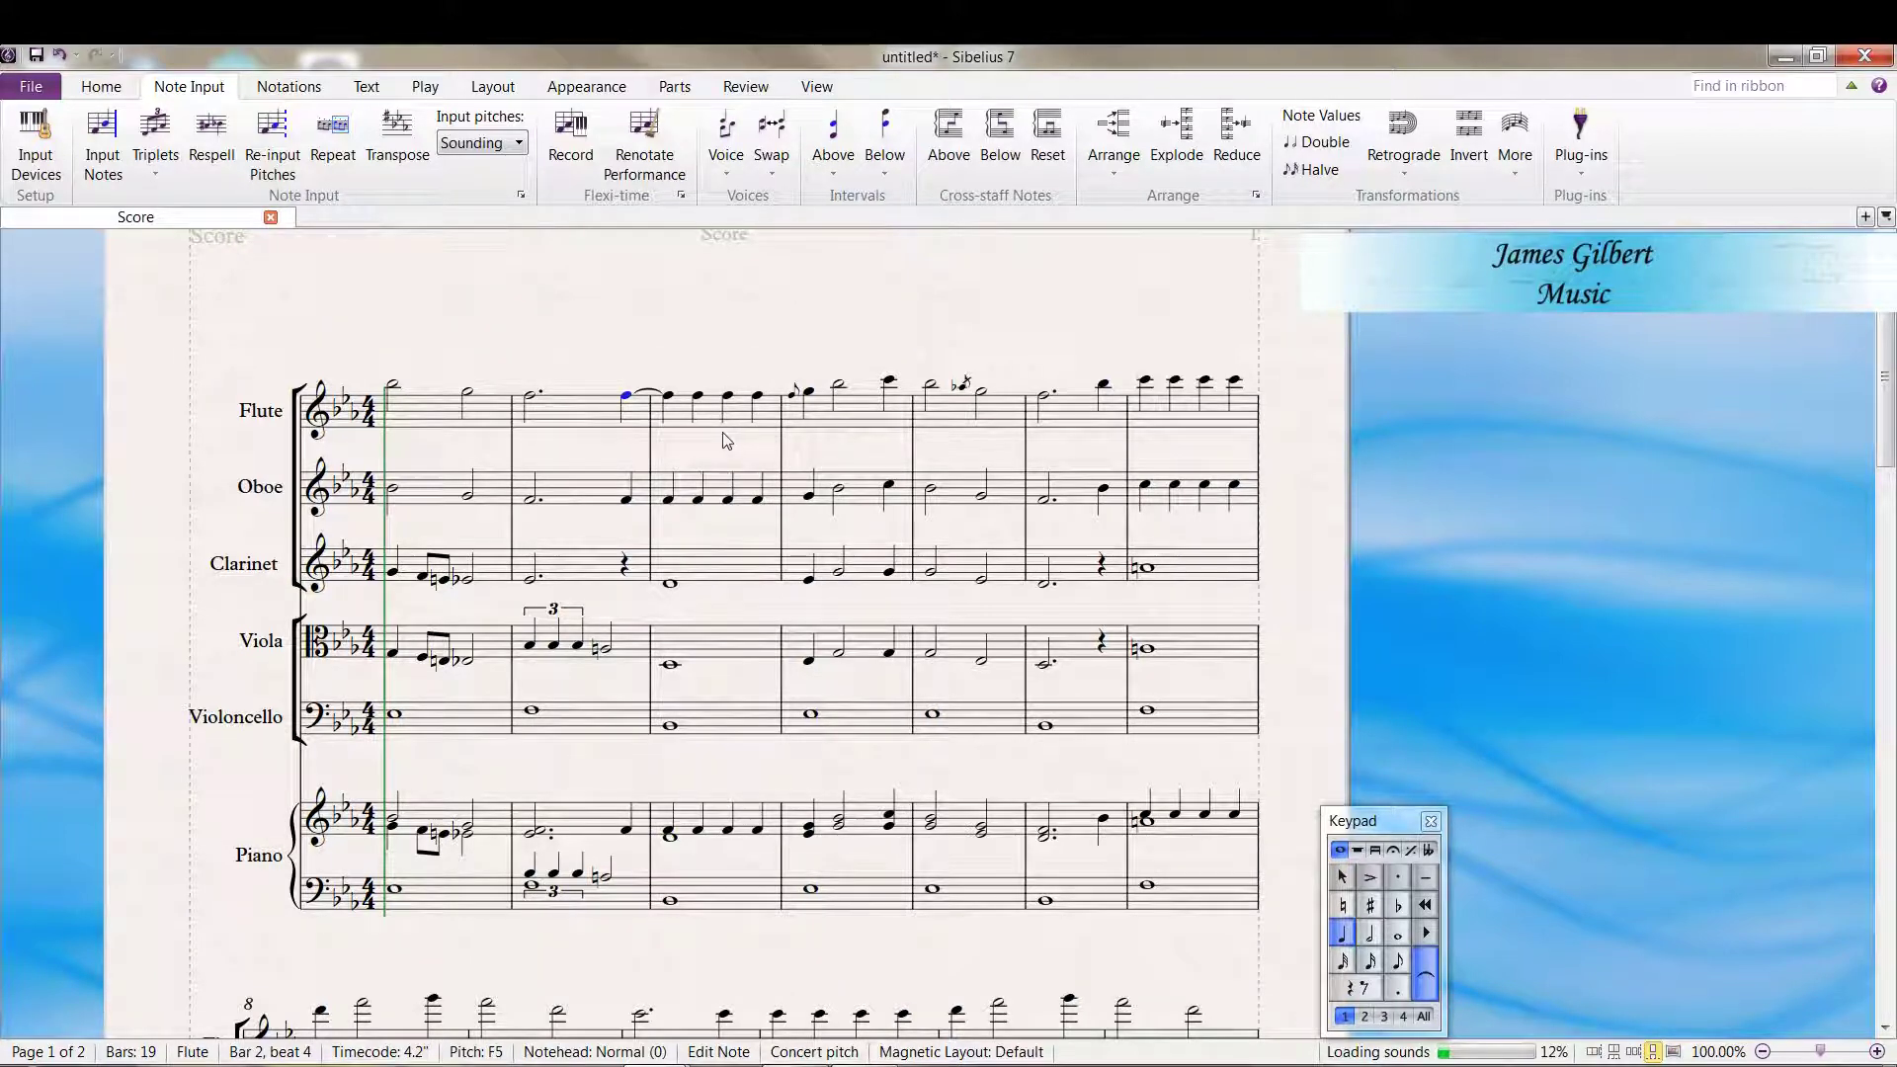
click(1206, 383)
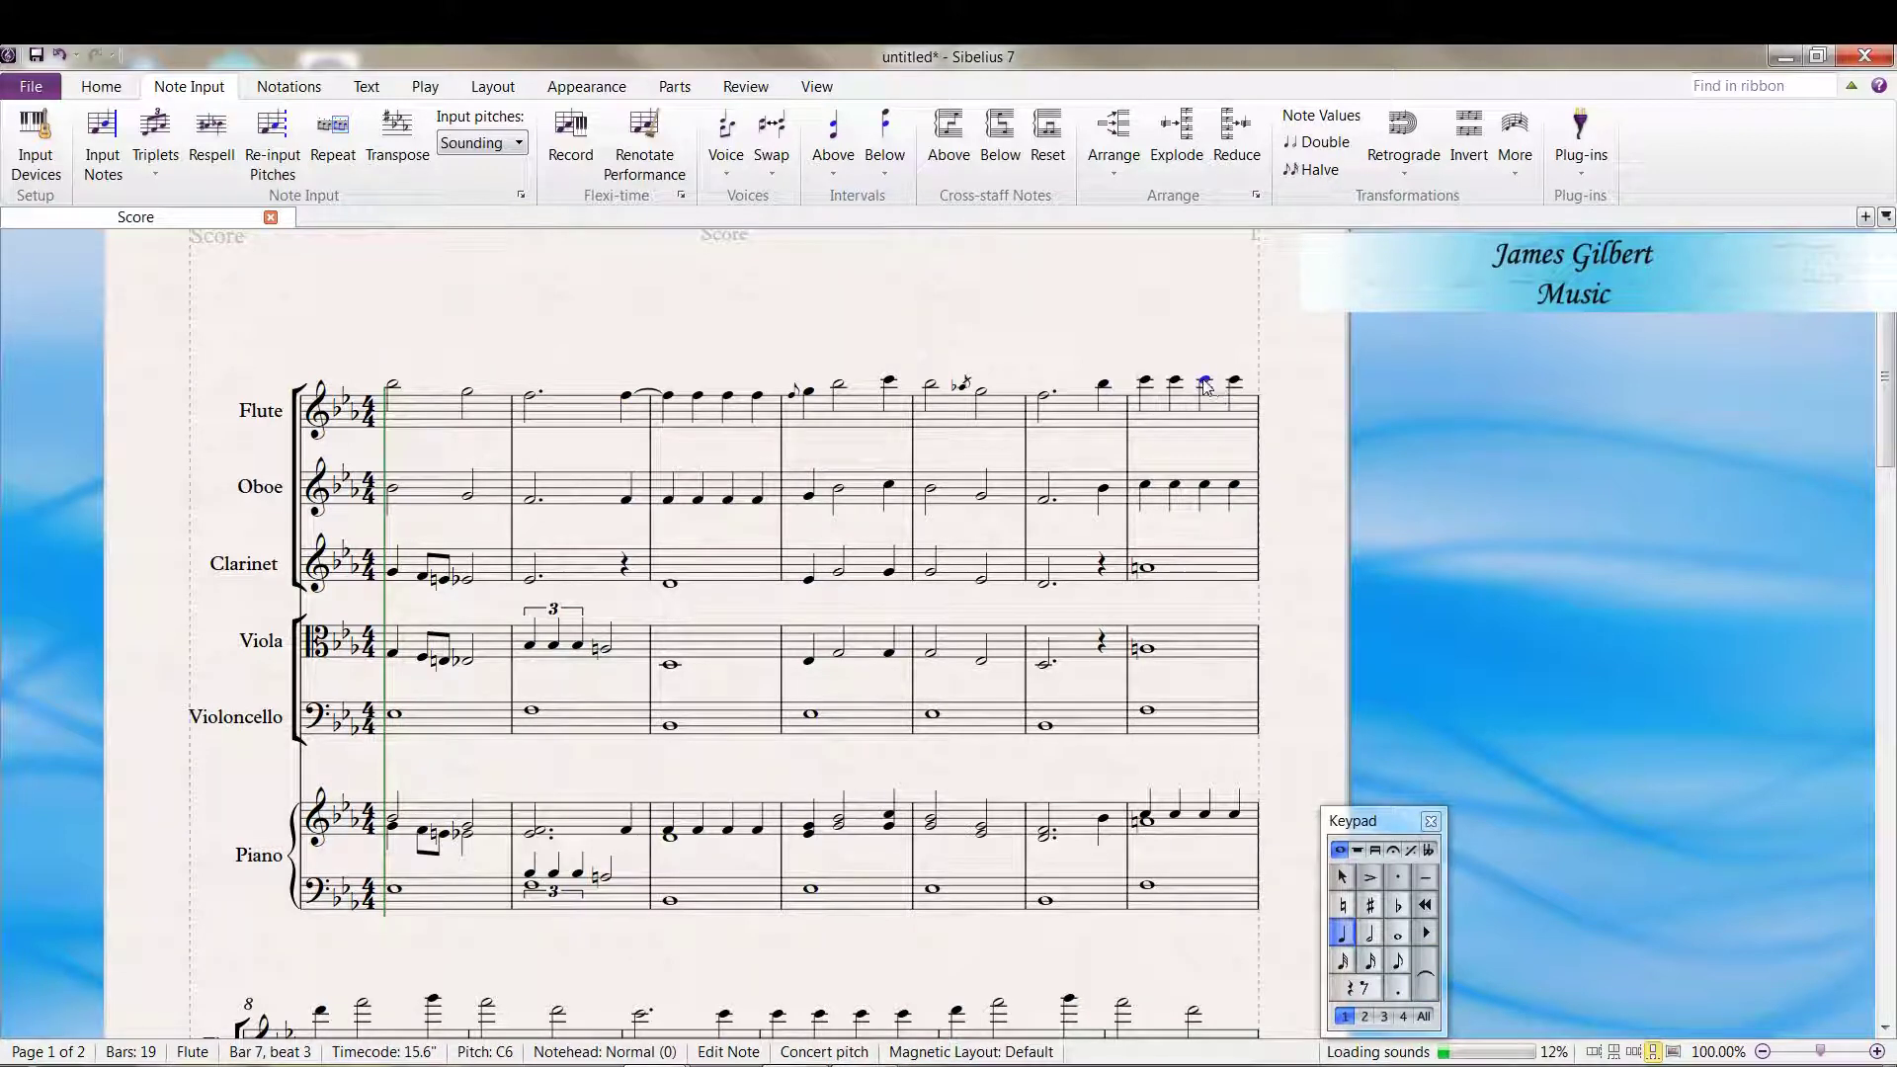
shift+click(1208, 492)
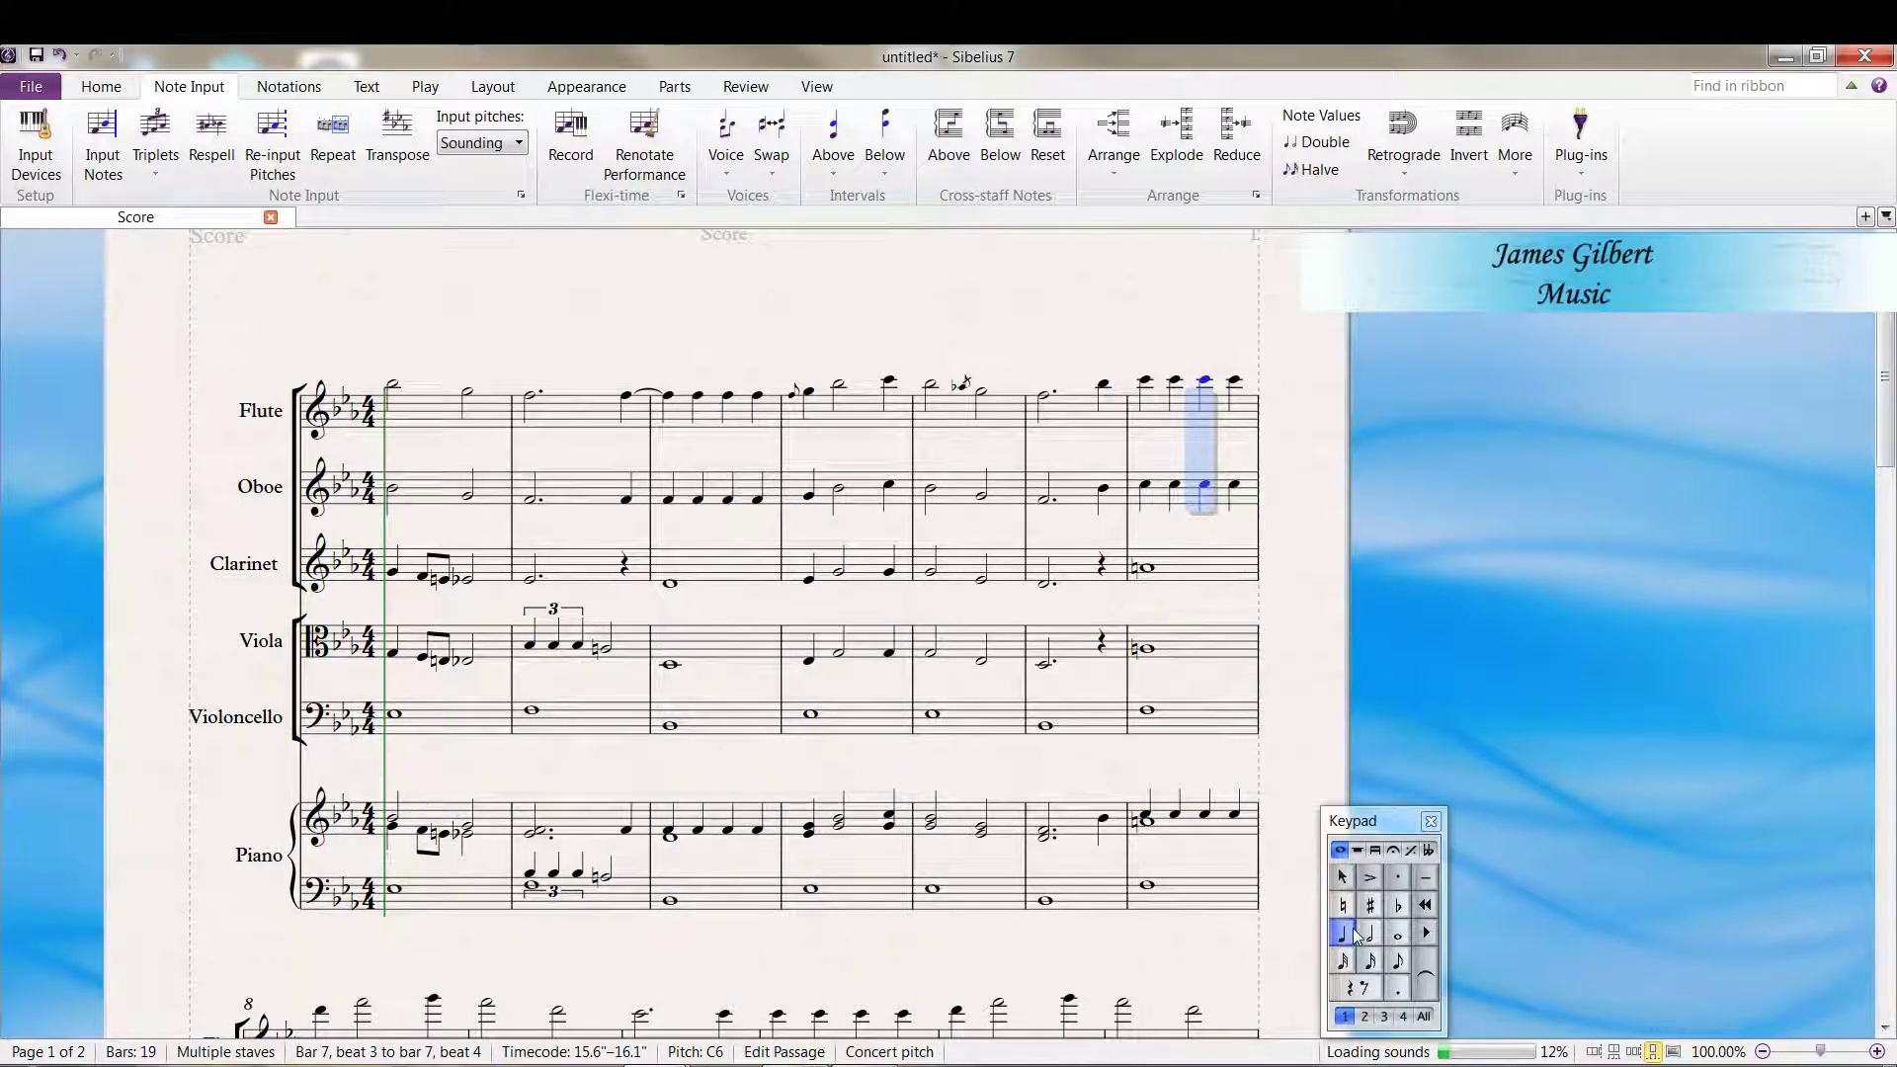
click(1429, 969)
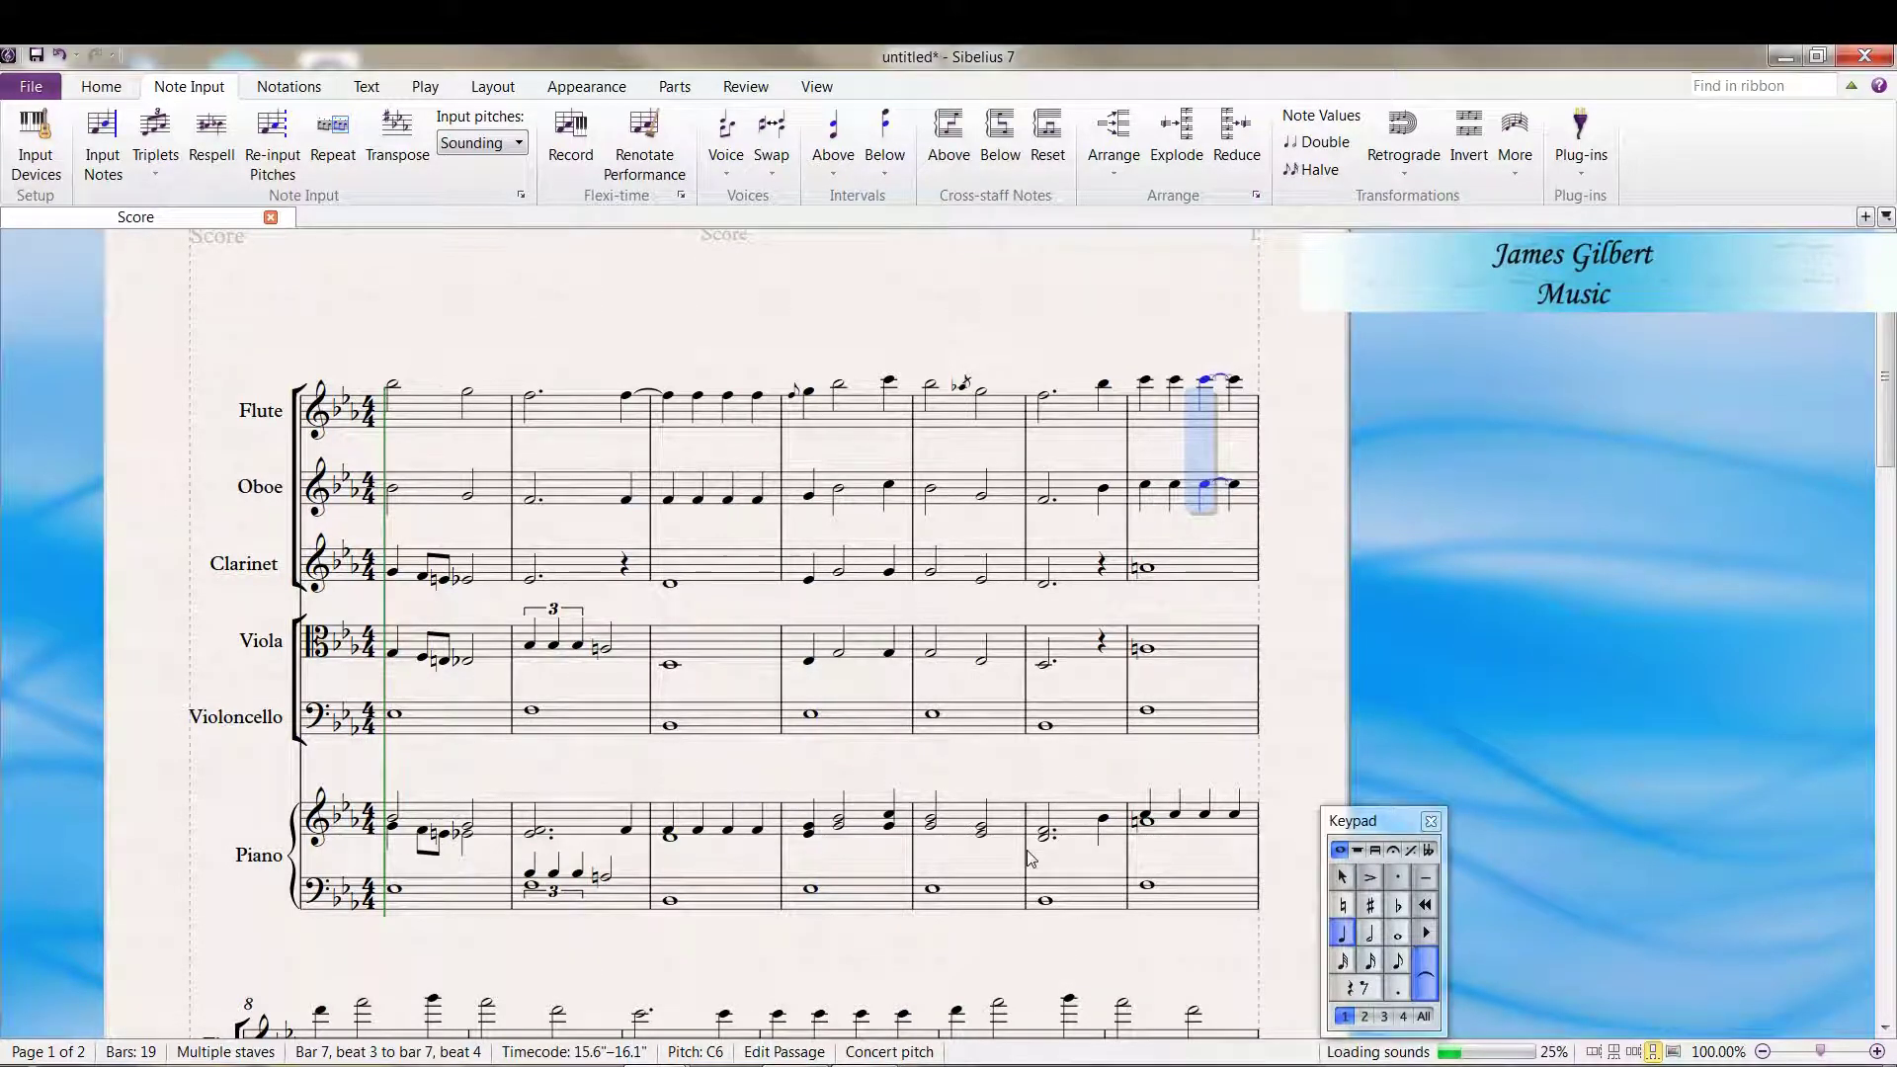
- Try adding fermatas to every note and rest of bar 19 from the flute through the cello staff, and remove them again
scroll(1028, 855, down, 5)
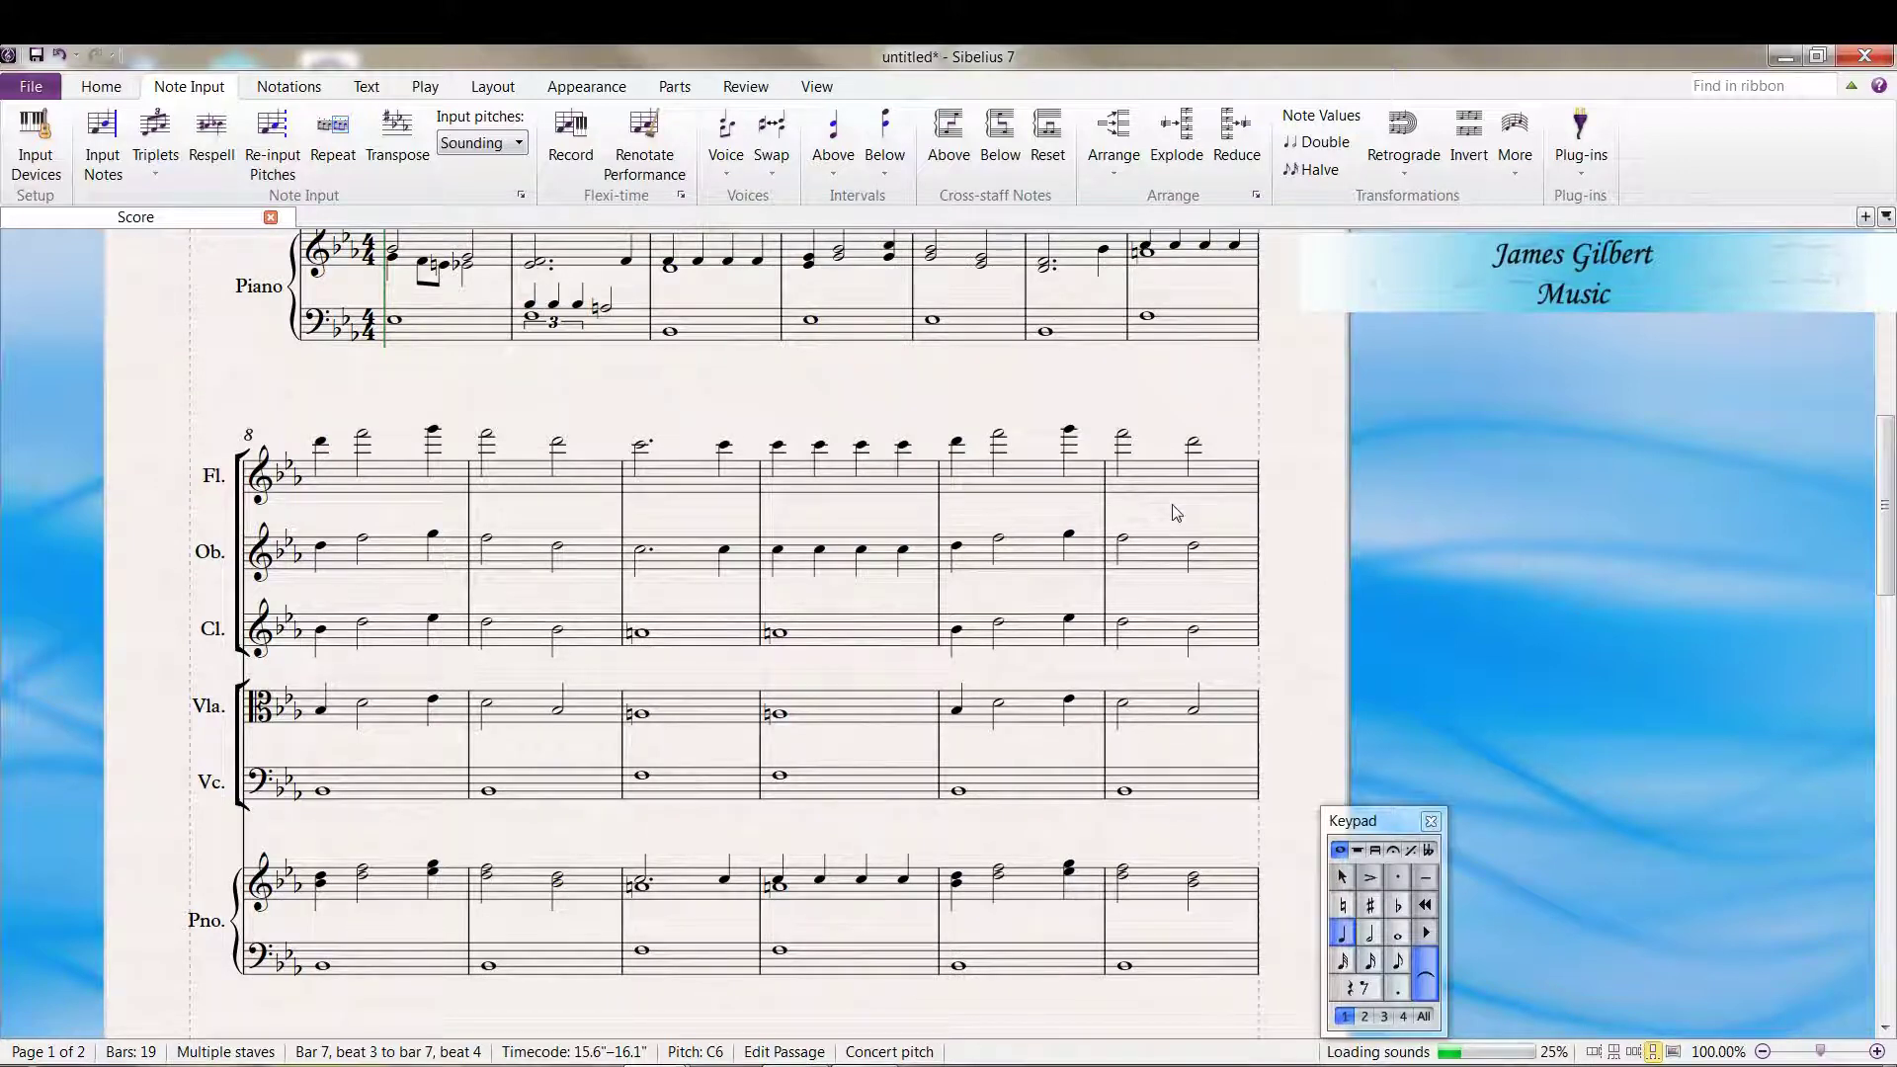
scroll(1176, 513, down, 8)
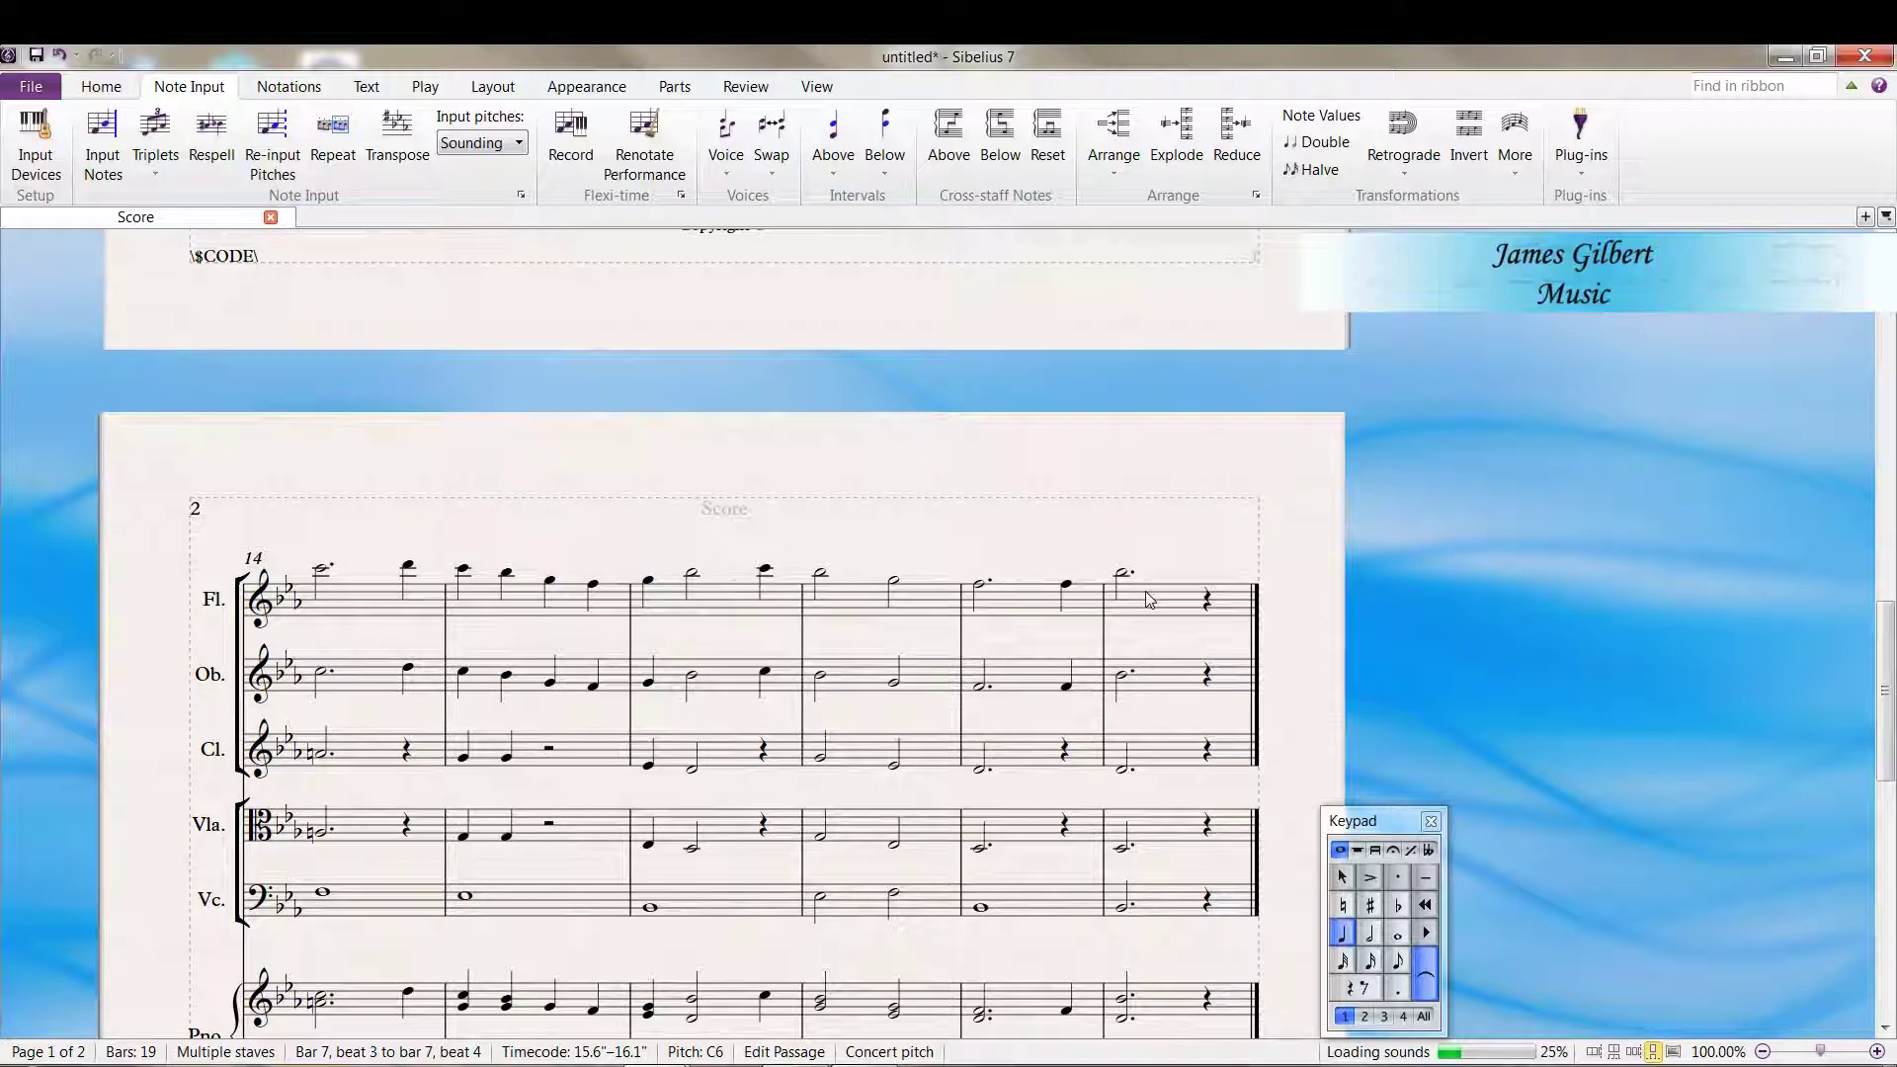
click(1148, 600)
scroll(1147, 600, down, 3)
shift+click(1154, 620)
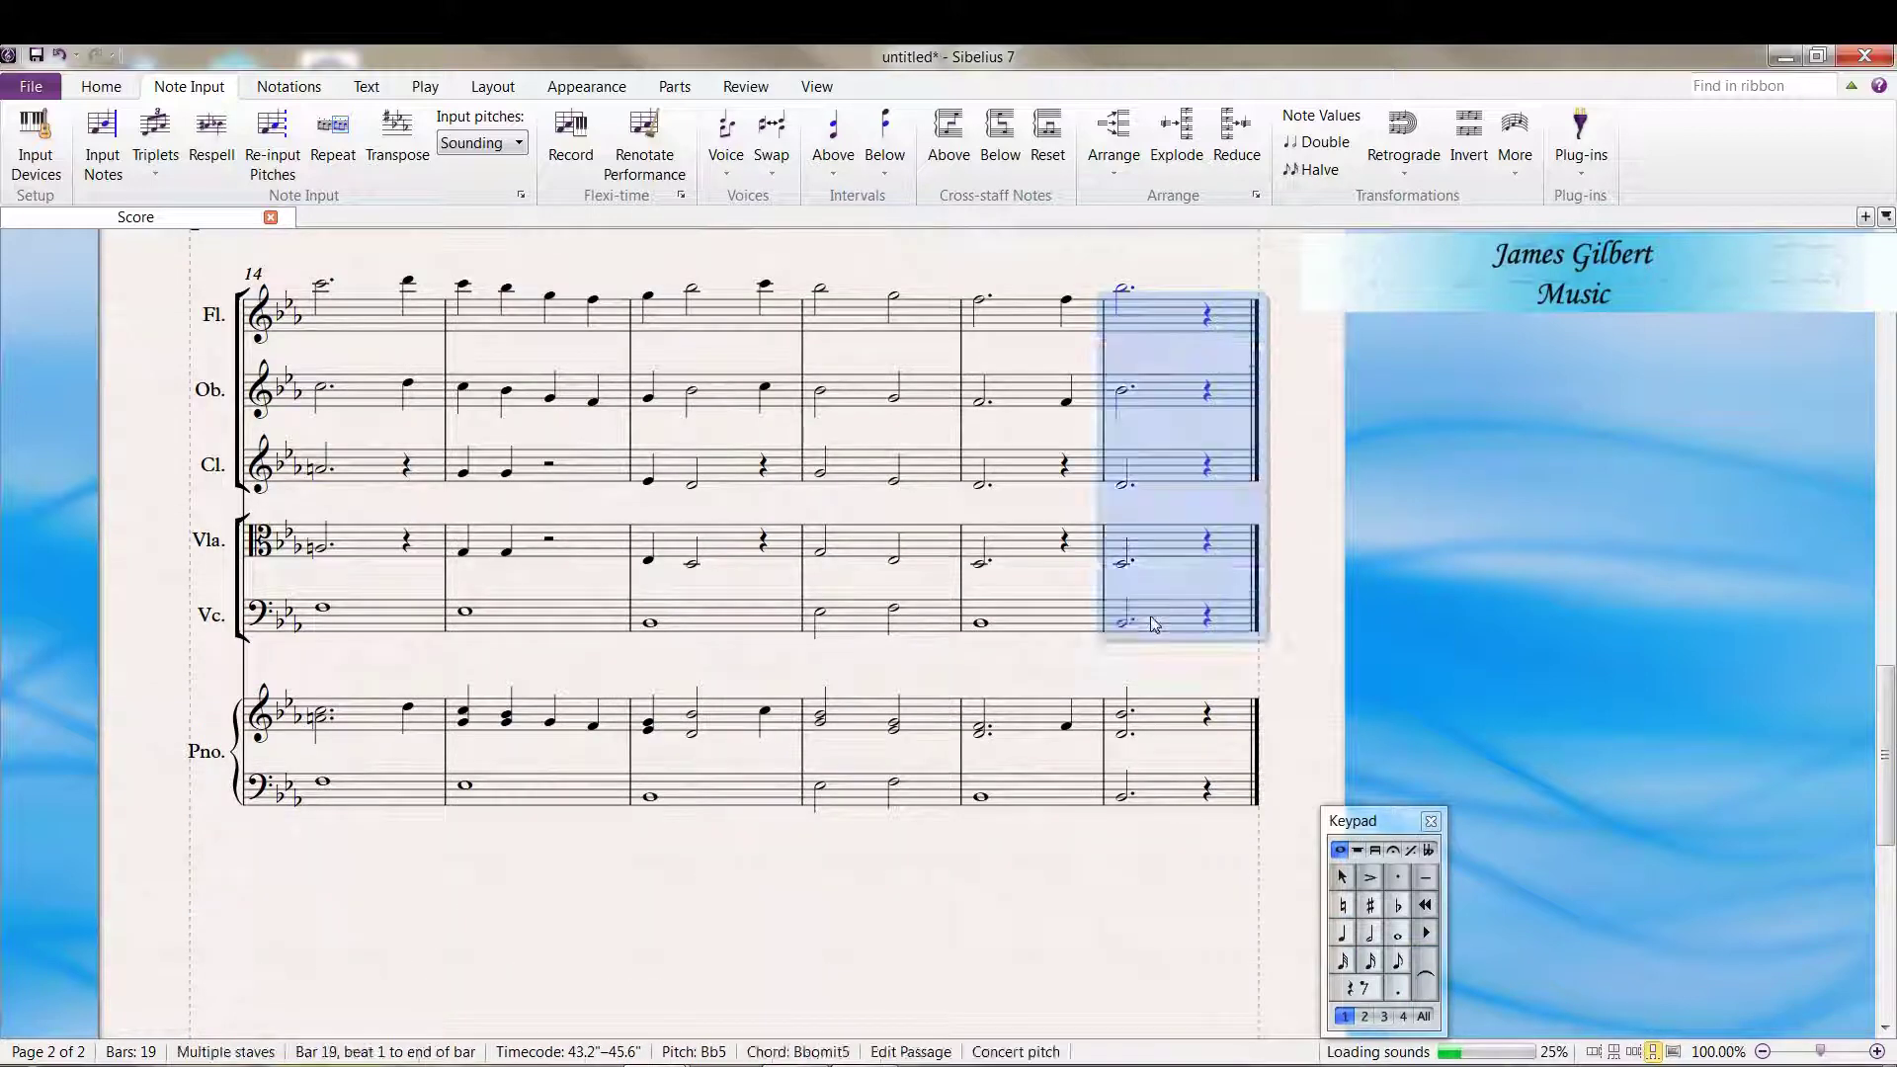
click(1162, 270)
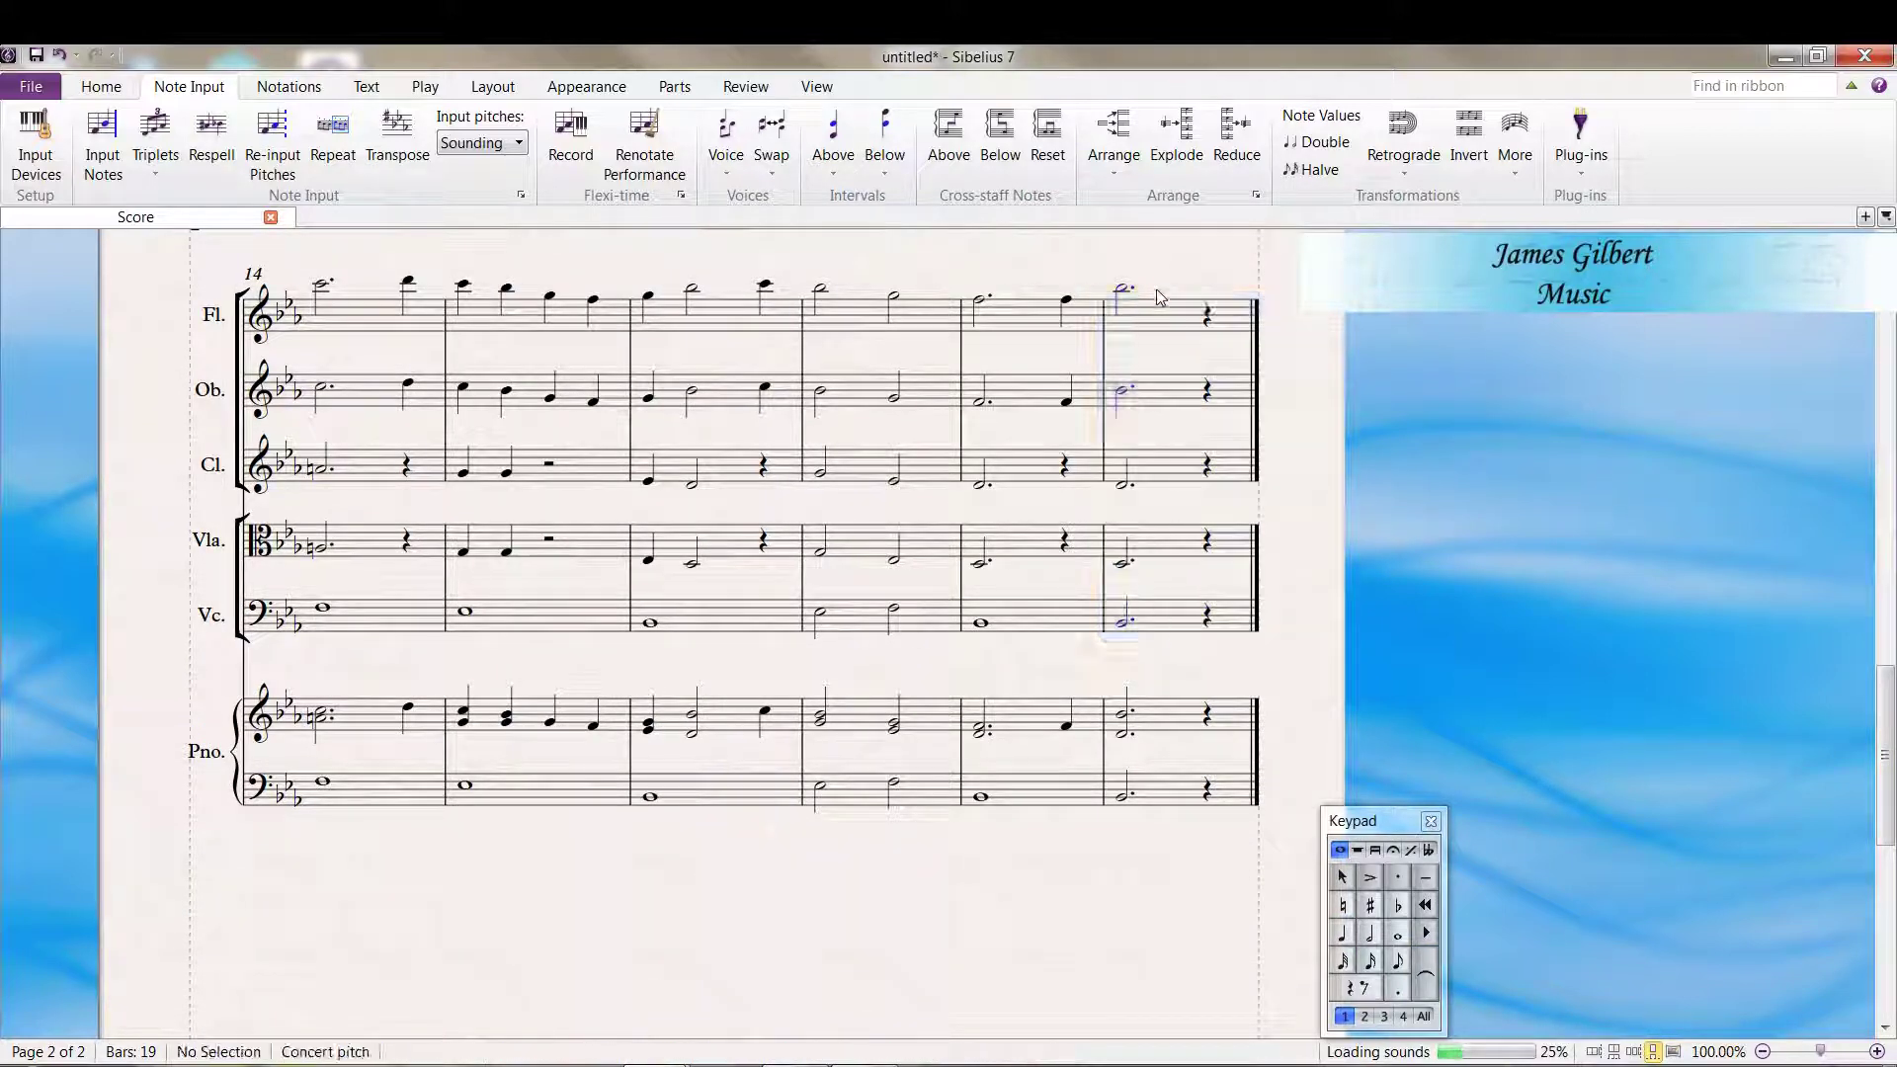
click(1162, 315)
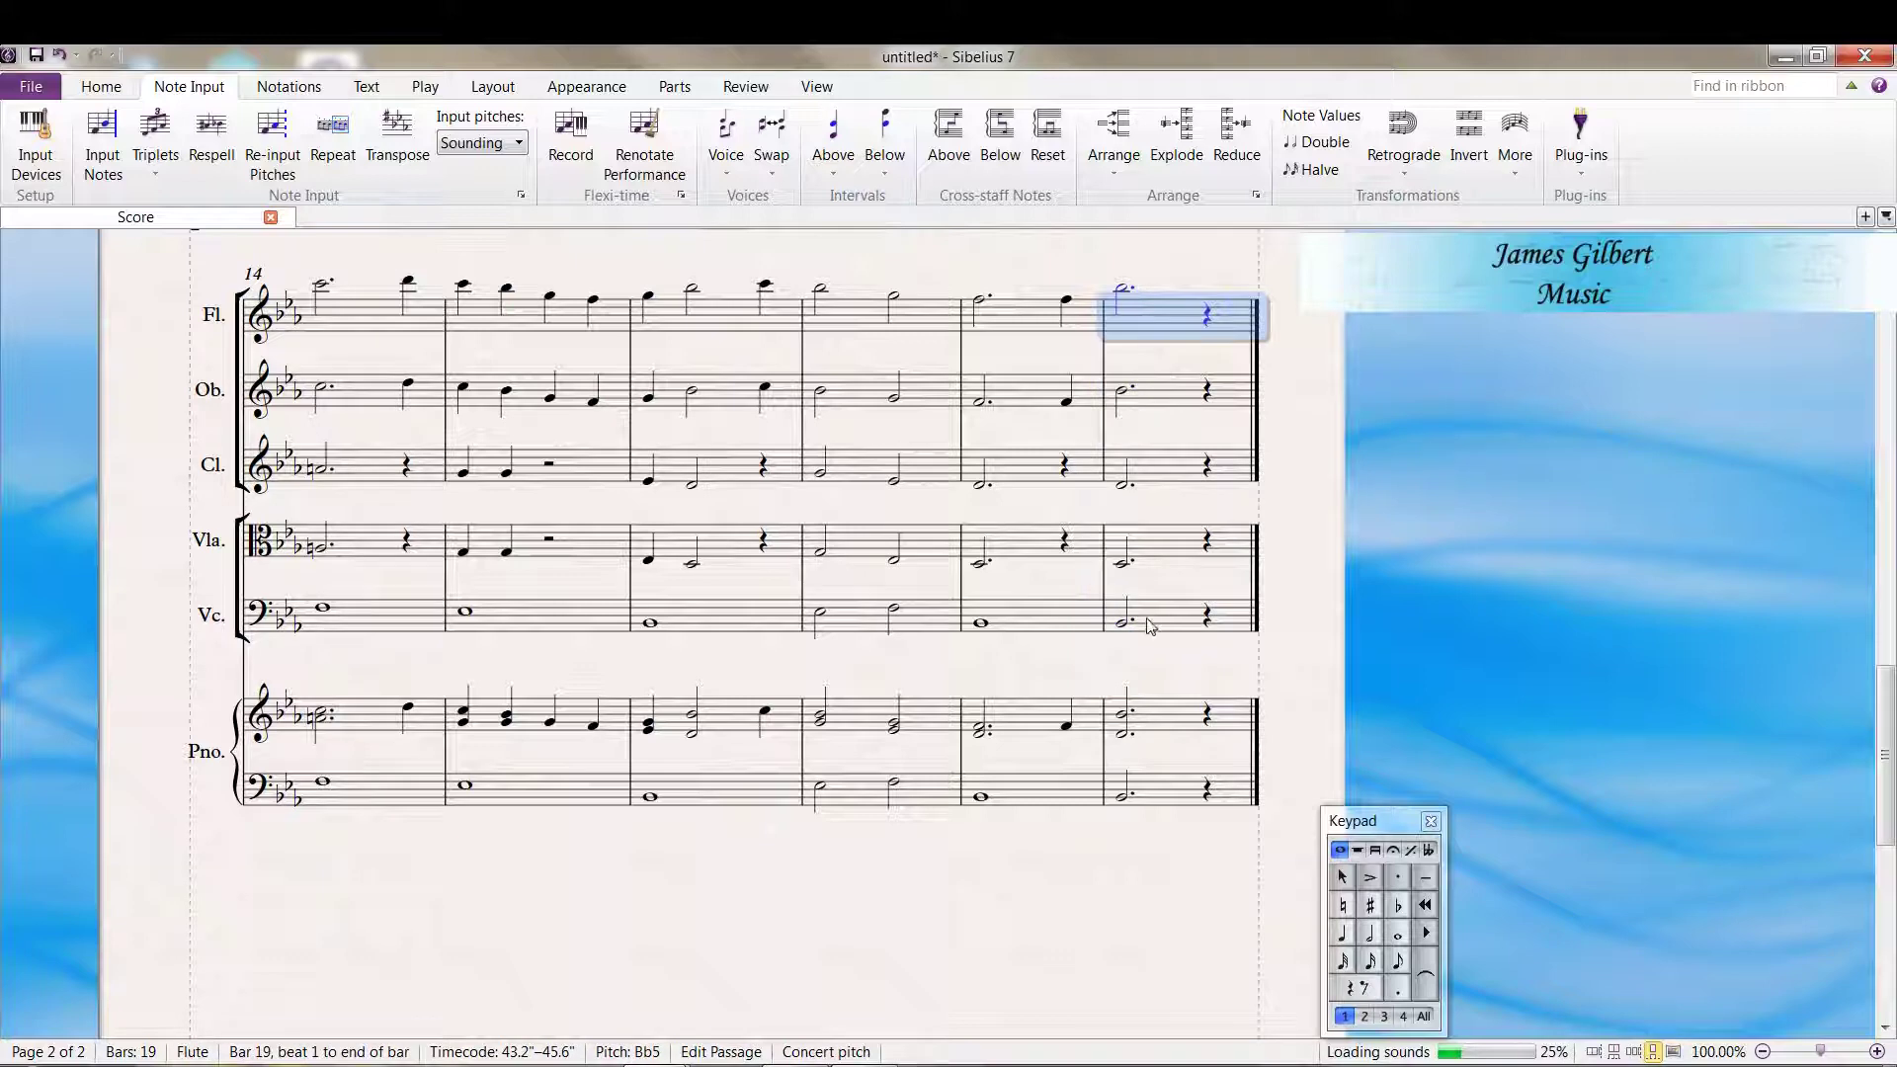
key(Escape)
click(1168, 322)
shift+click(1154, 617)
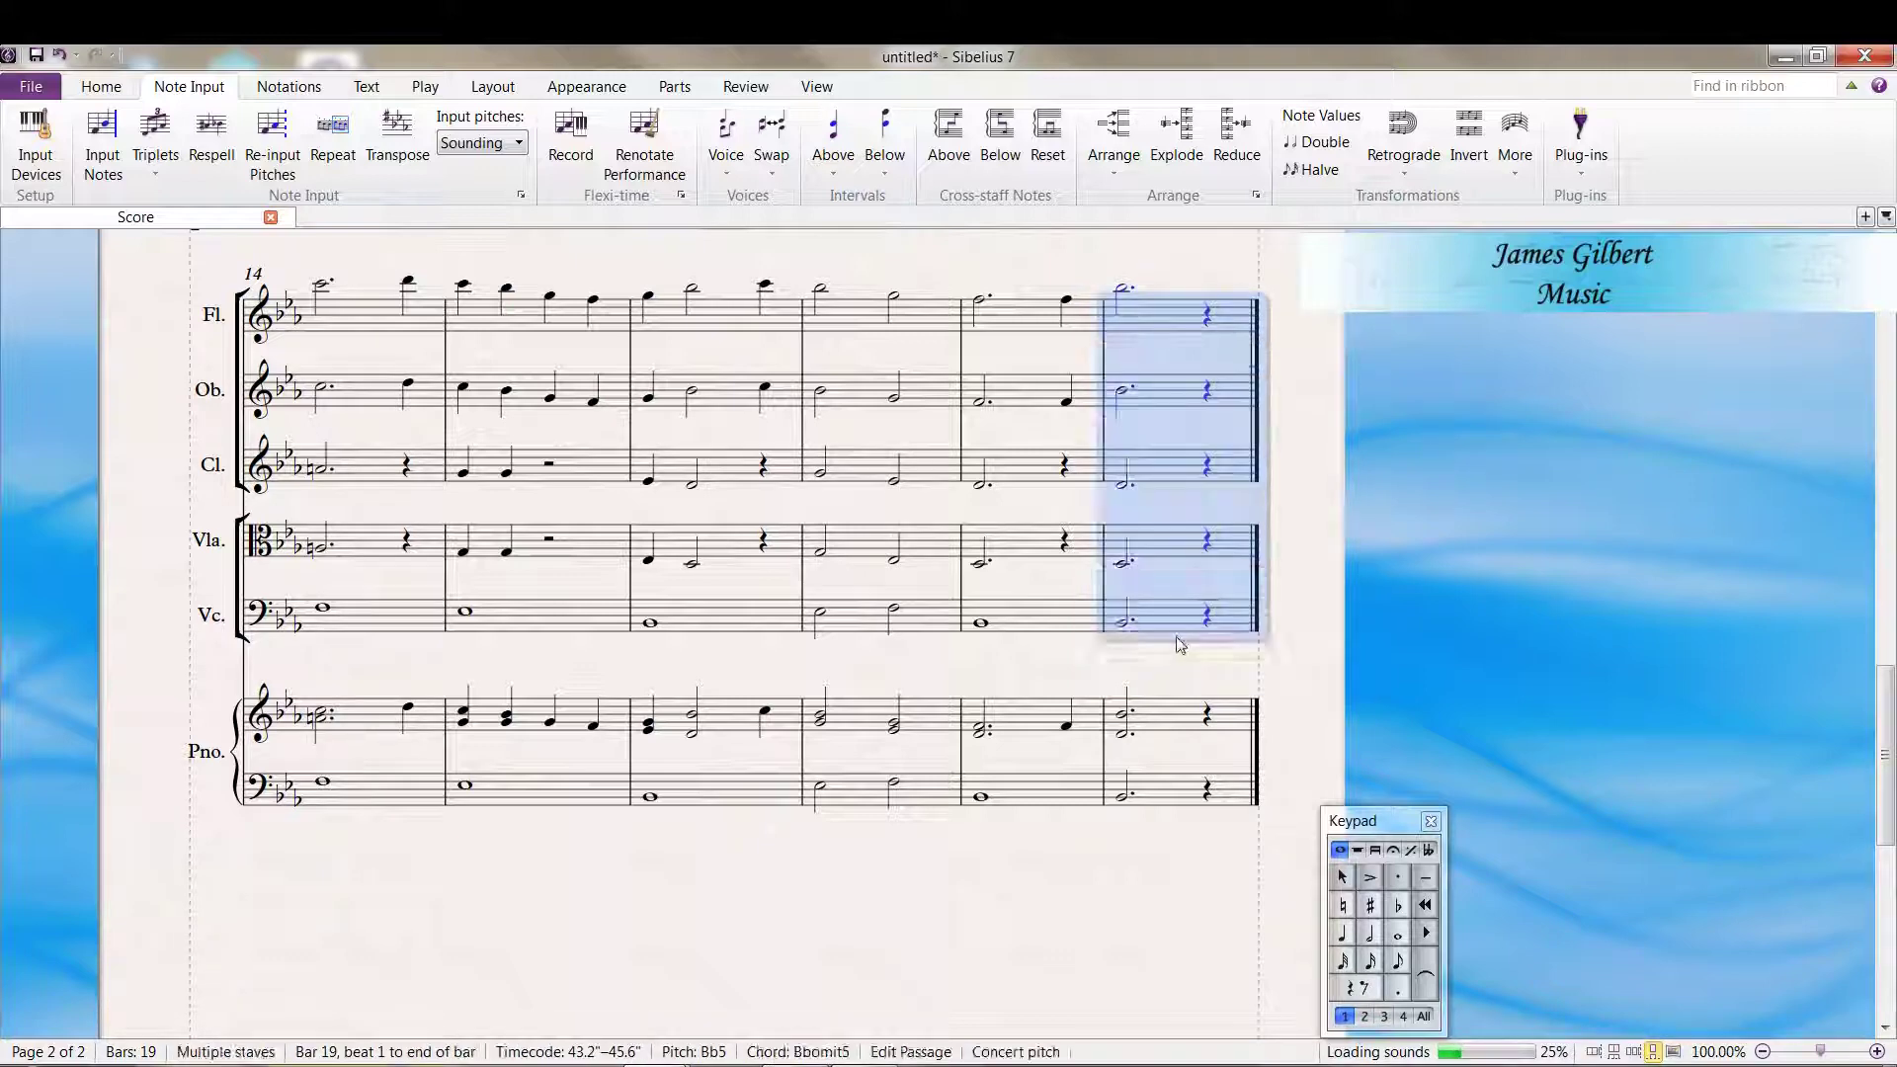
click(1393, 850)
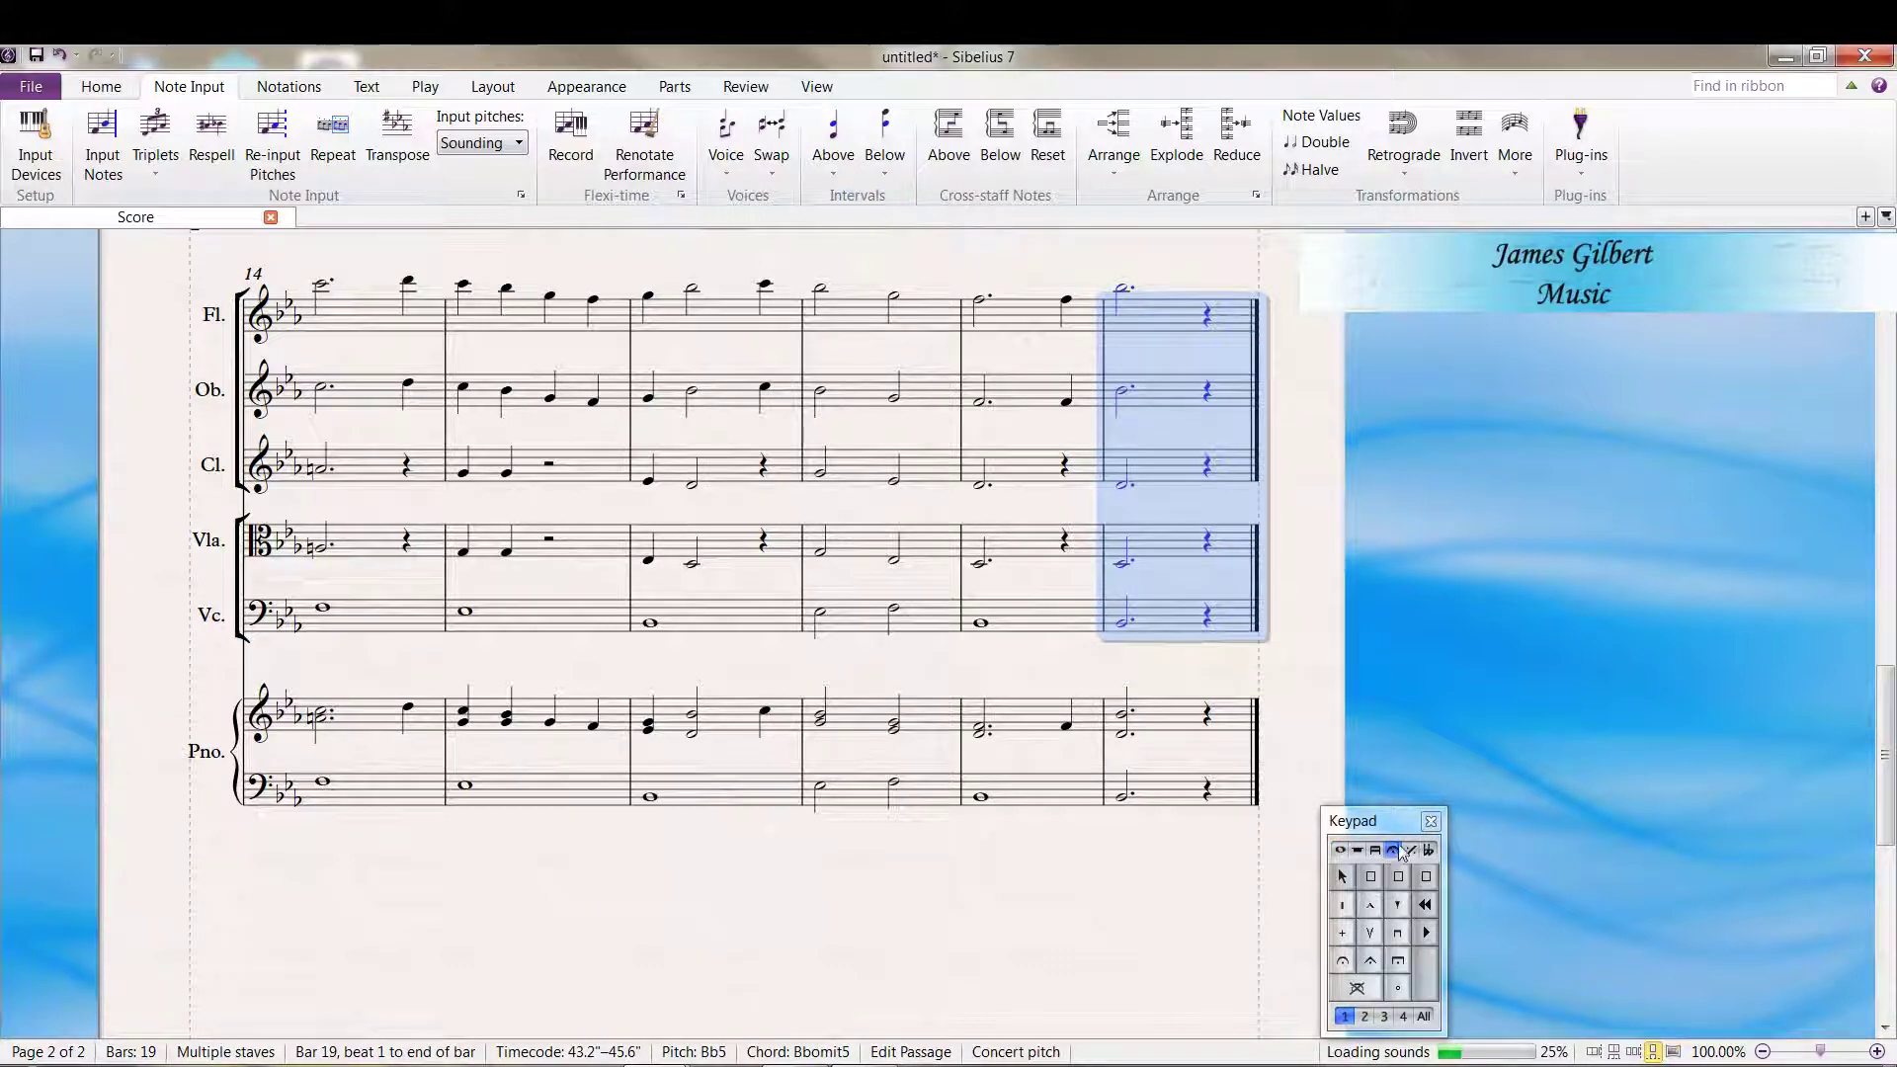
click(1343, 962)
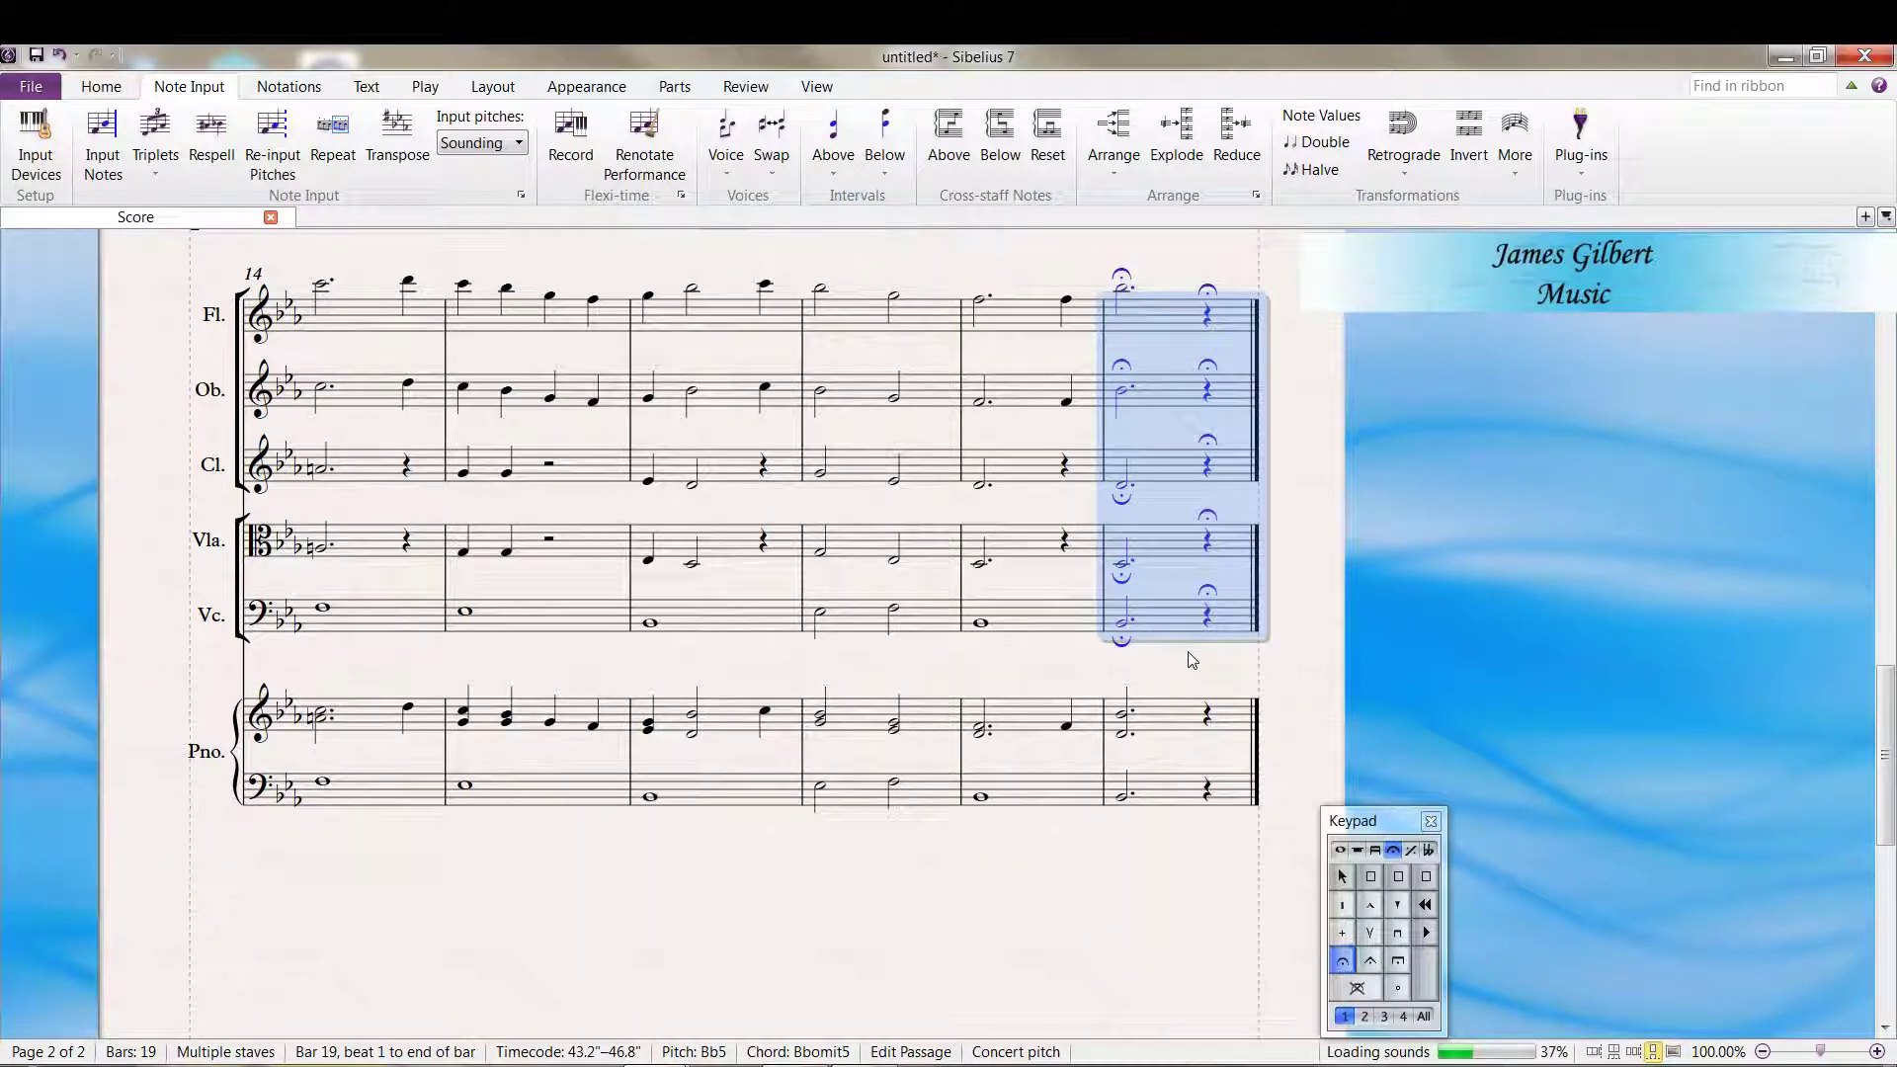
key(KP_1)
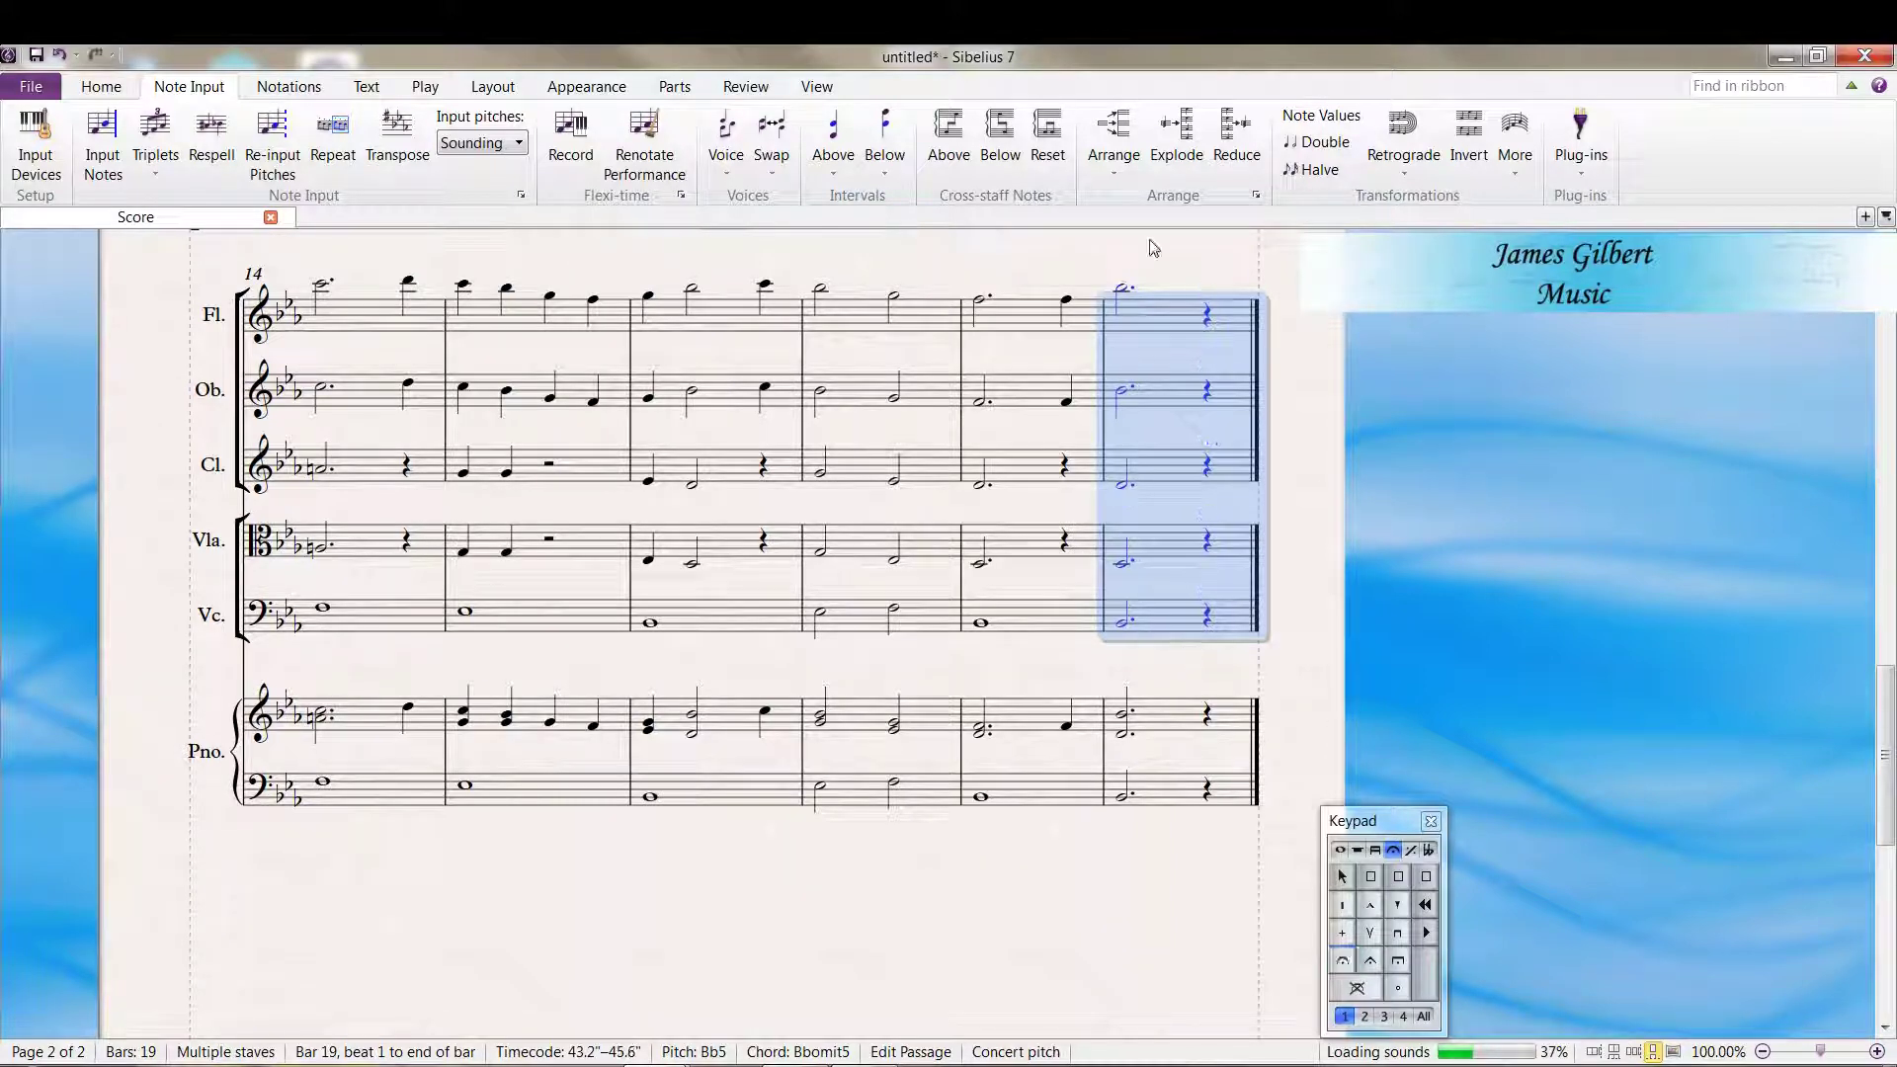
click(1154, 263)
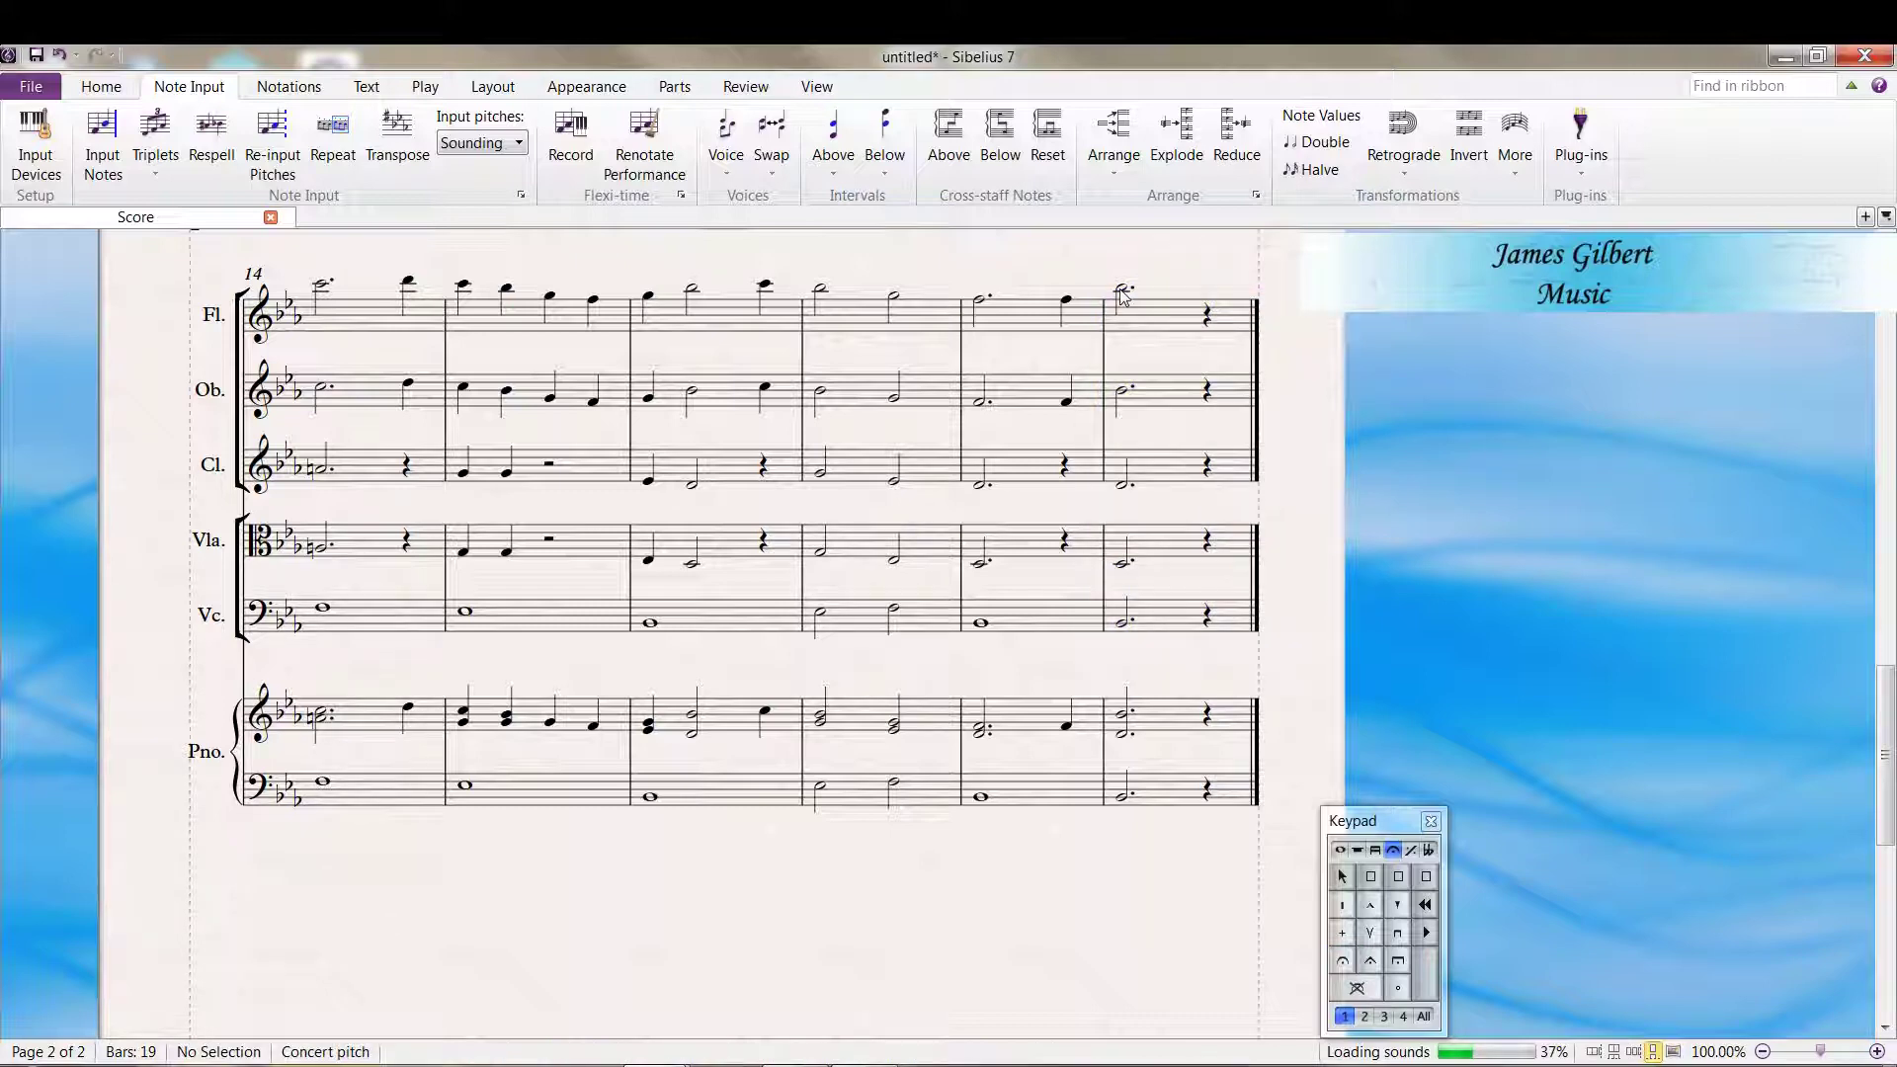
- Add fermatas to only the dotted half notes of bar 19 in all staves, from flute through piano
click(1121, 289)
shift+click(1124, 796)
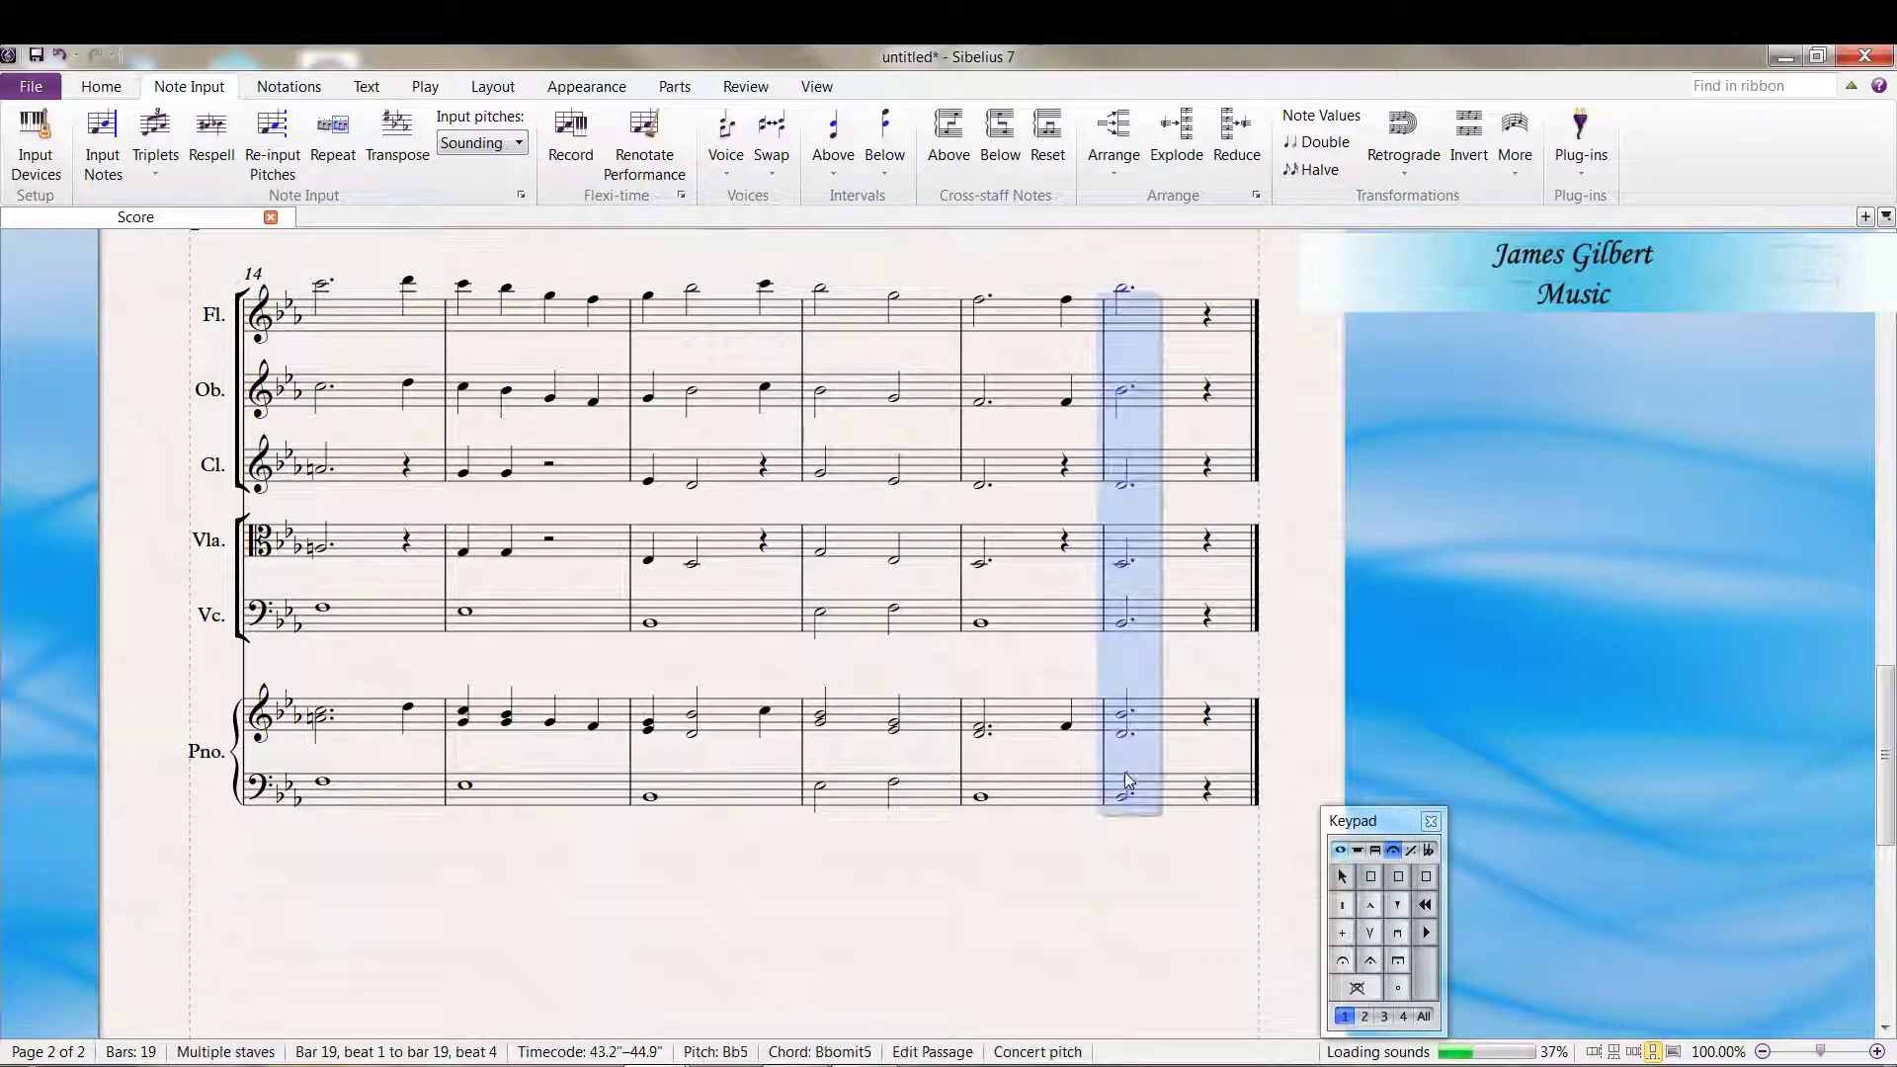
click(1342, 963)
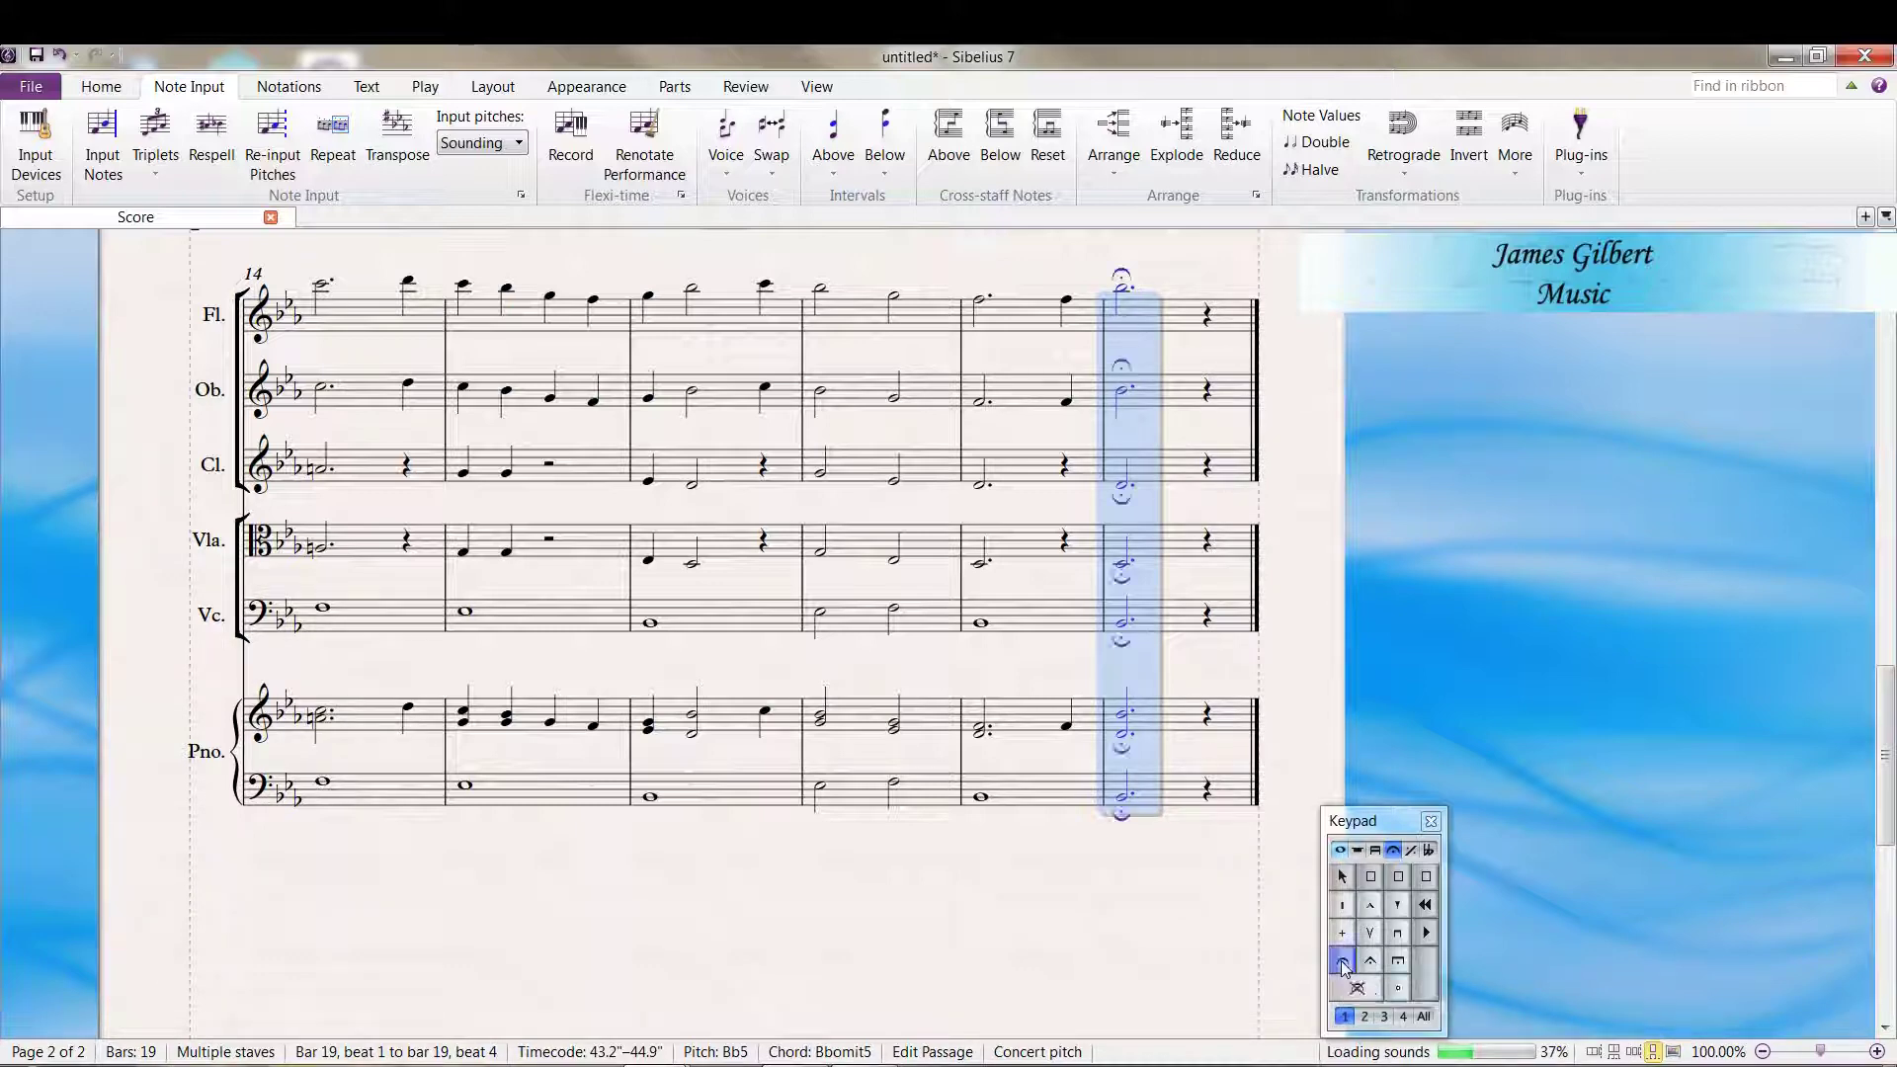
click(1196, 917)
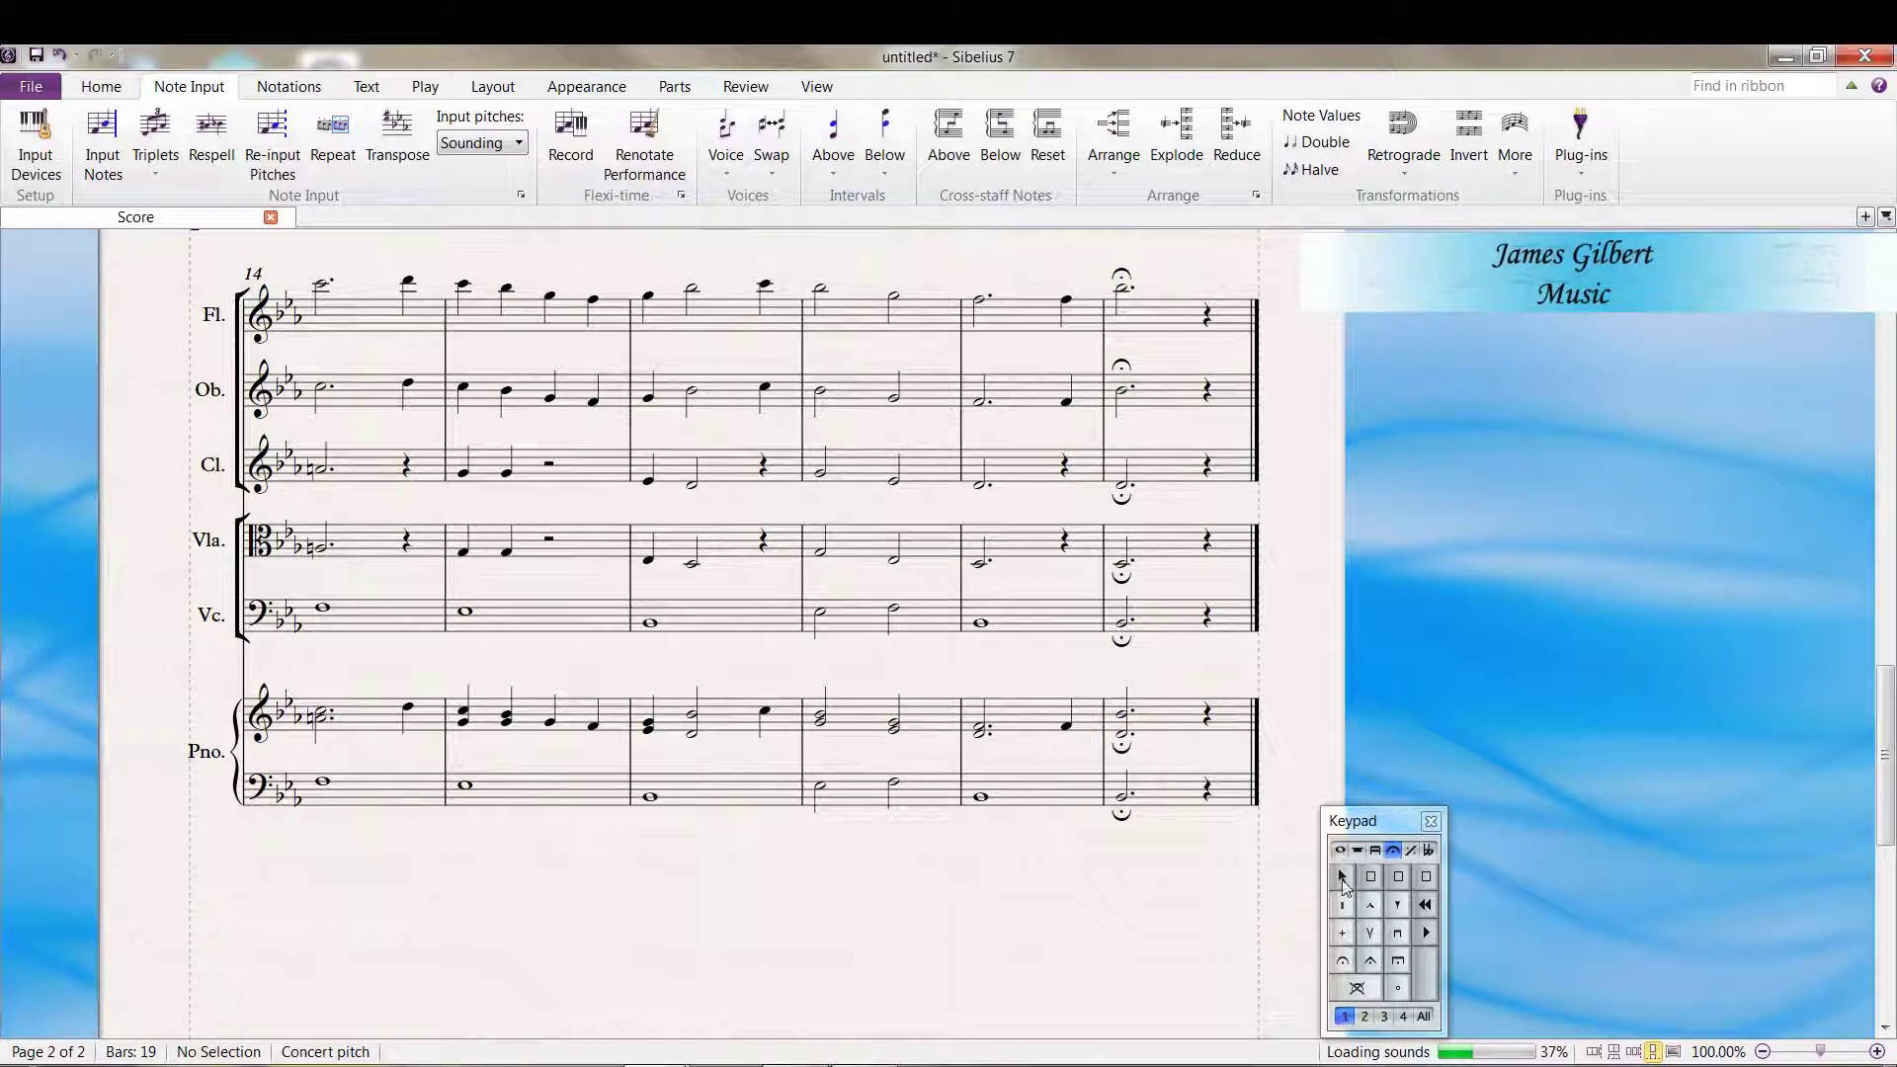
- Add an arpeggio to the first piano chord of bar 15, extend it across both piano staves, and add a plop to the chord
click(1411, 852)
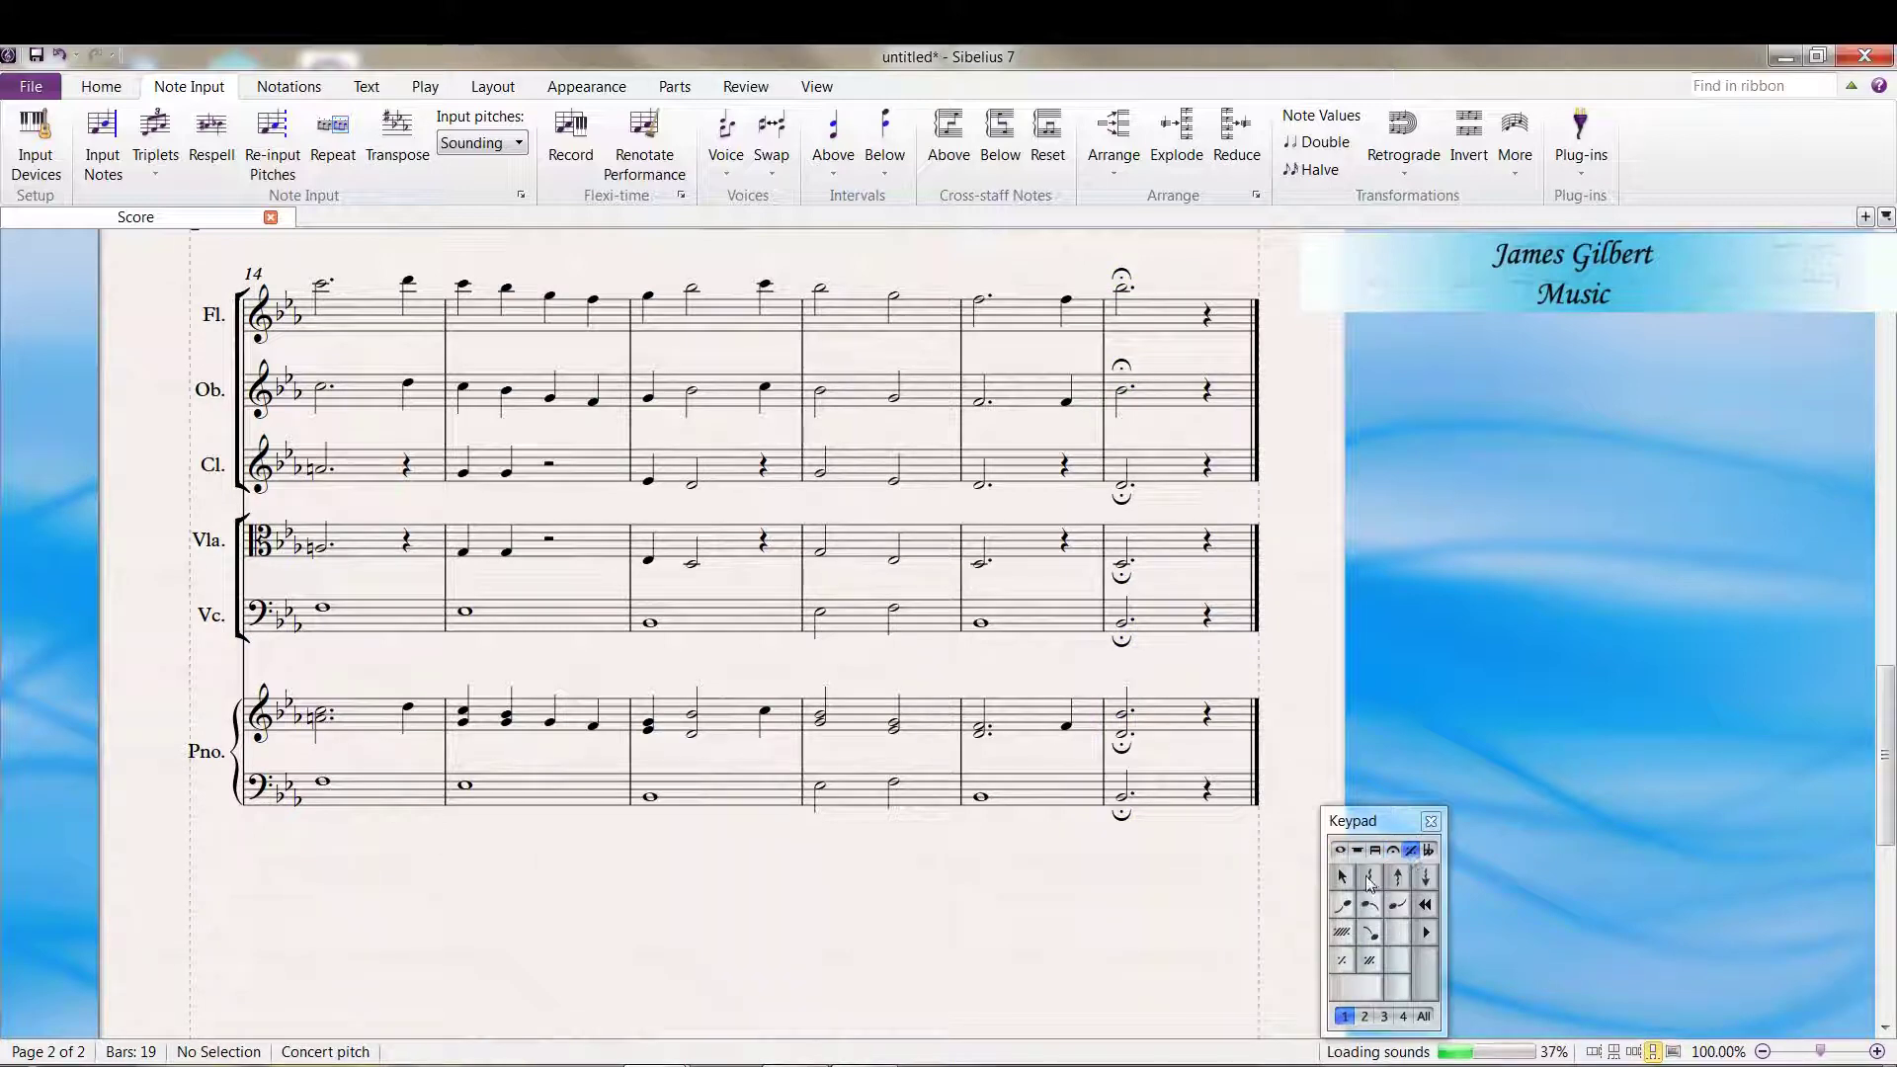
click(463, 713)
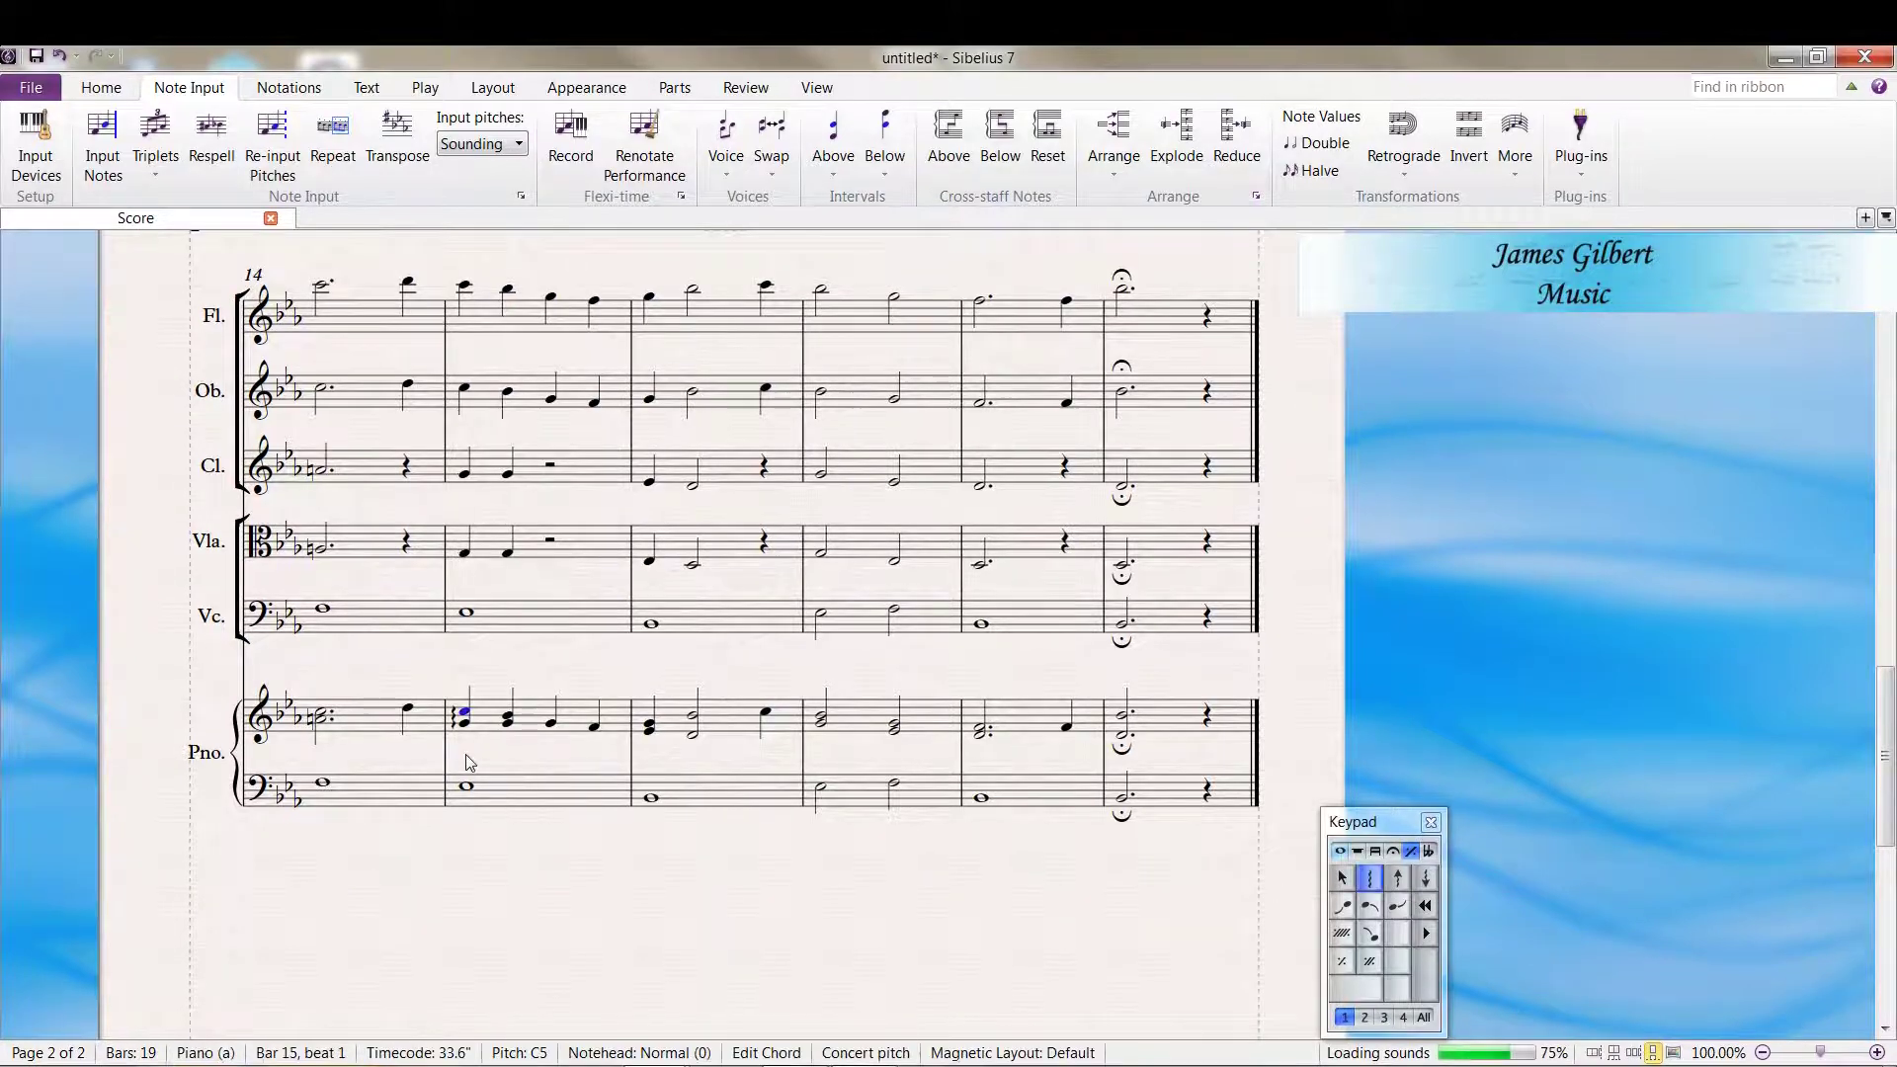
key(Escape)
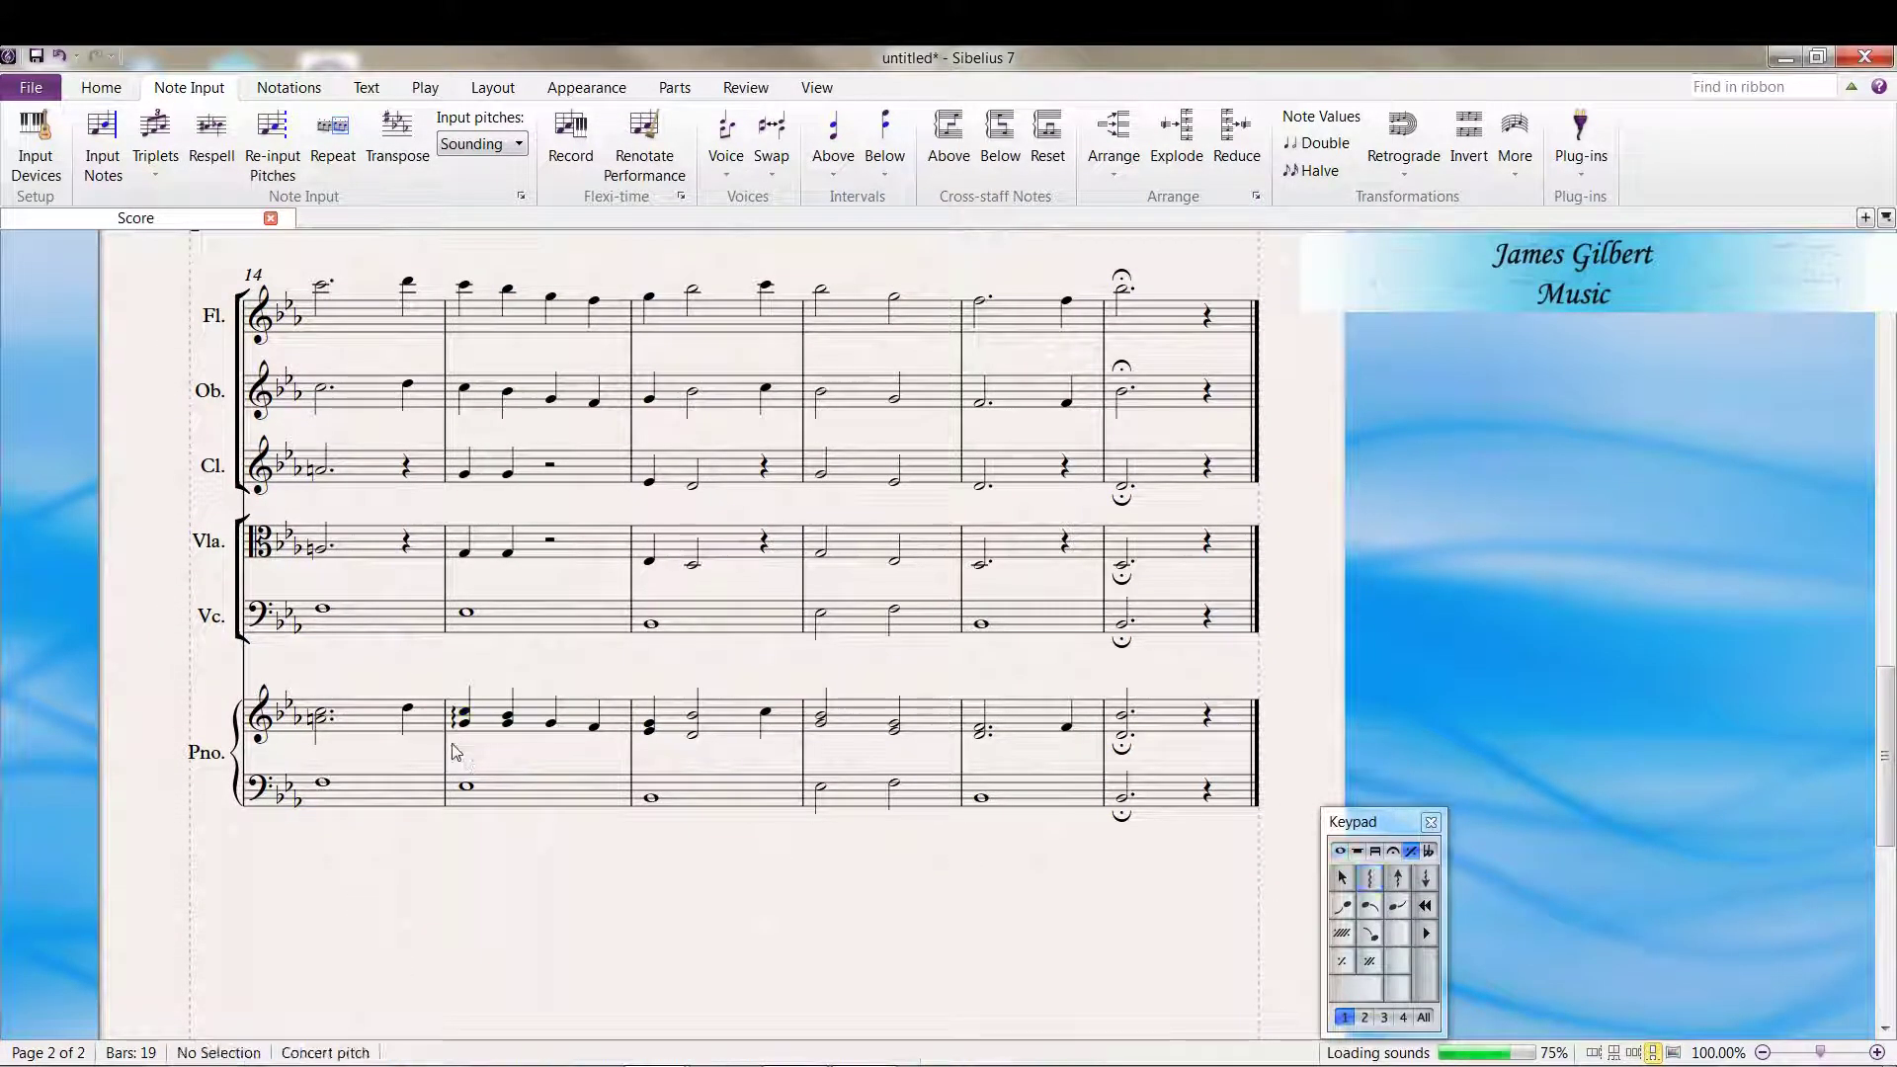
click(456, 789)
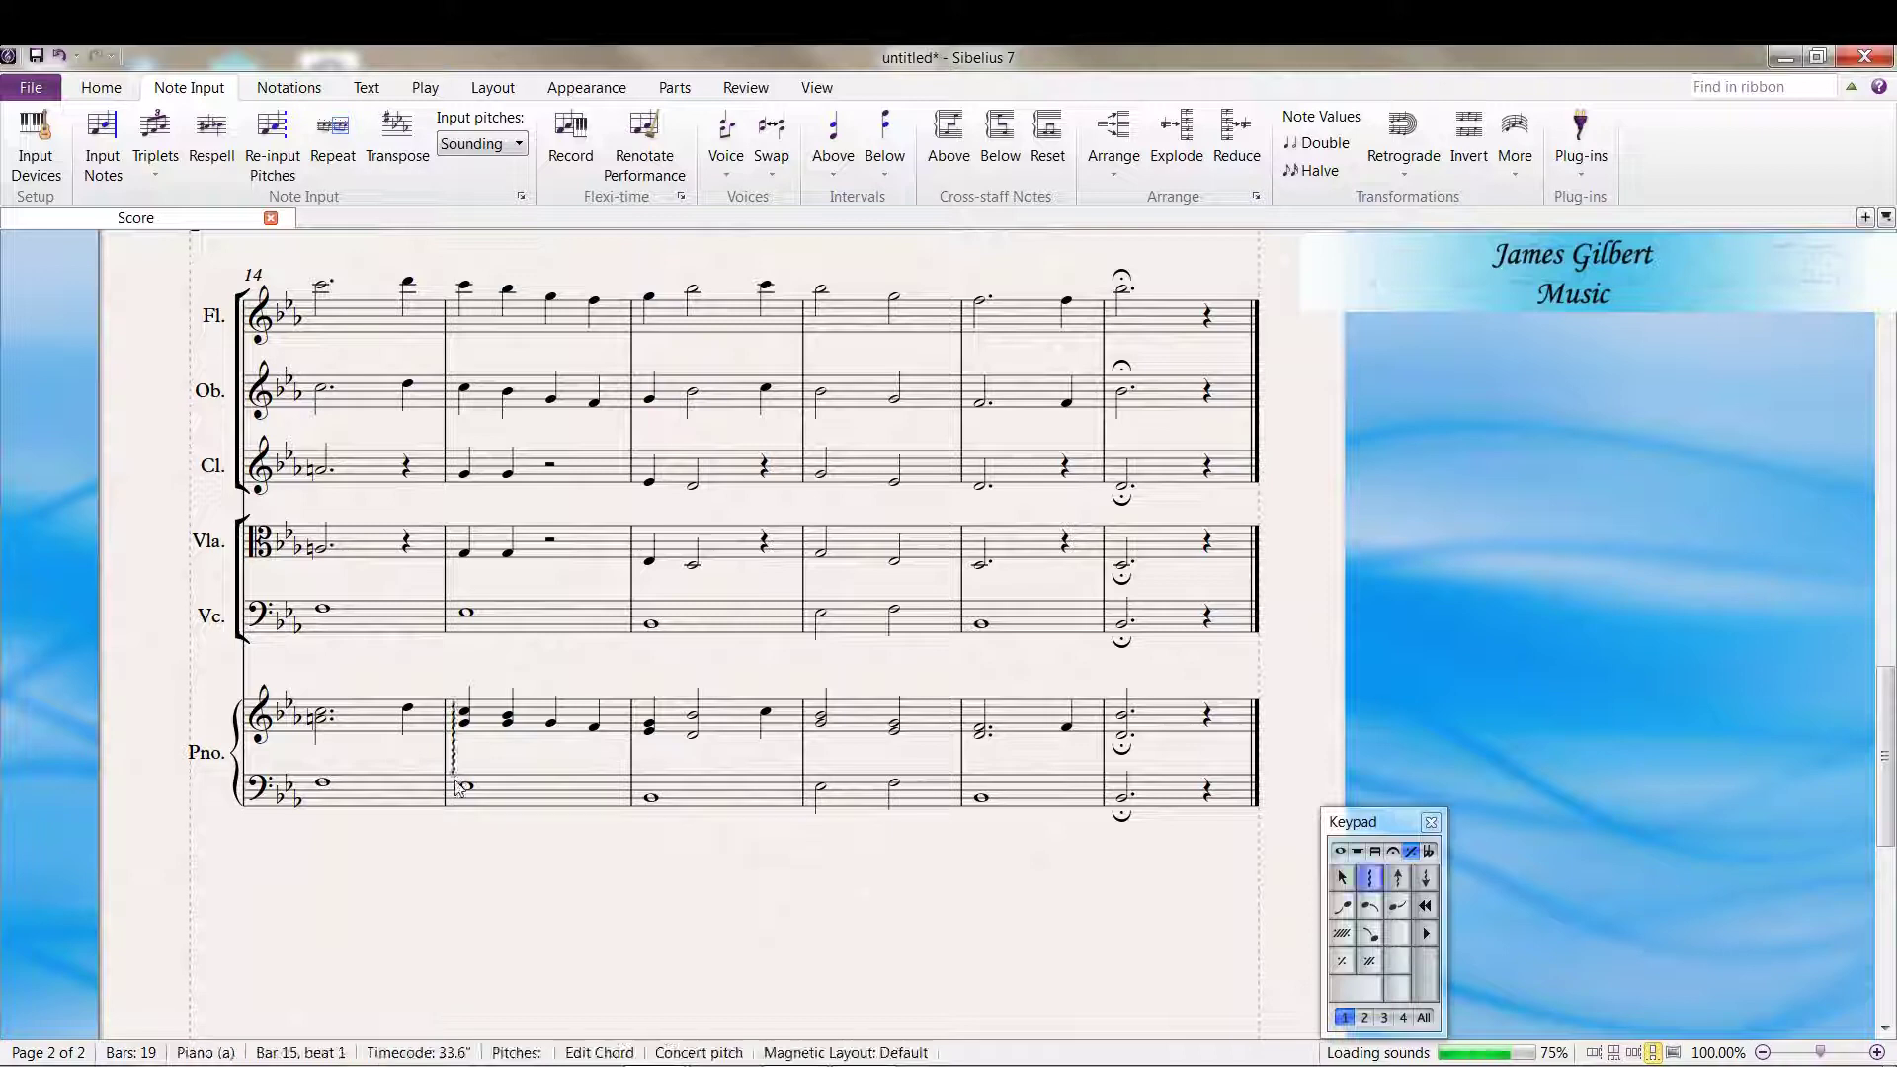
key(KP_Divide)
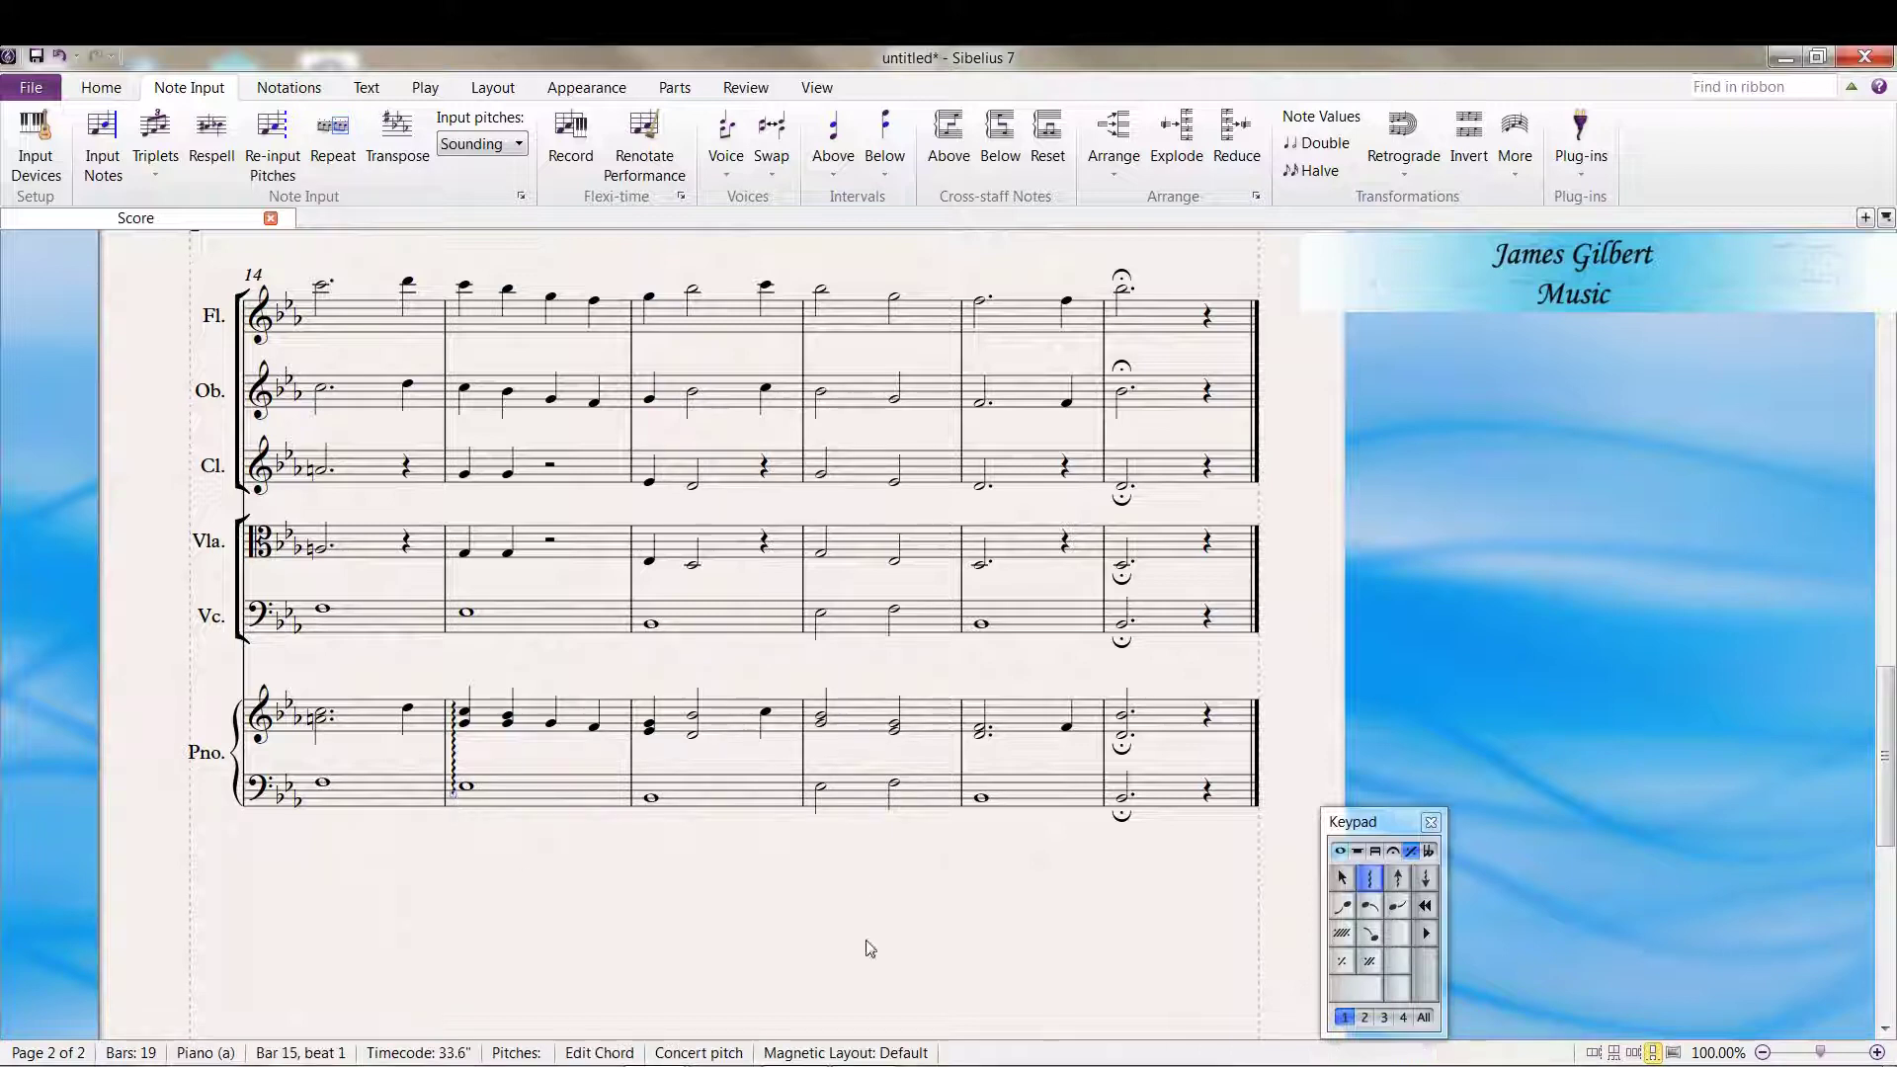
click(1370, 932)
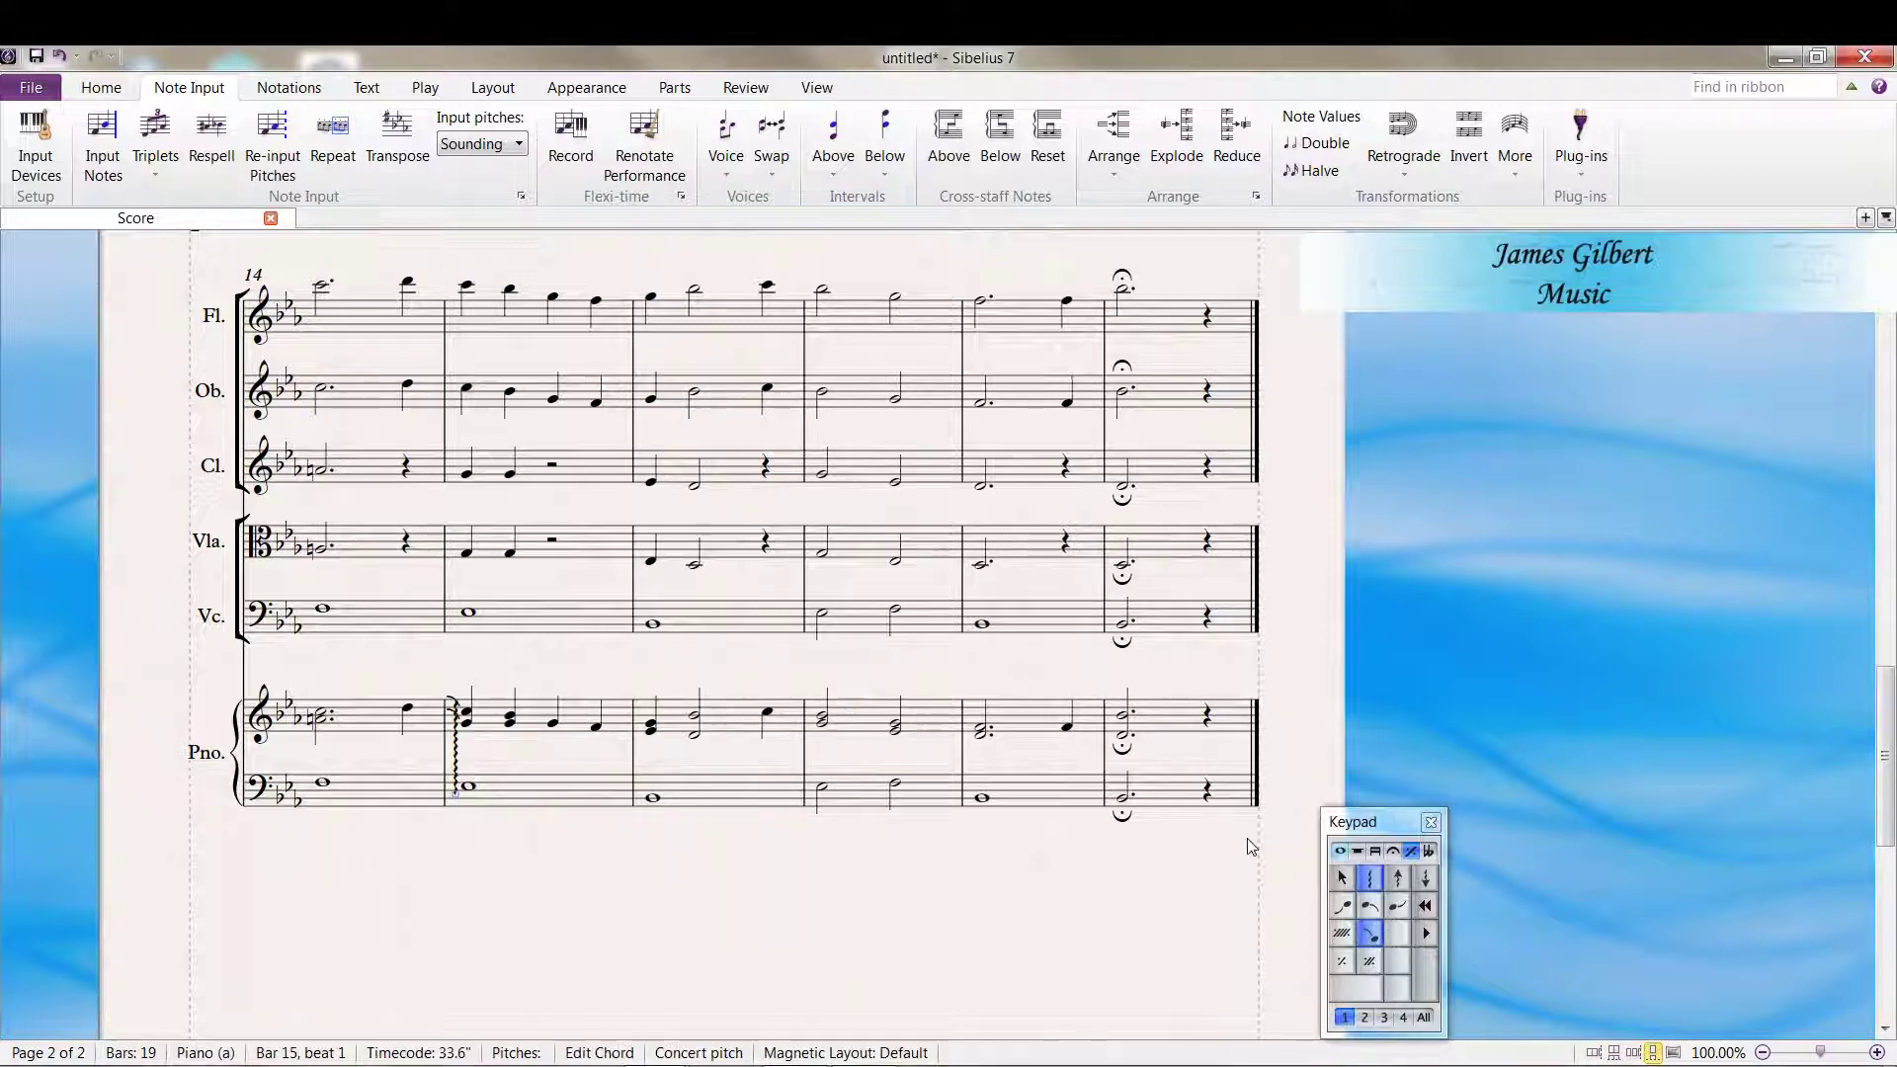
- Add a scoop to the clarinet's beat 2 note in bar 16 and a doit to its beat 3 note in bar 17
click(697, 486)
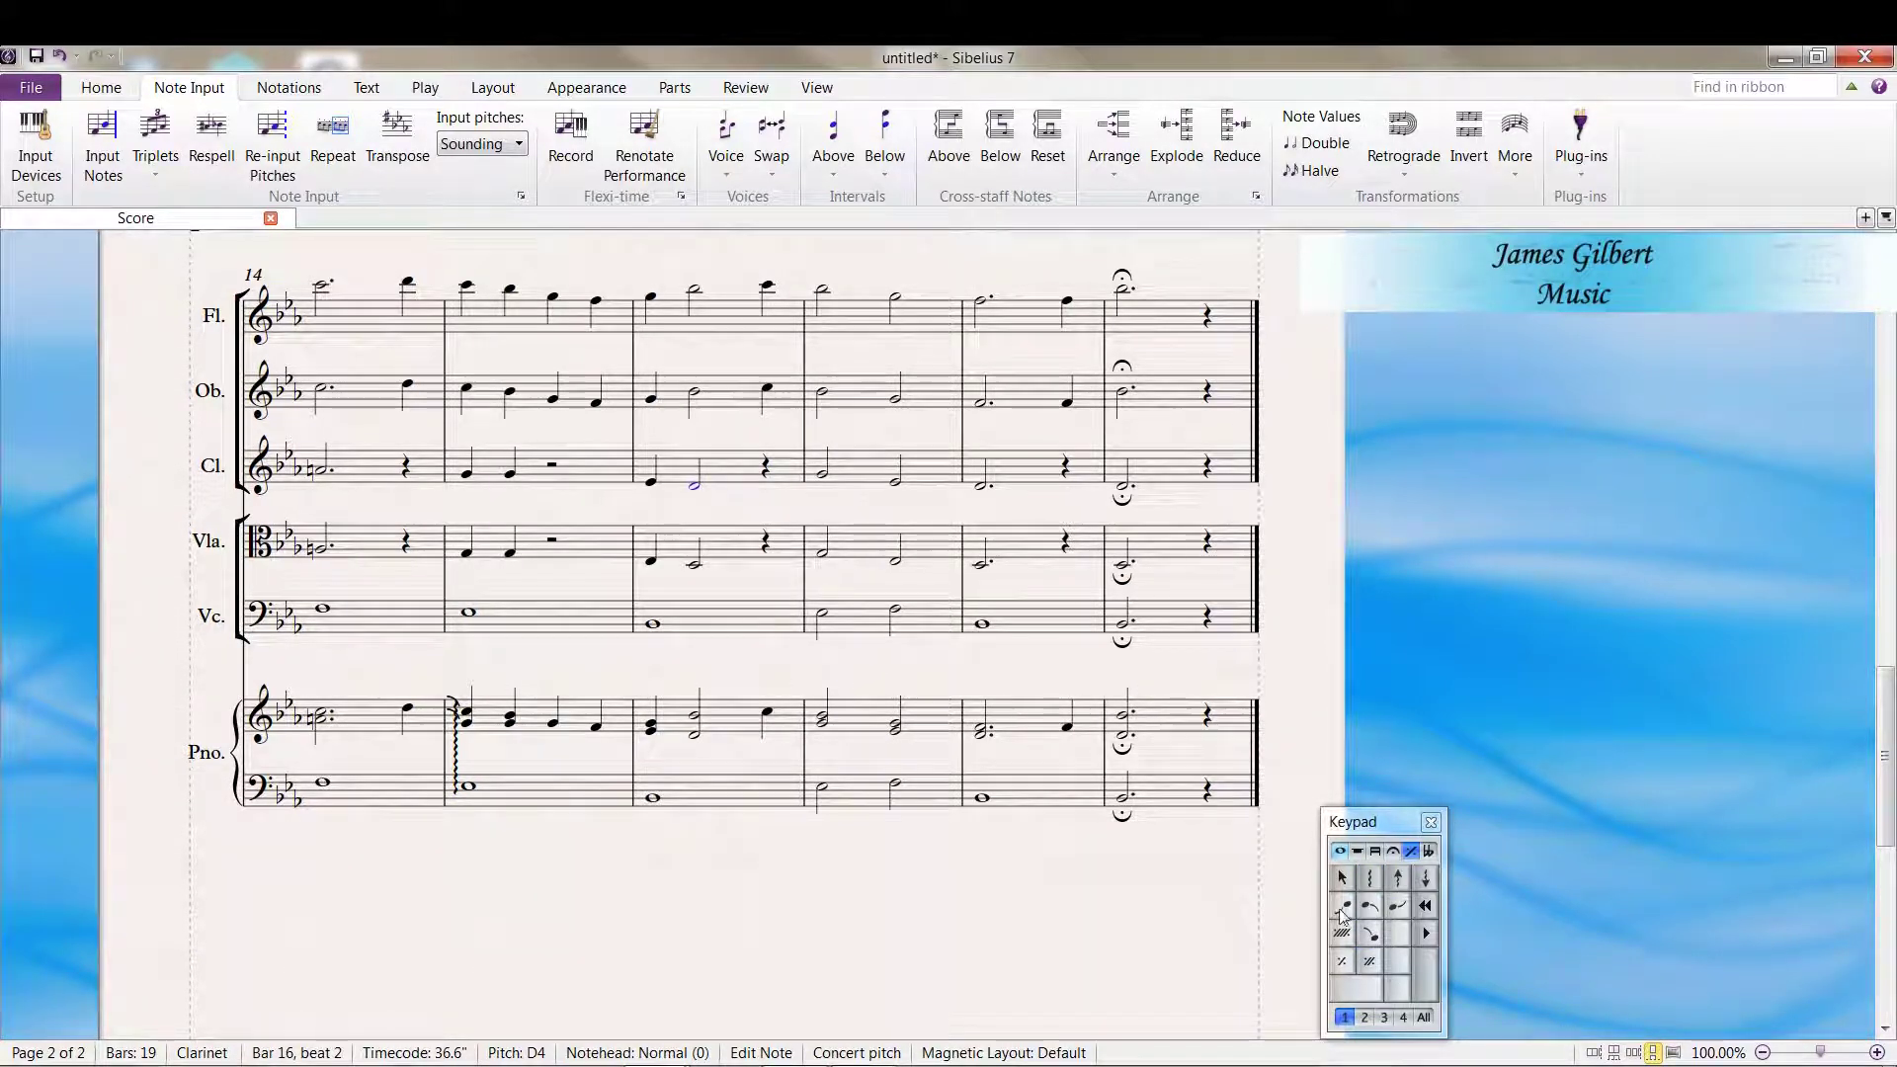
click(1341, 906)
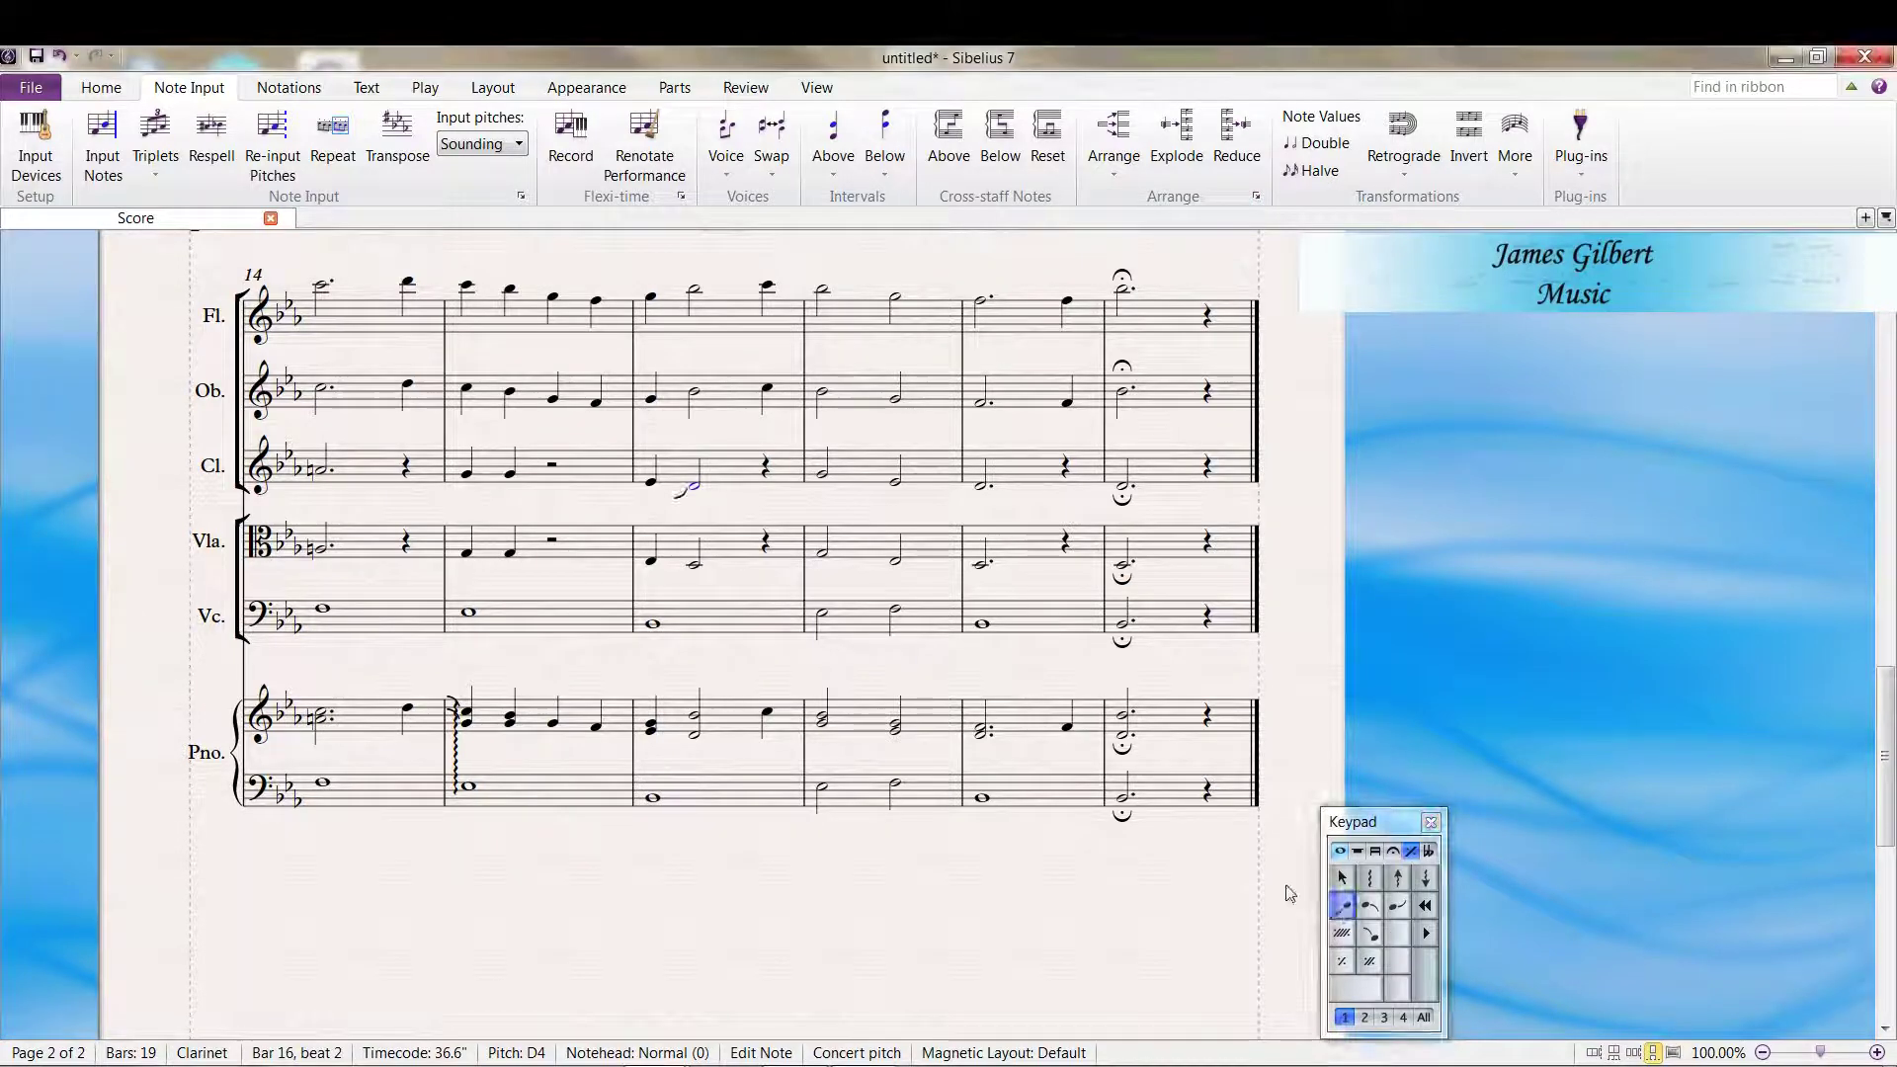
click(899, 486)
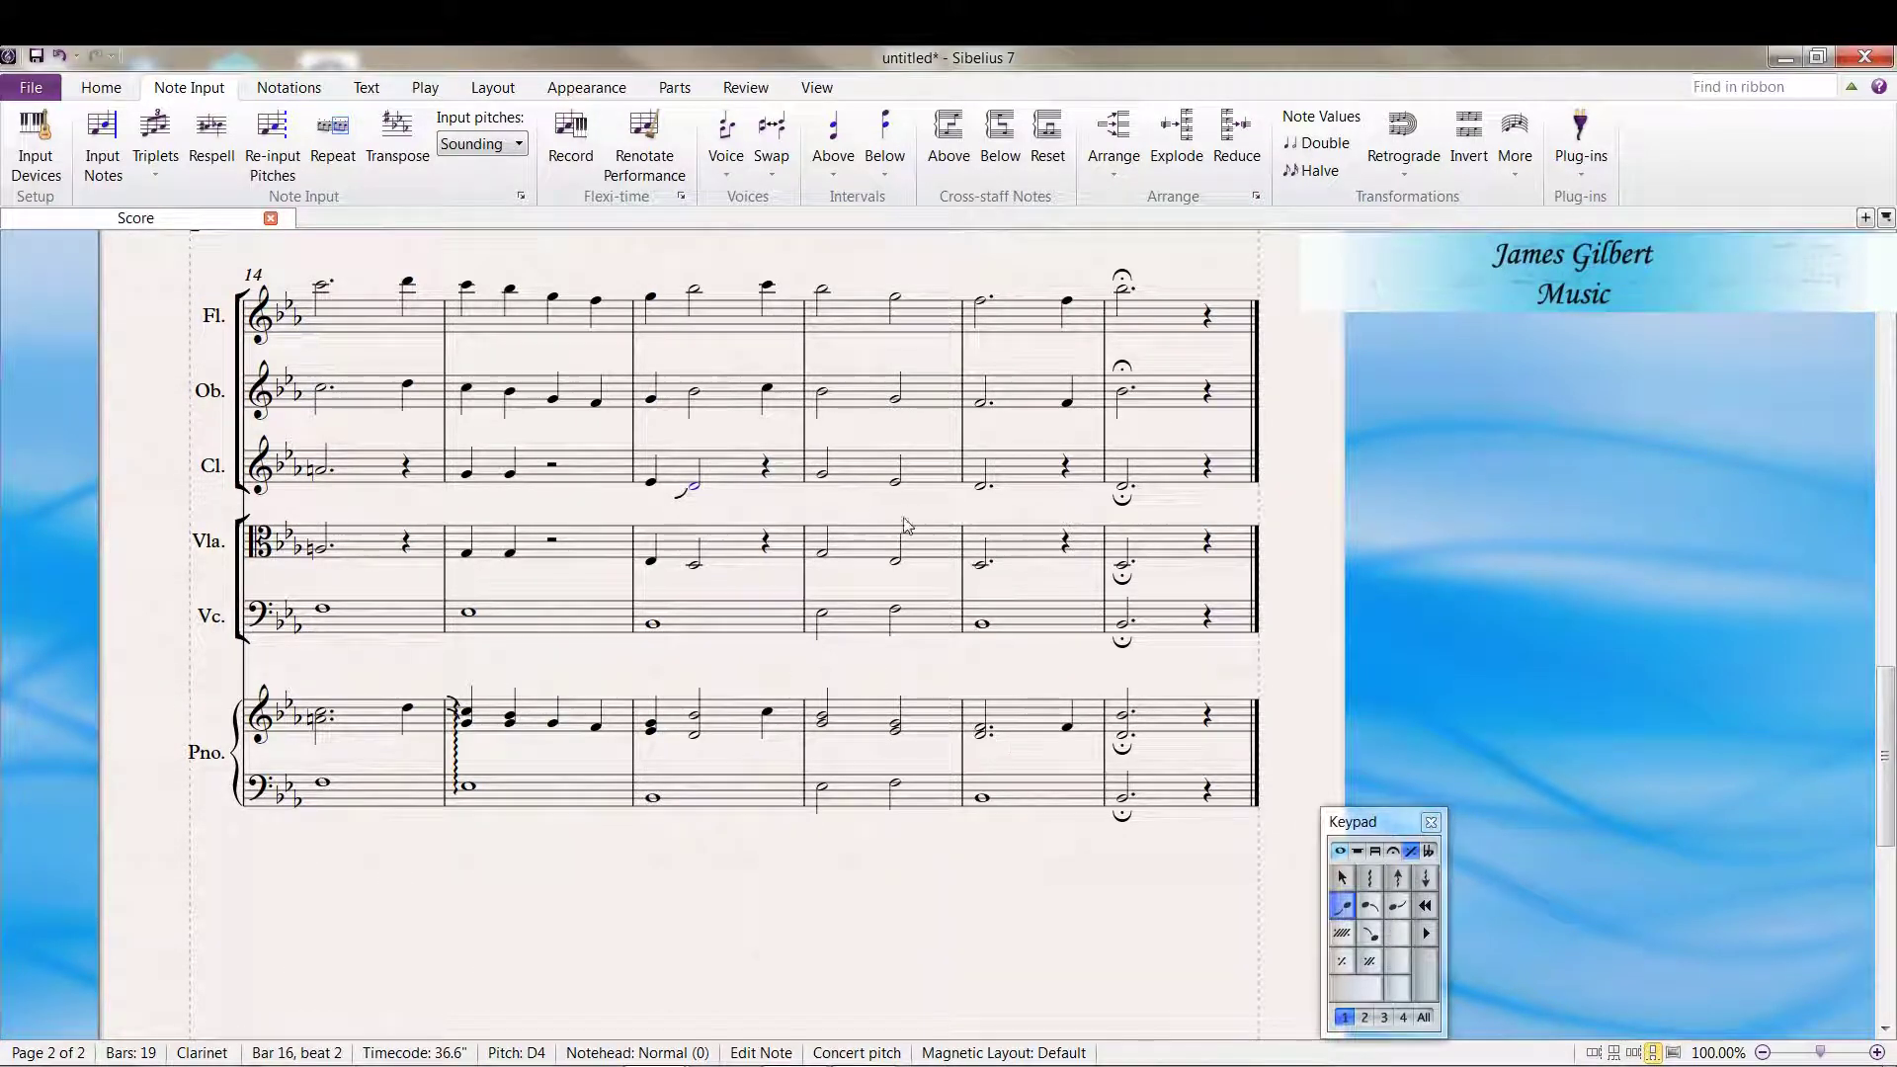
click(1397, 906)
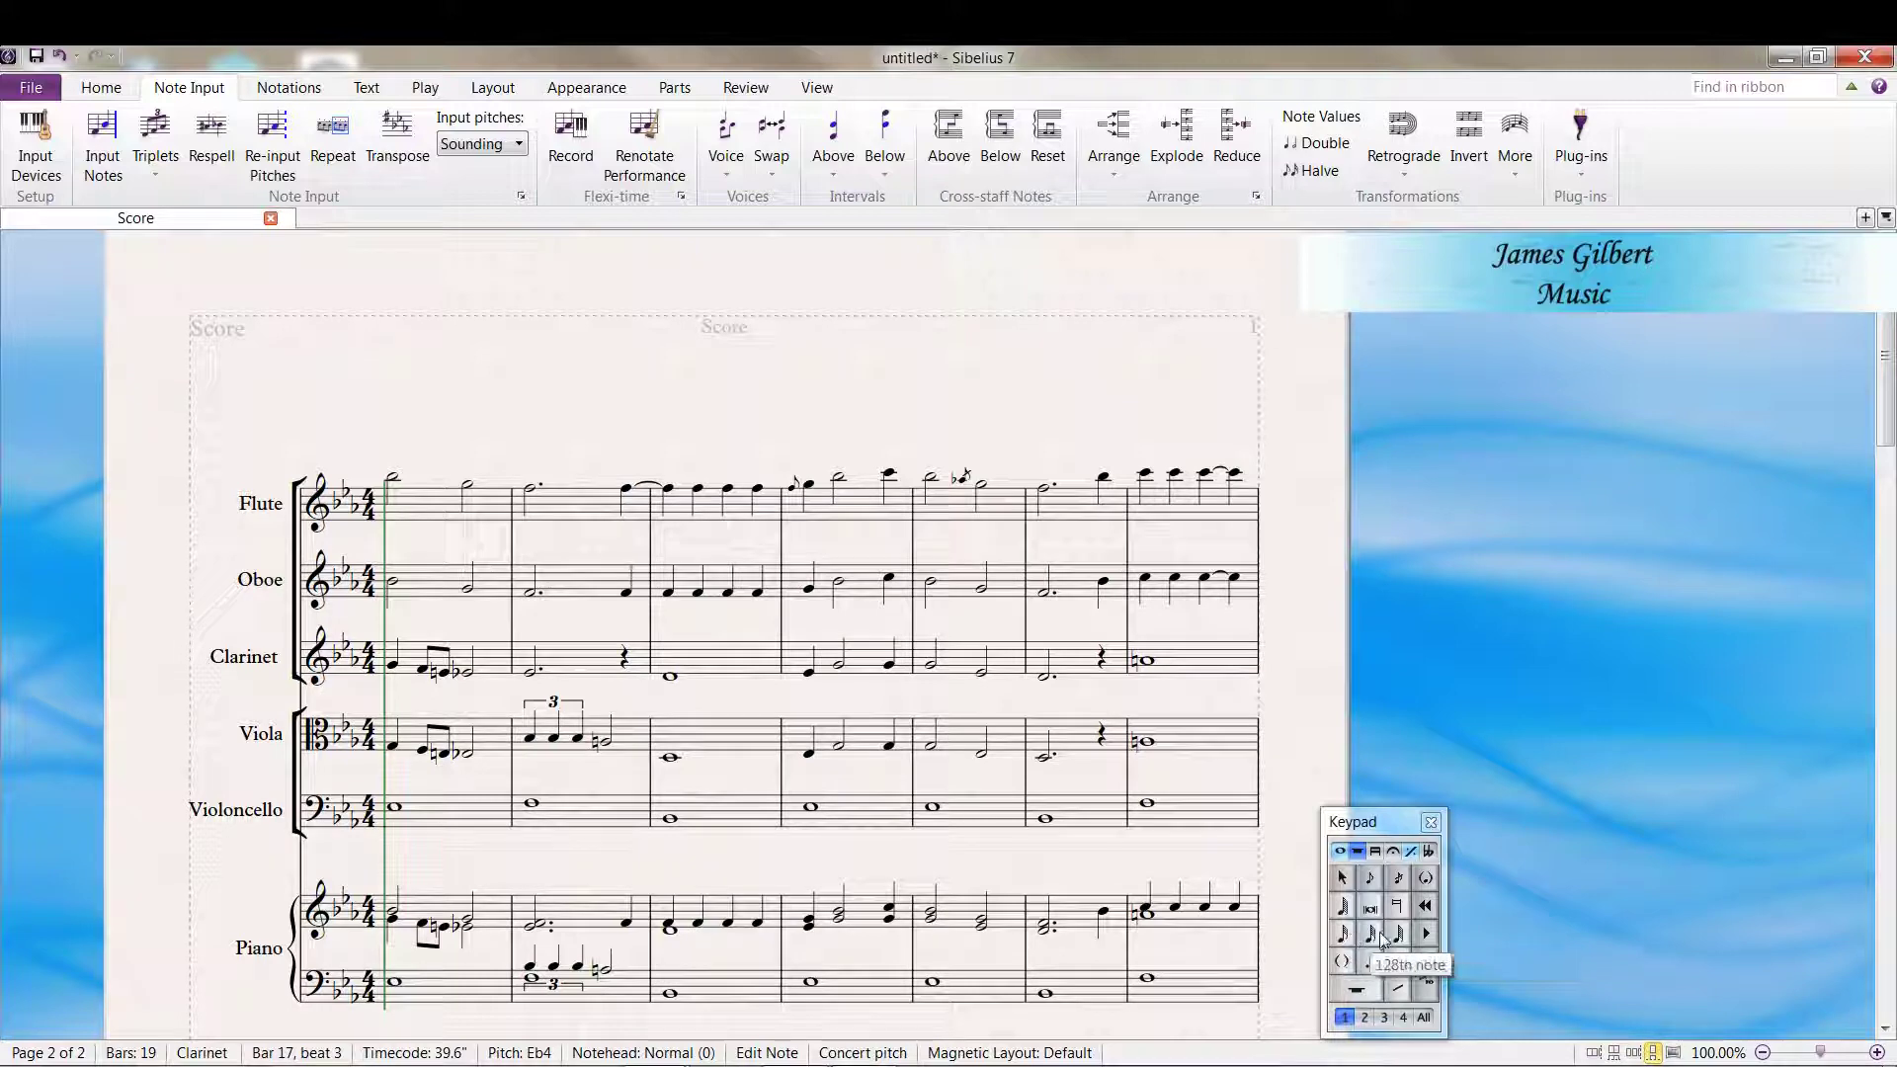
- Try the No beam setting on the clarinet's second eighth note in bar 1, and rejoin it to the preceding eighth note
click(1376, 852)
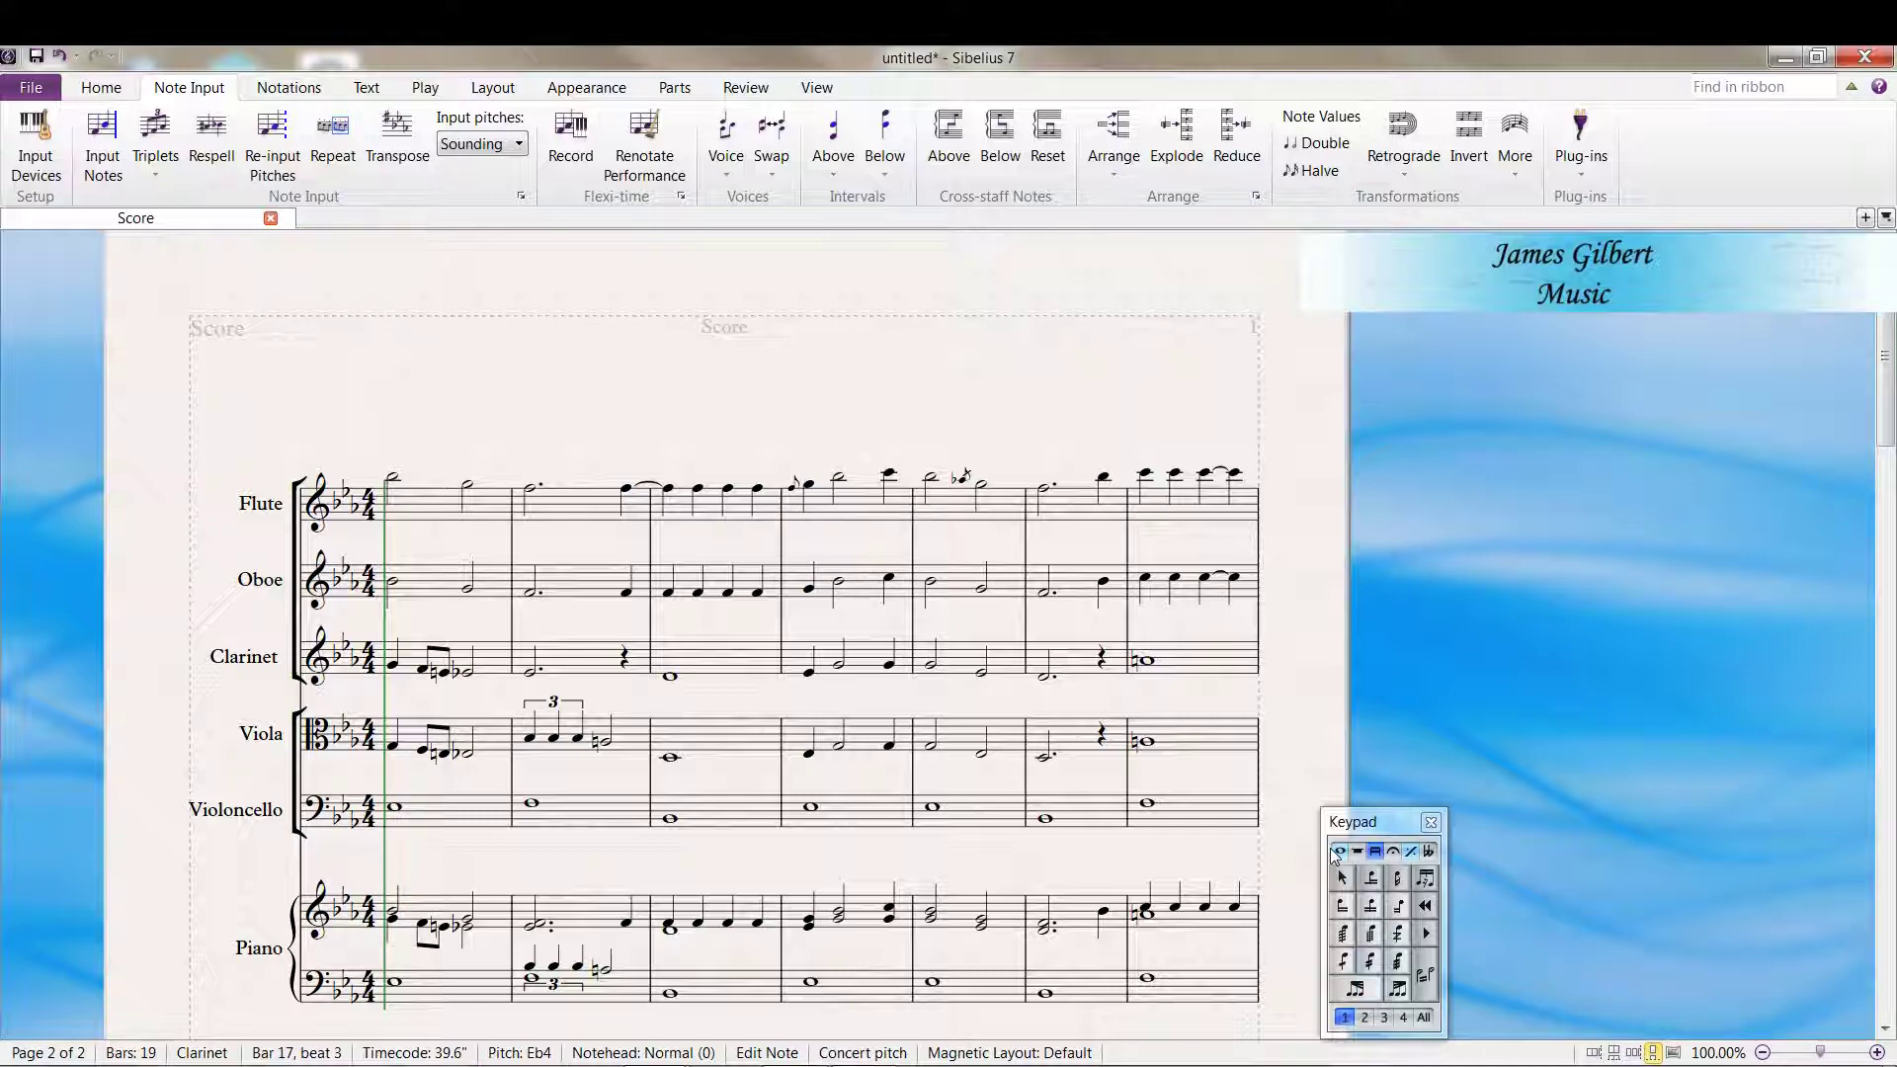
click(441, 682)
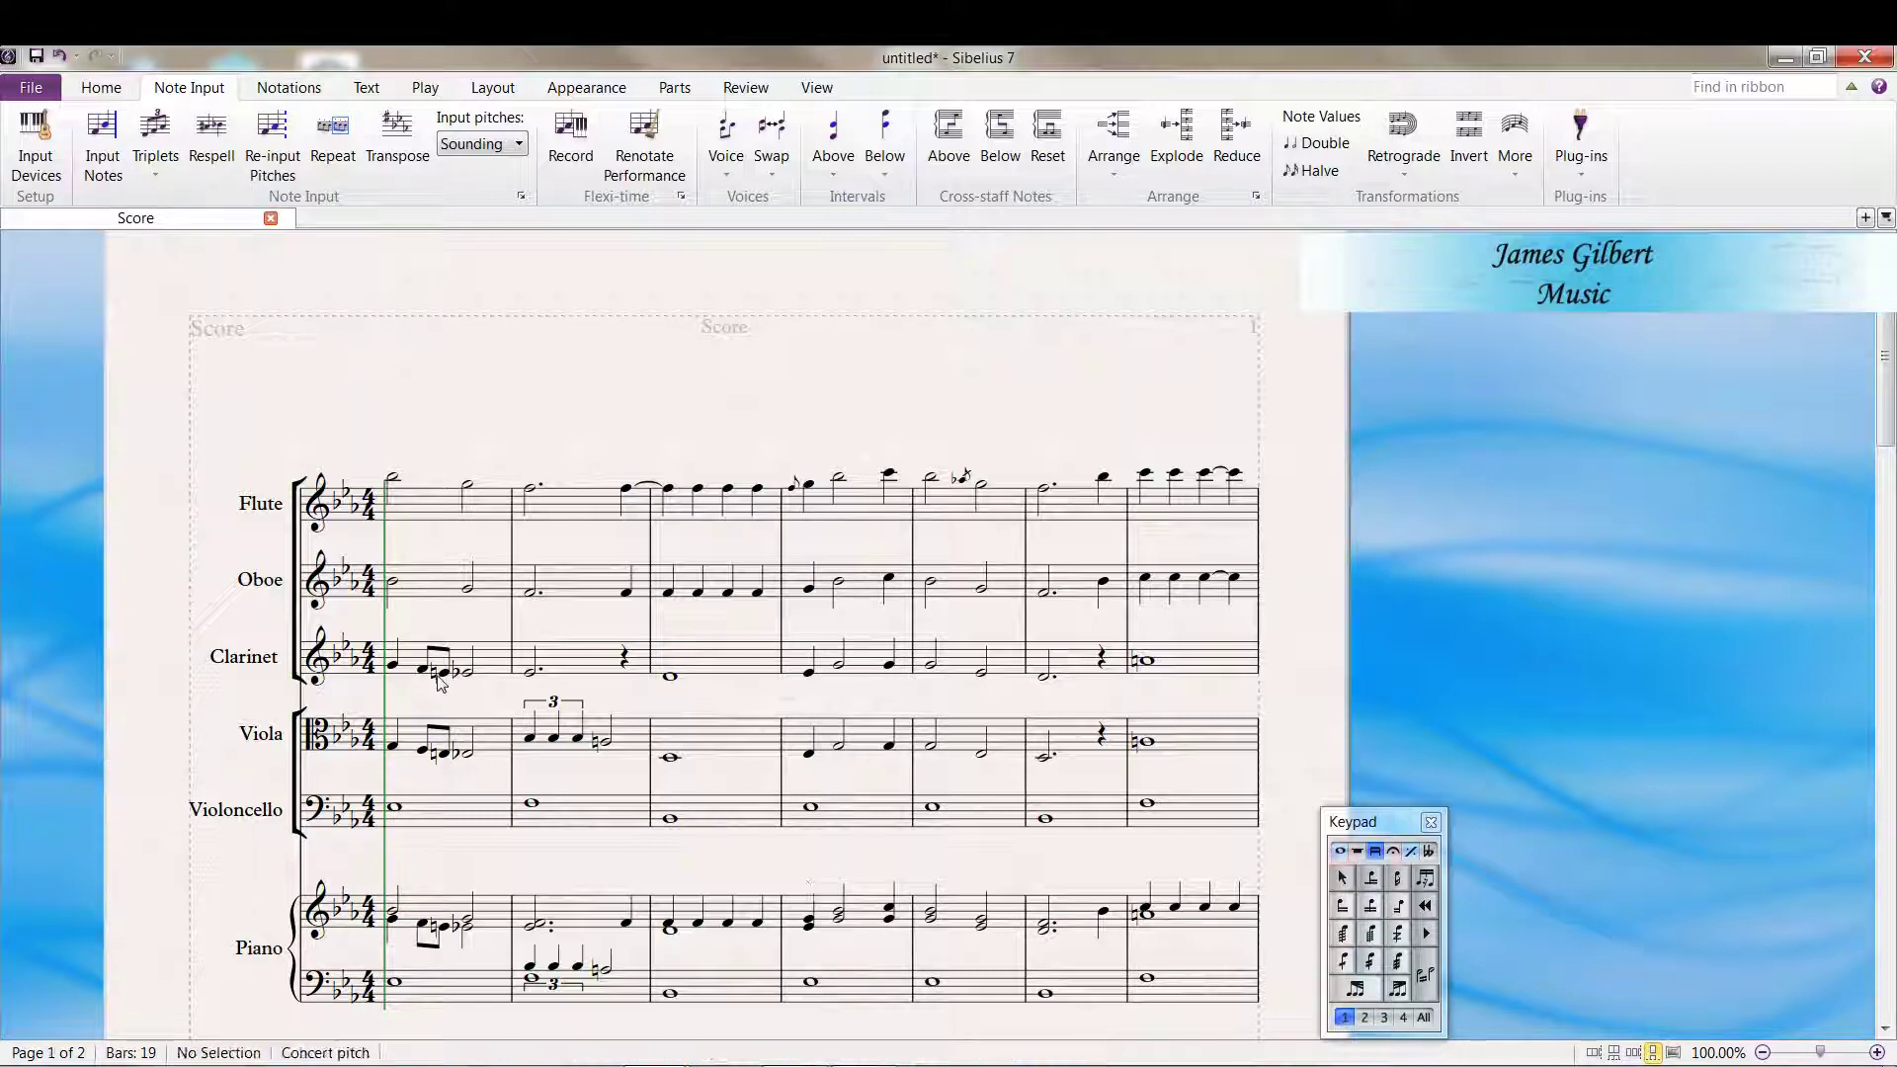
click(445, 675)
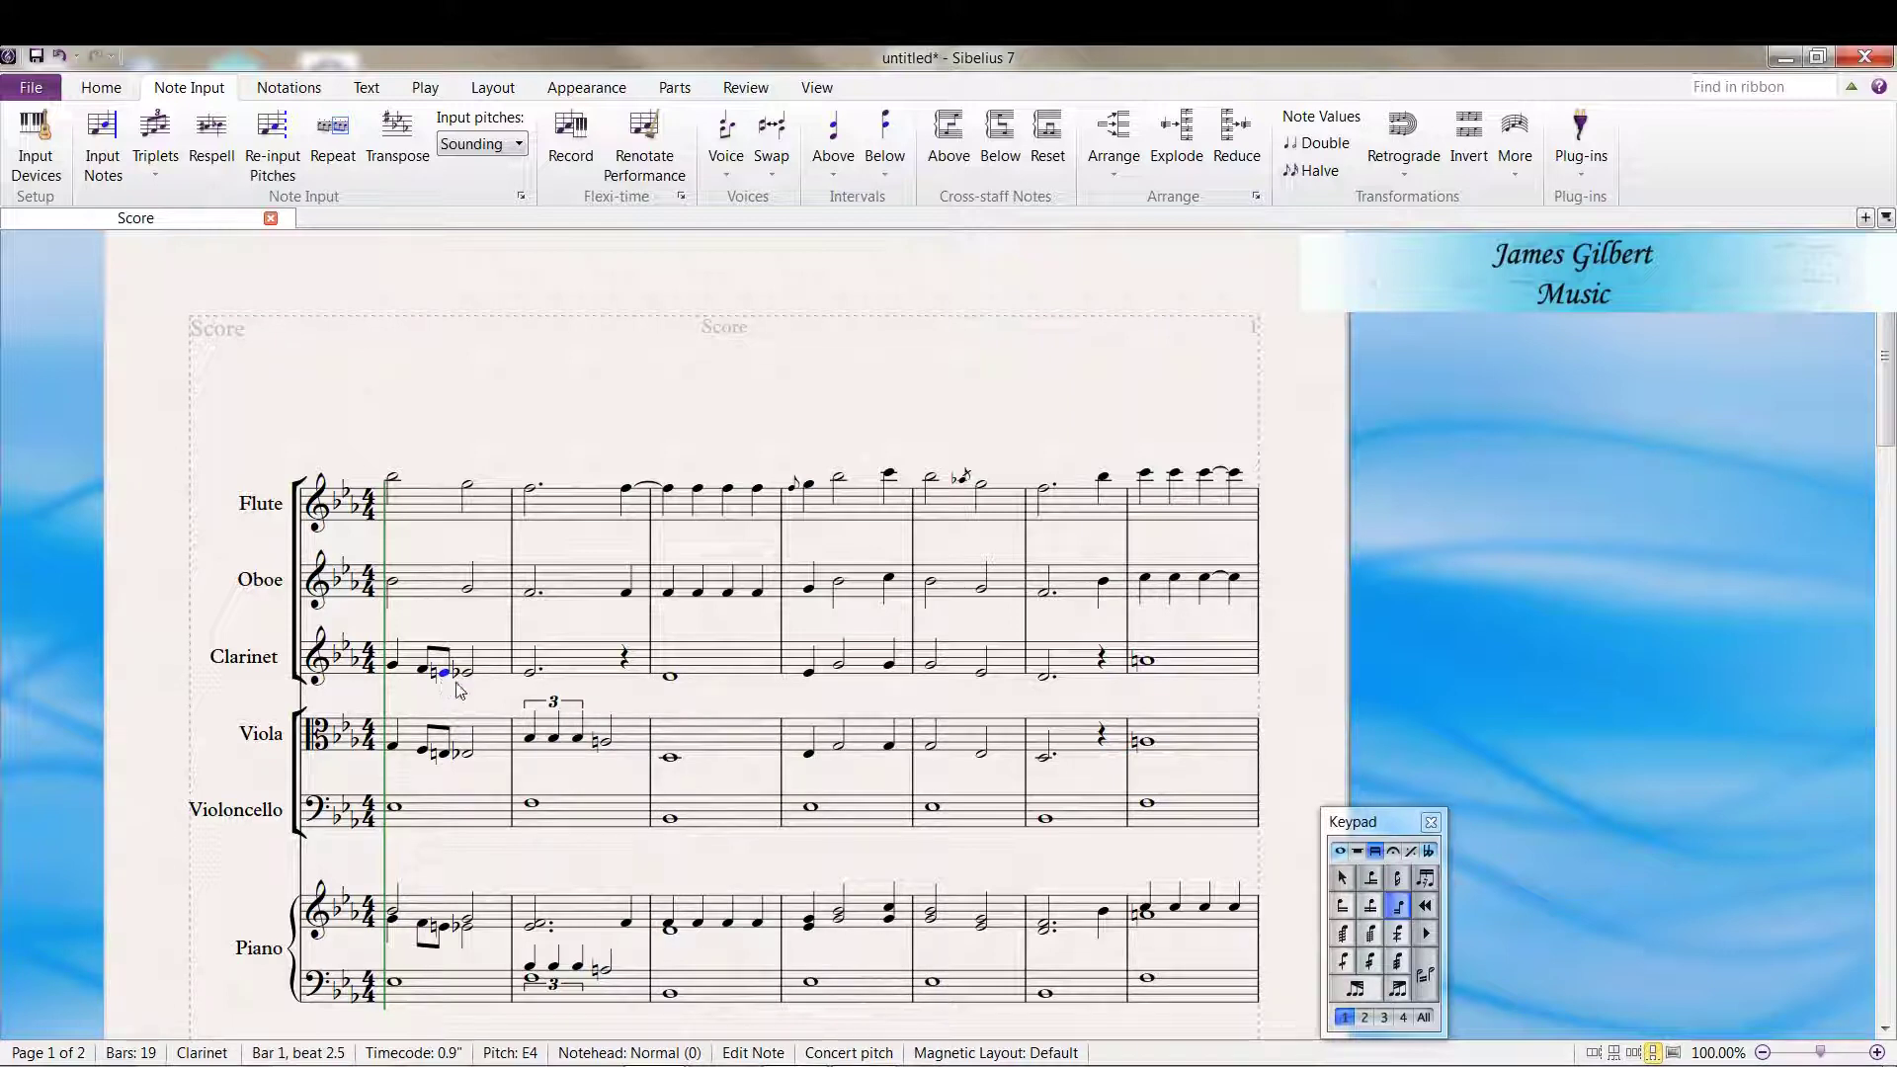
click(1403, 878)
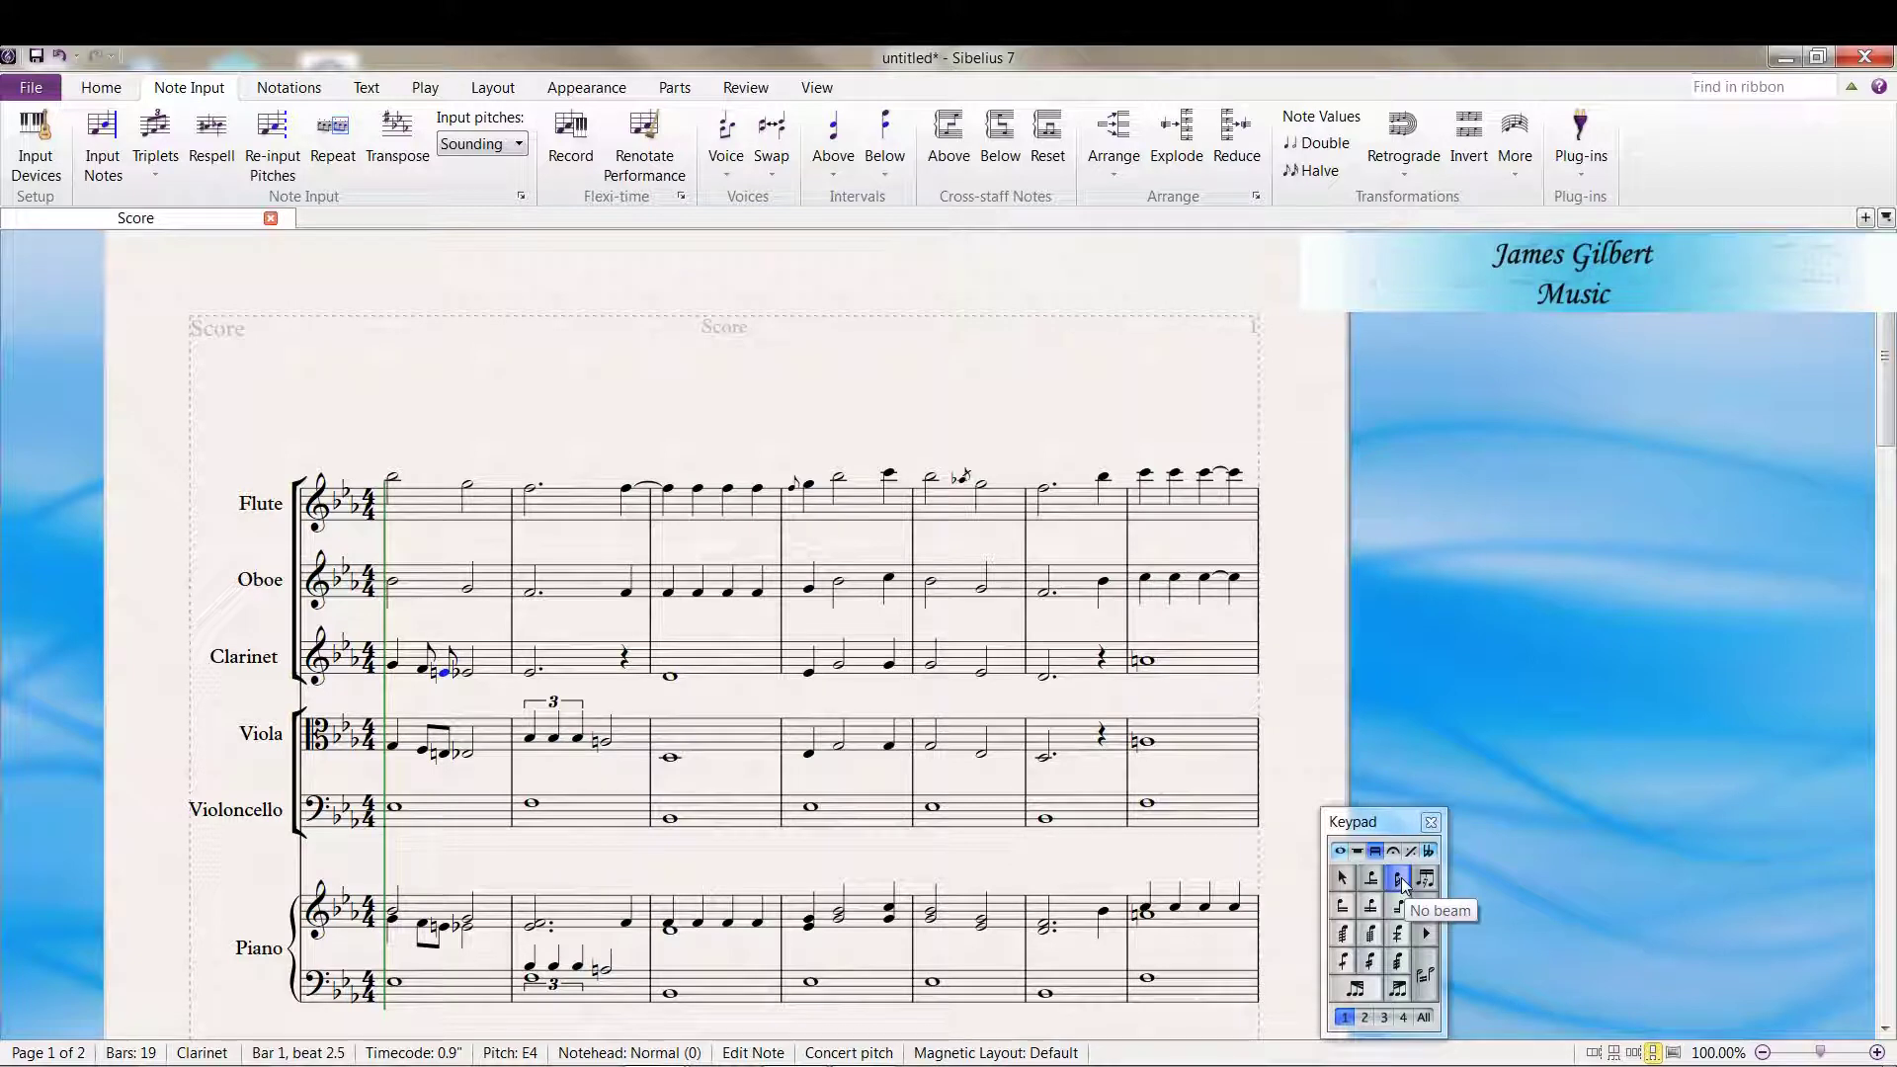
click(1401, 881)
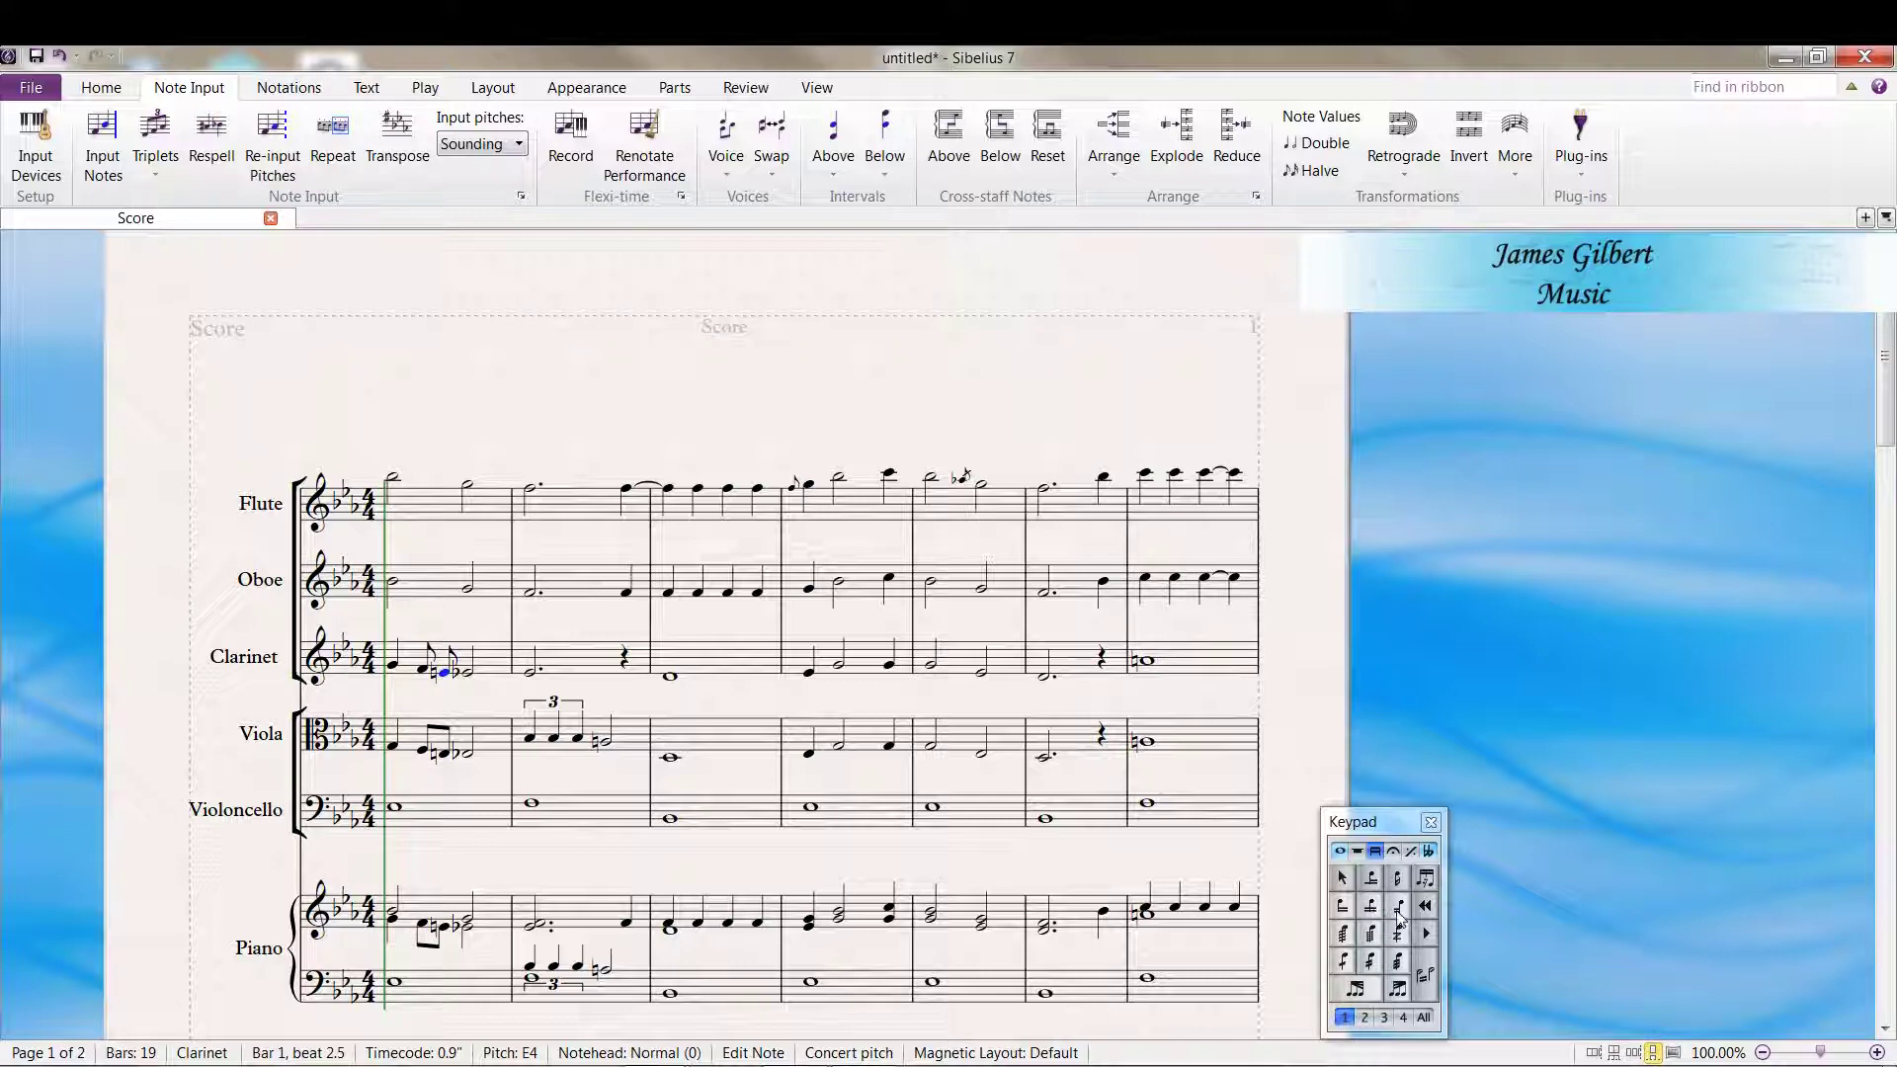
click(1399, 909)
- Add a one-stroke tremolo to the cello's whole note in bar 3
scroll(843, 846, down, 1)
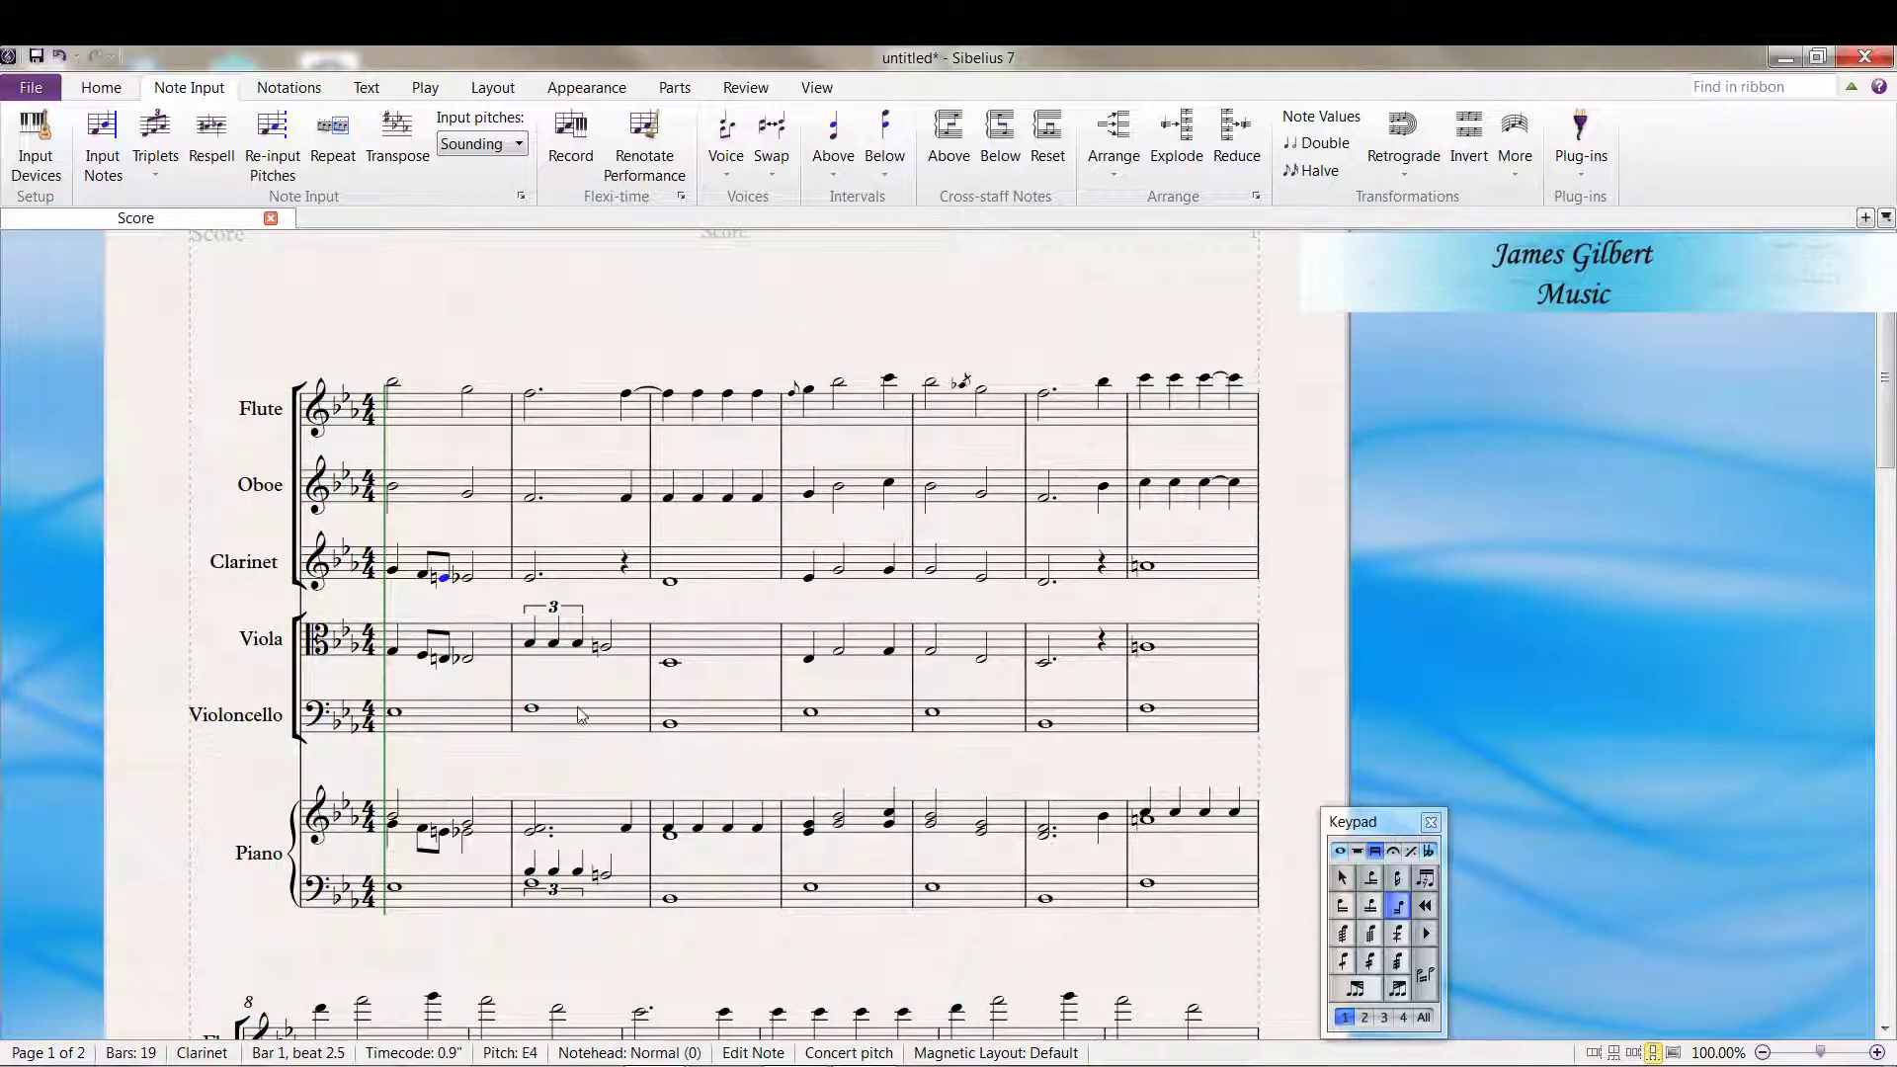
click(670, 723)
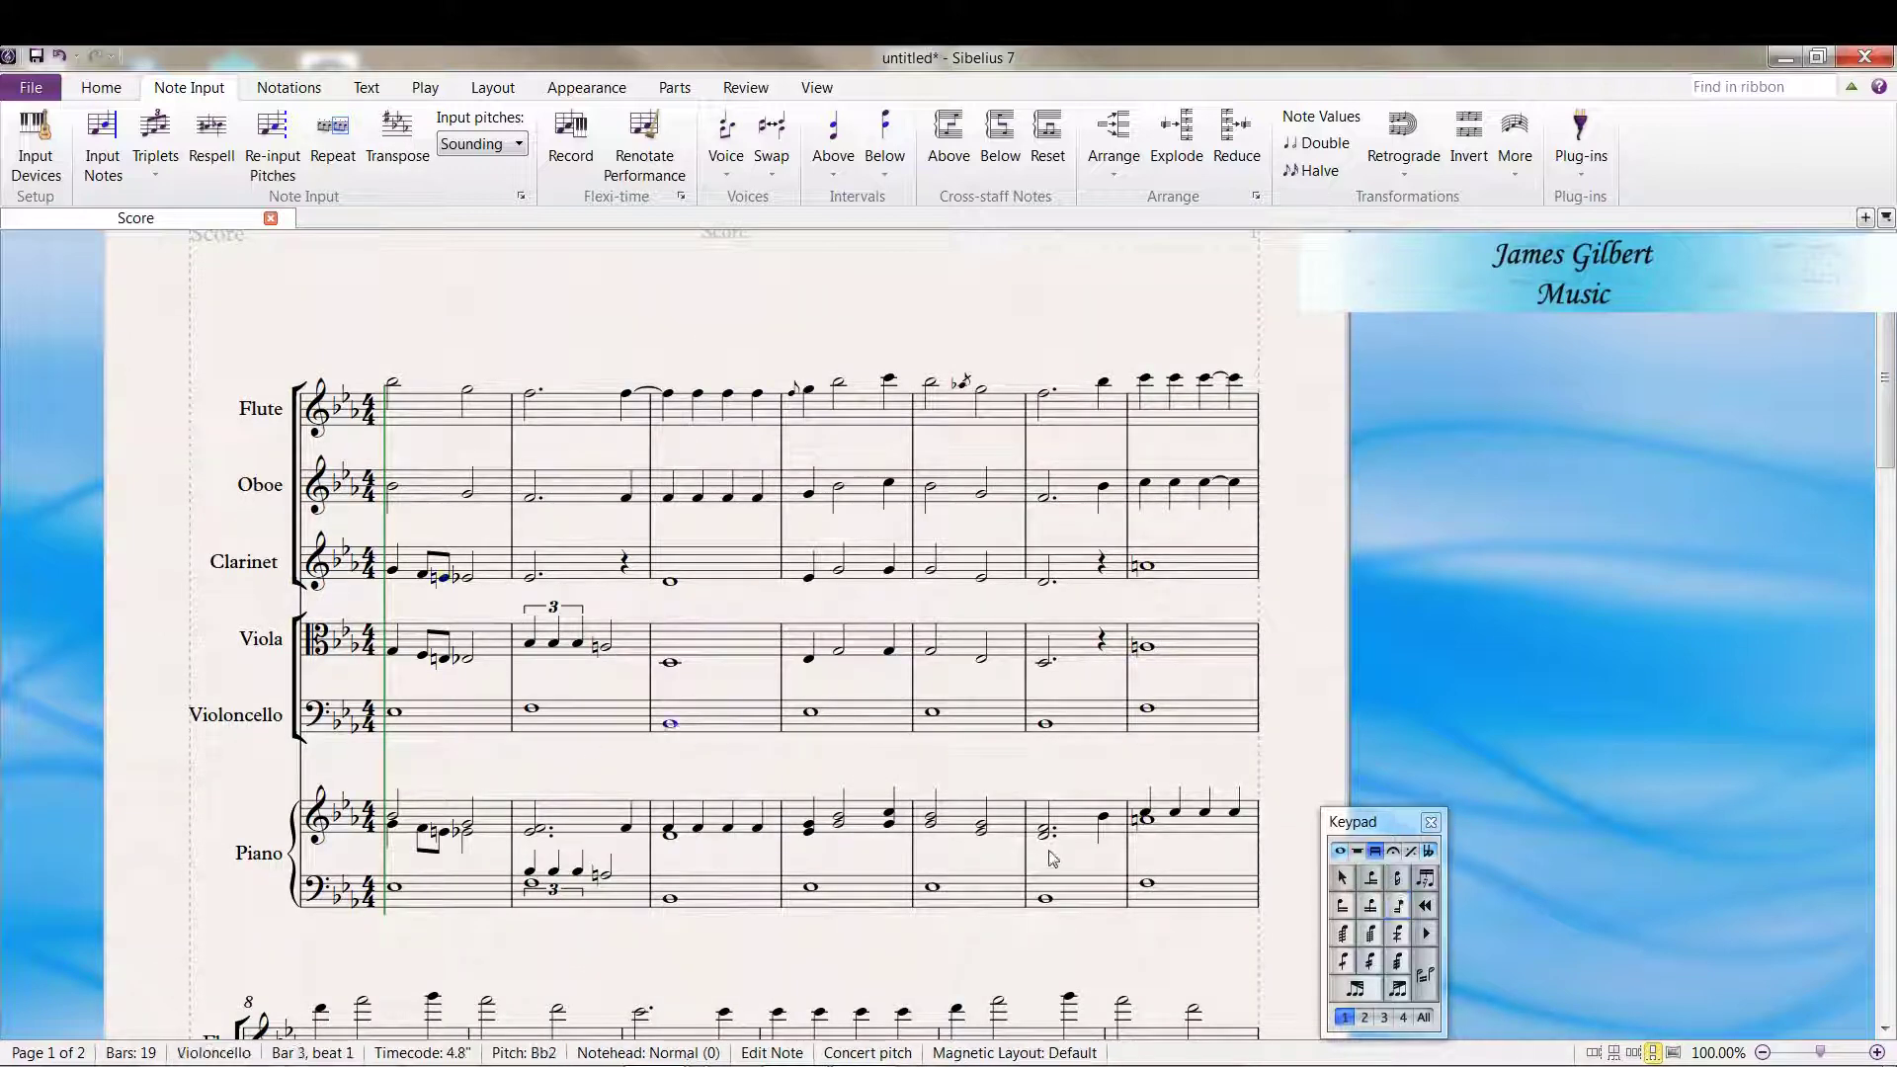
click(1368, 962)
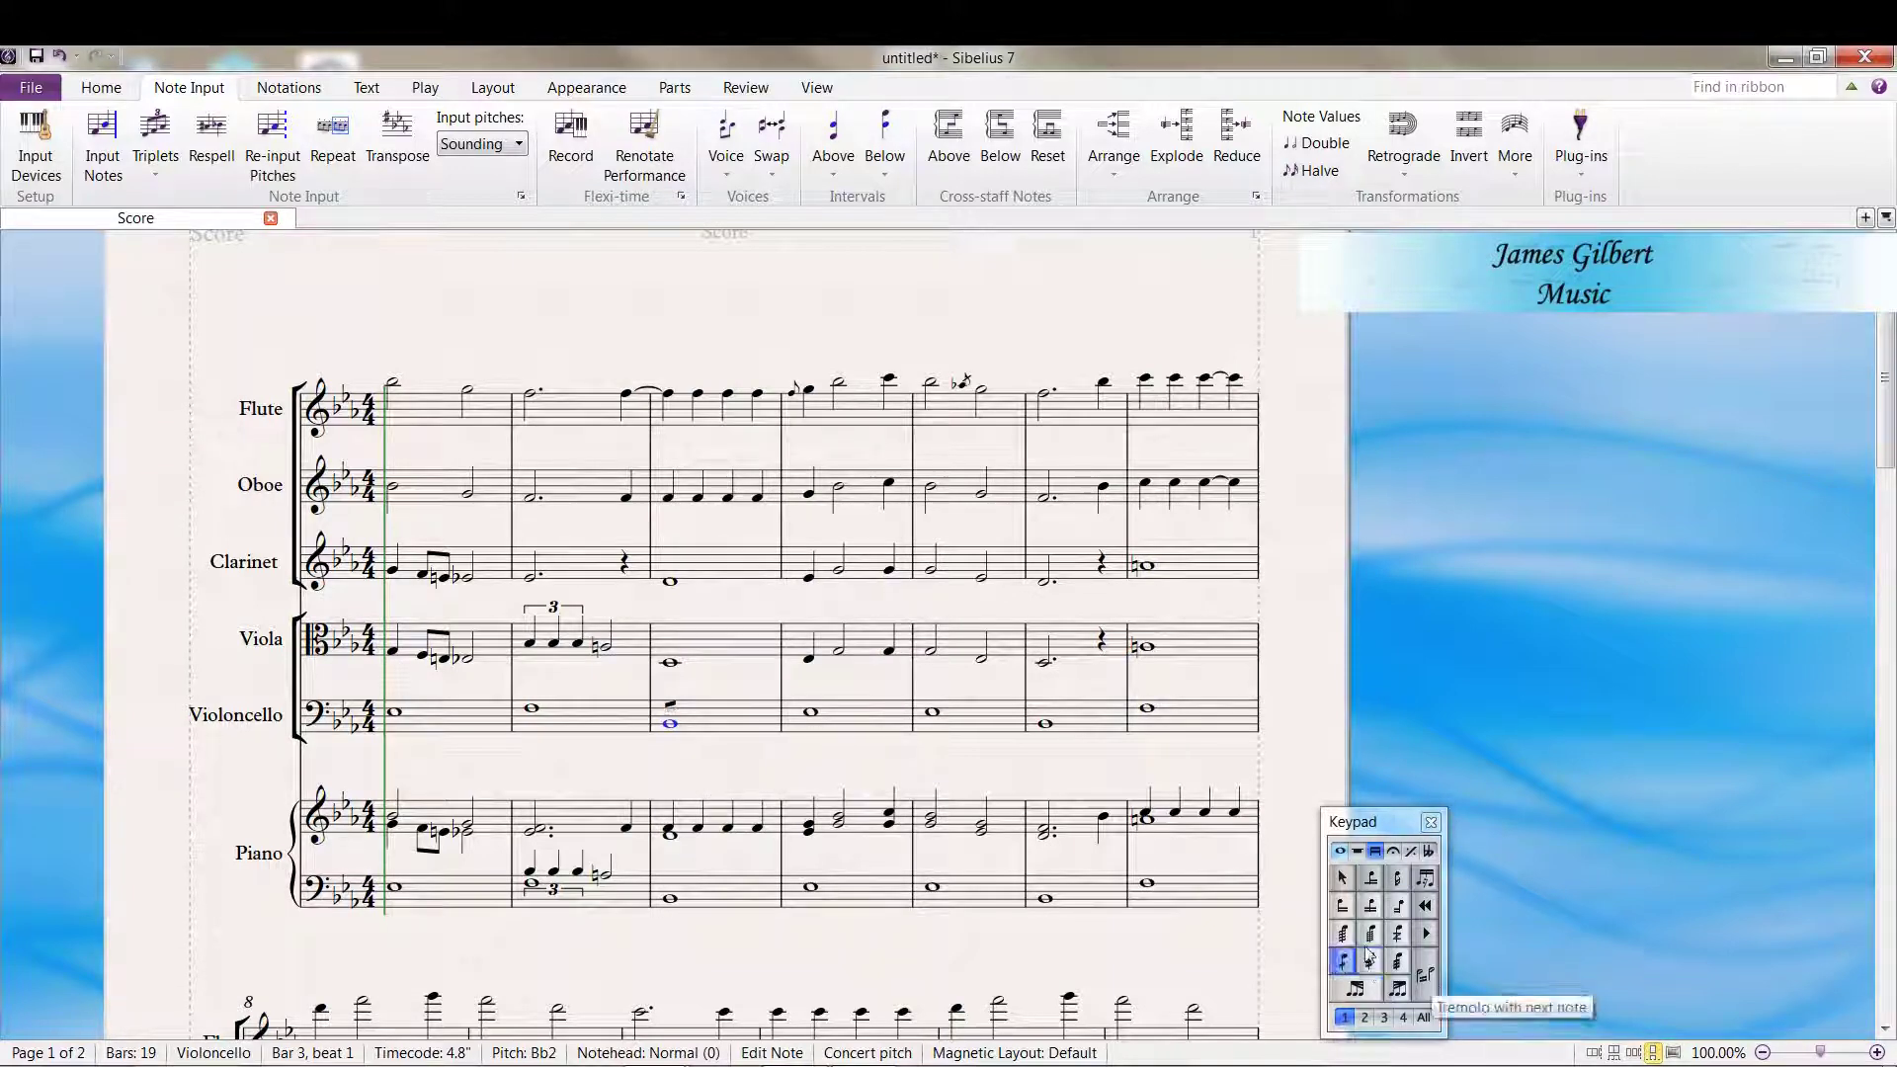
- Join the viola's two half notes in bar 5 with a three-stroke tremolo between the notes
click(966, 658)
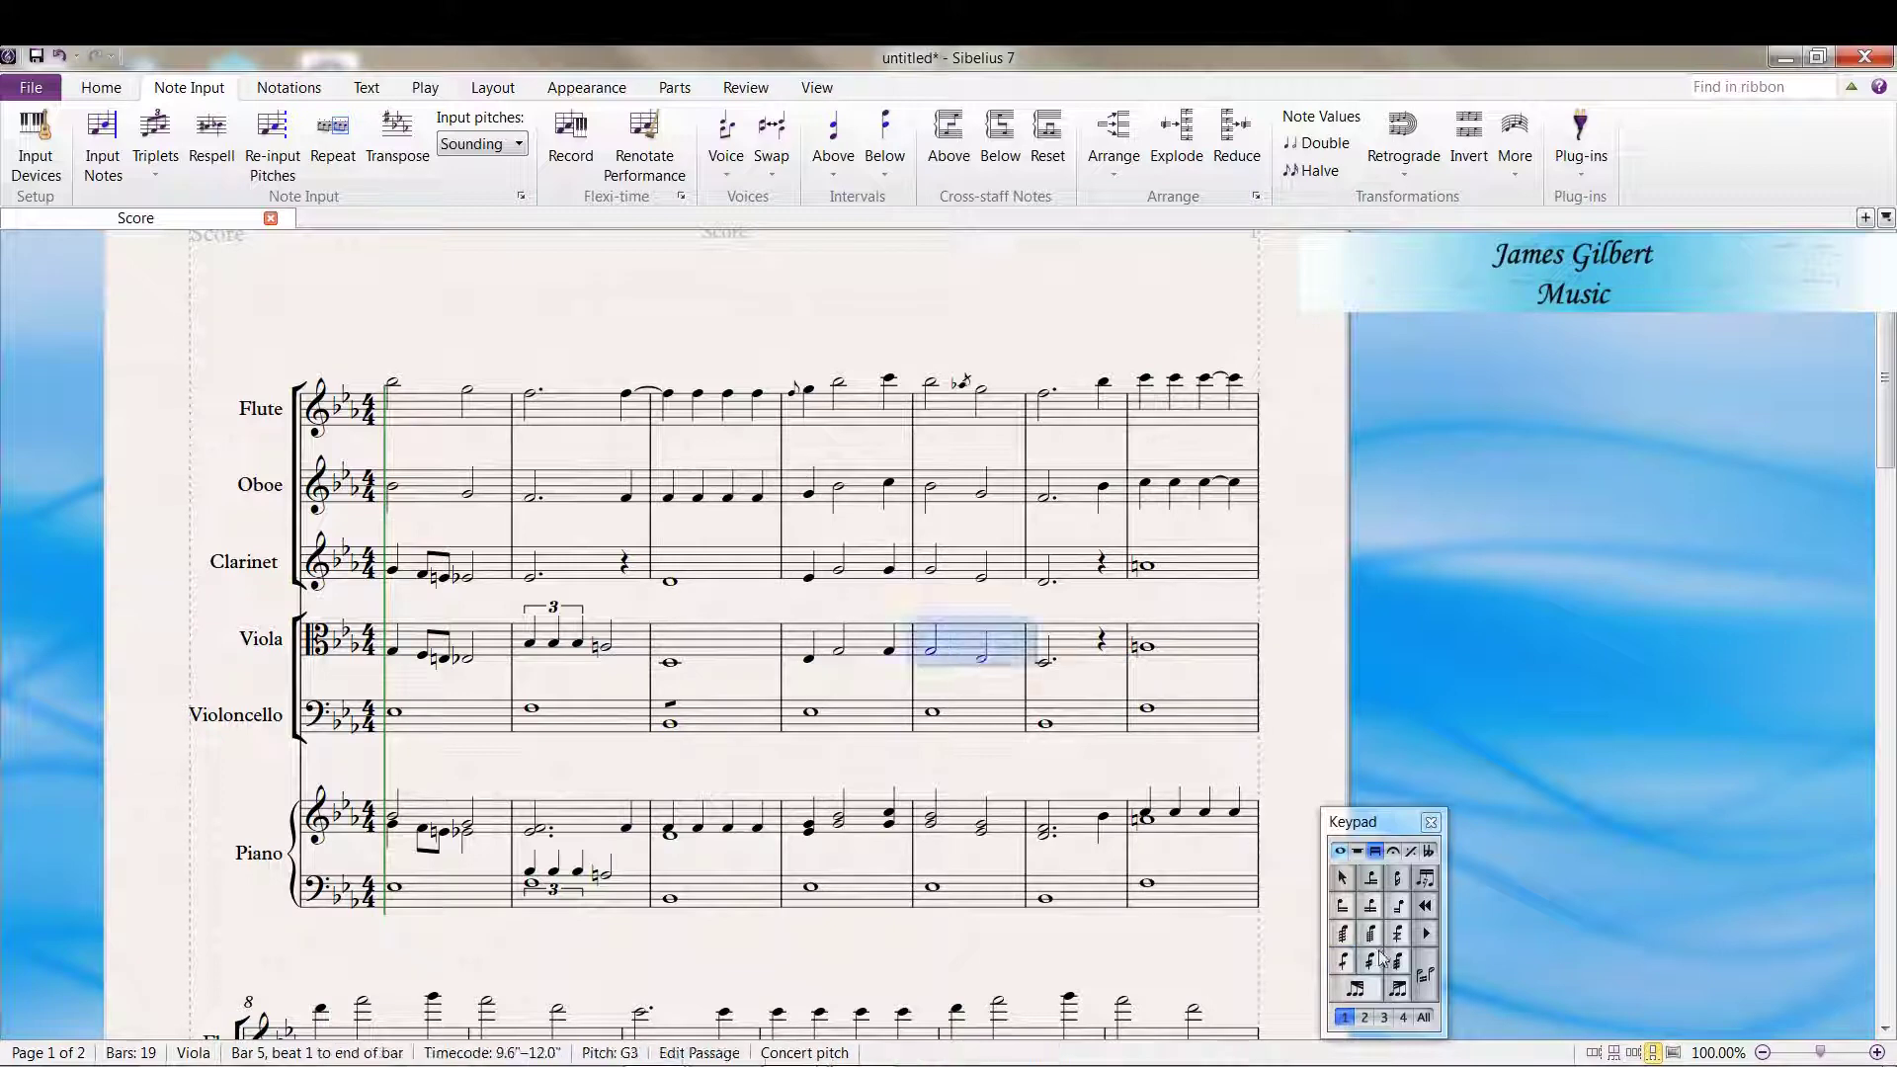
click(1424, 978)
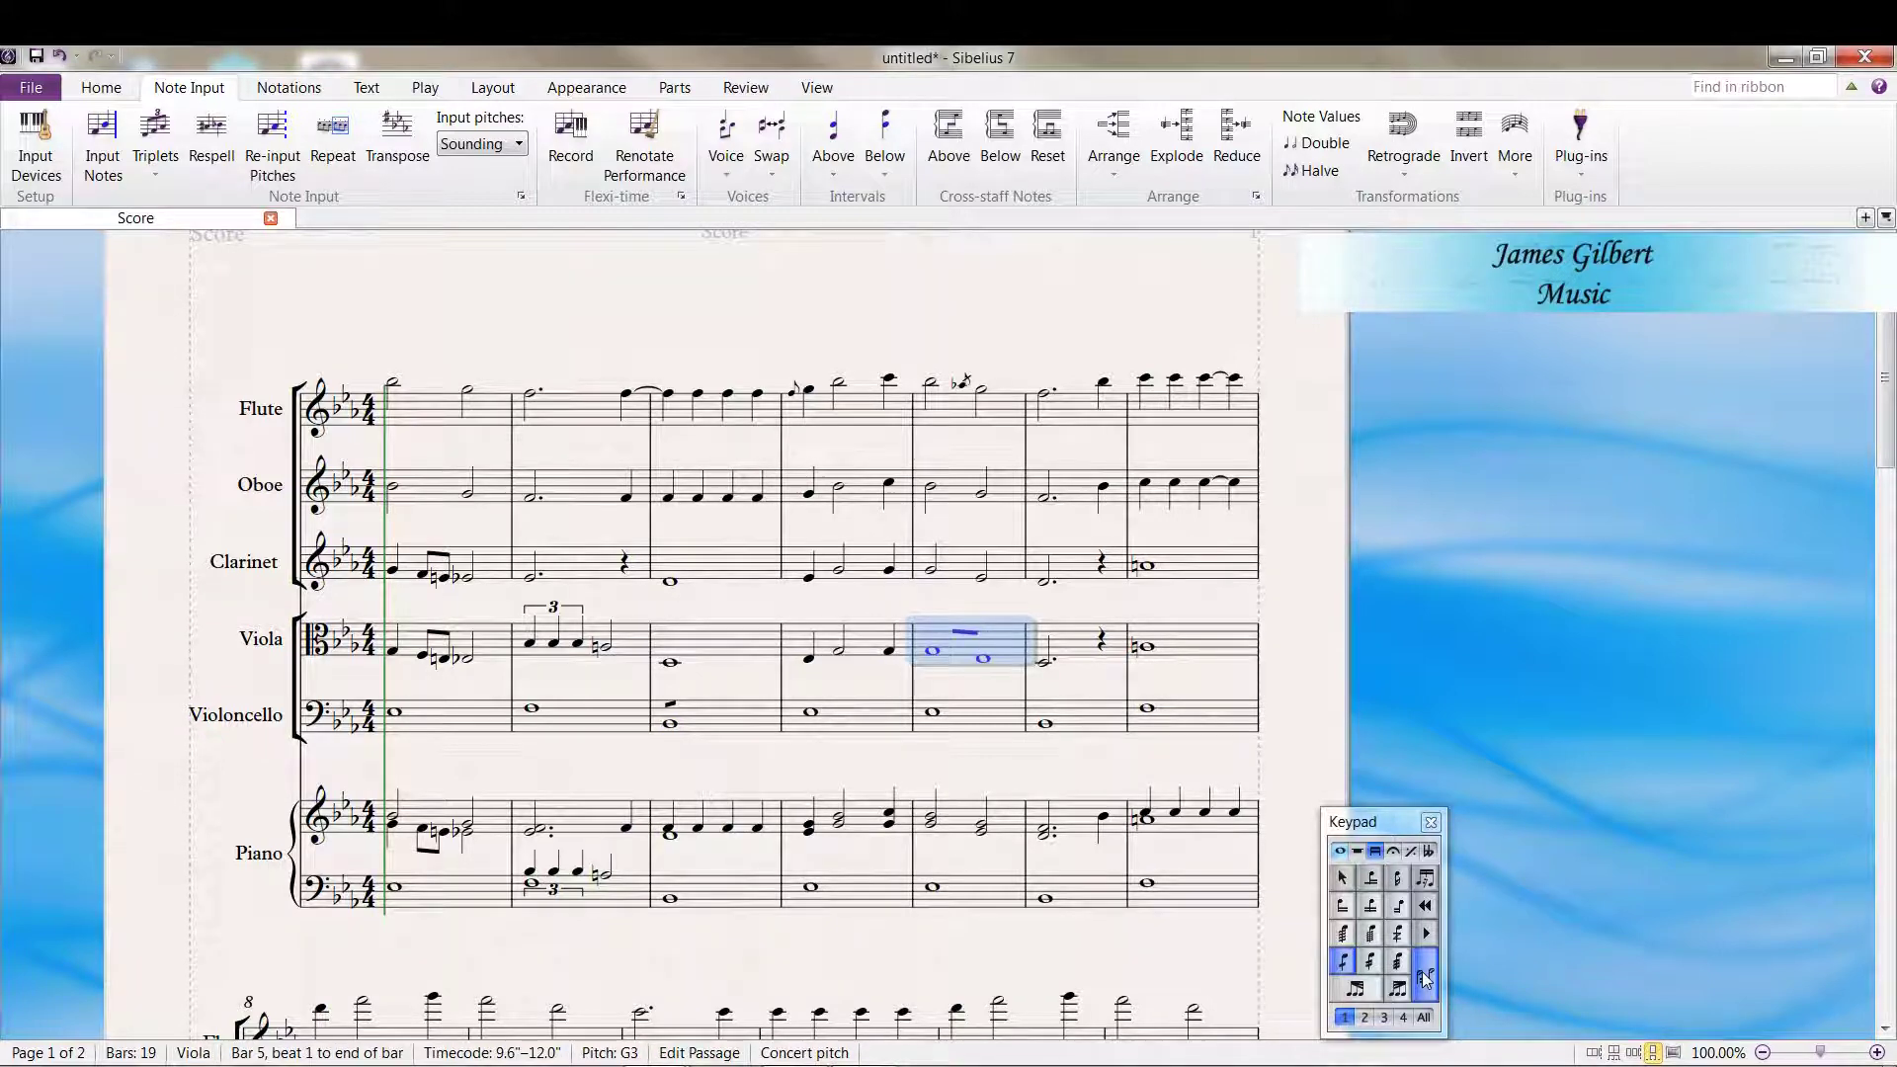
click(1425, 978)
click(1352, 960)
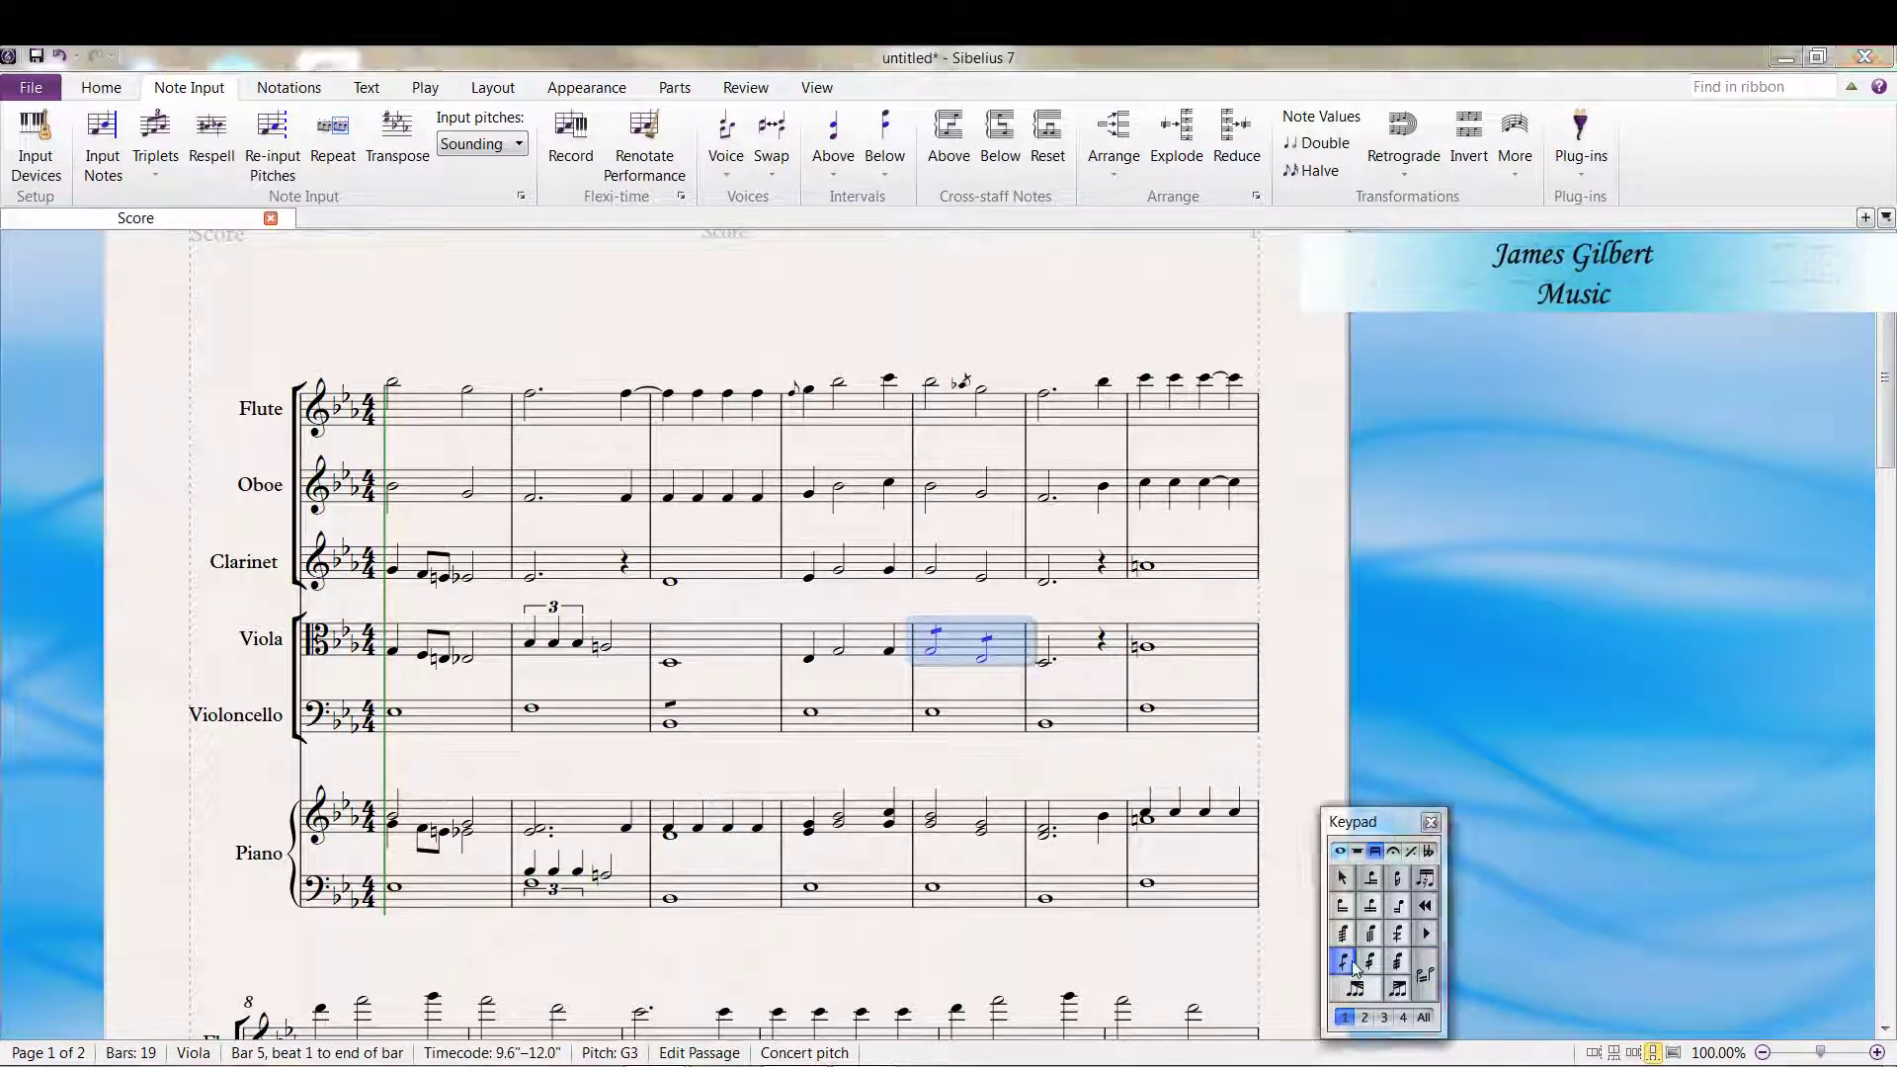
click(1427, 978)
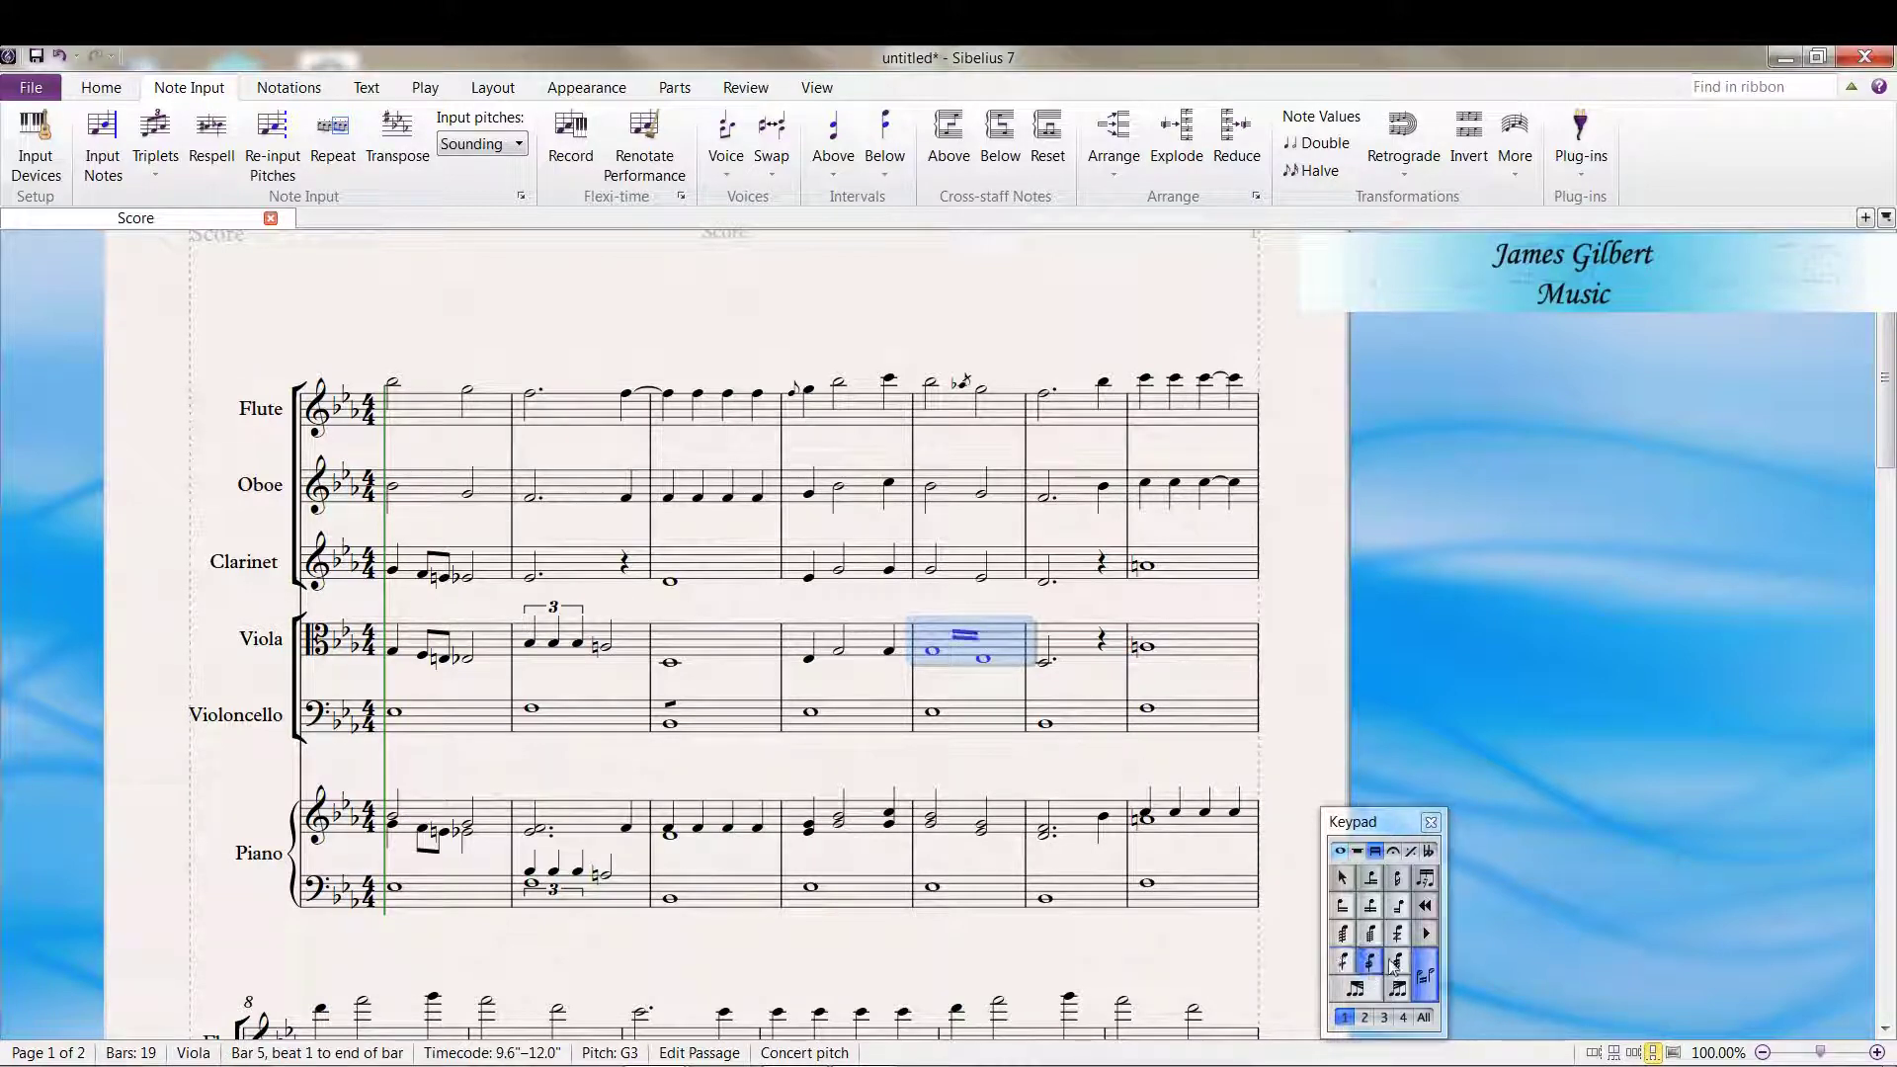
click(1398, 962)
- Add down-bow marks to the viola's first two notes in bar 8
click(1395, 852)
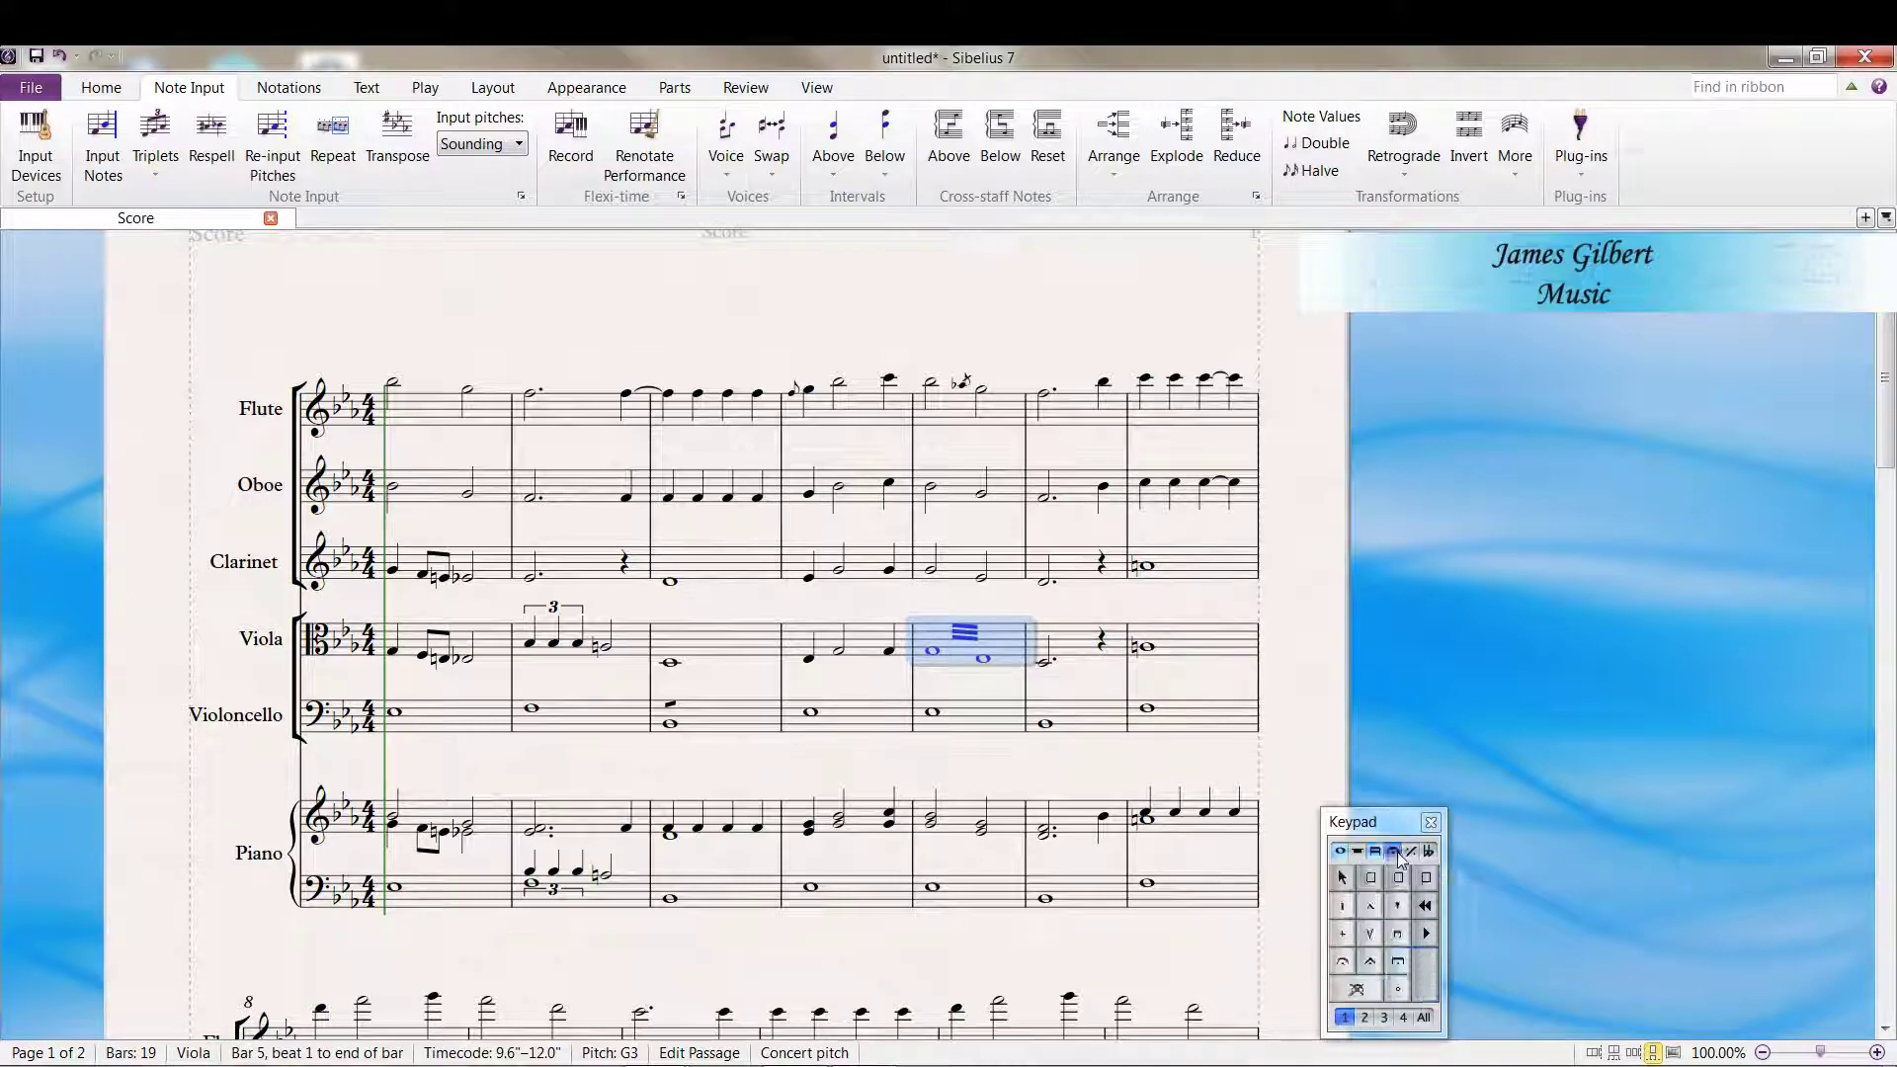
click(742, 776)
scroll(744, 783, down, 5)
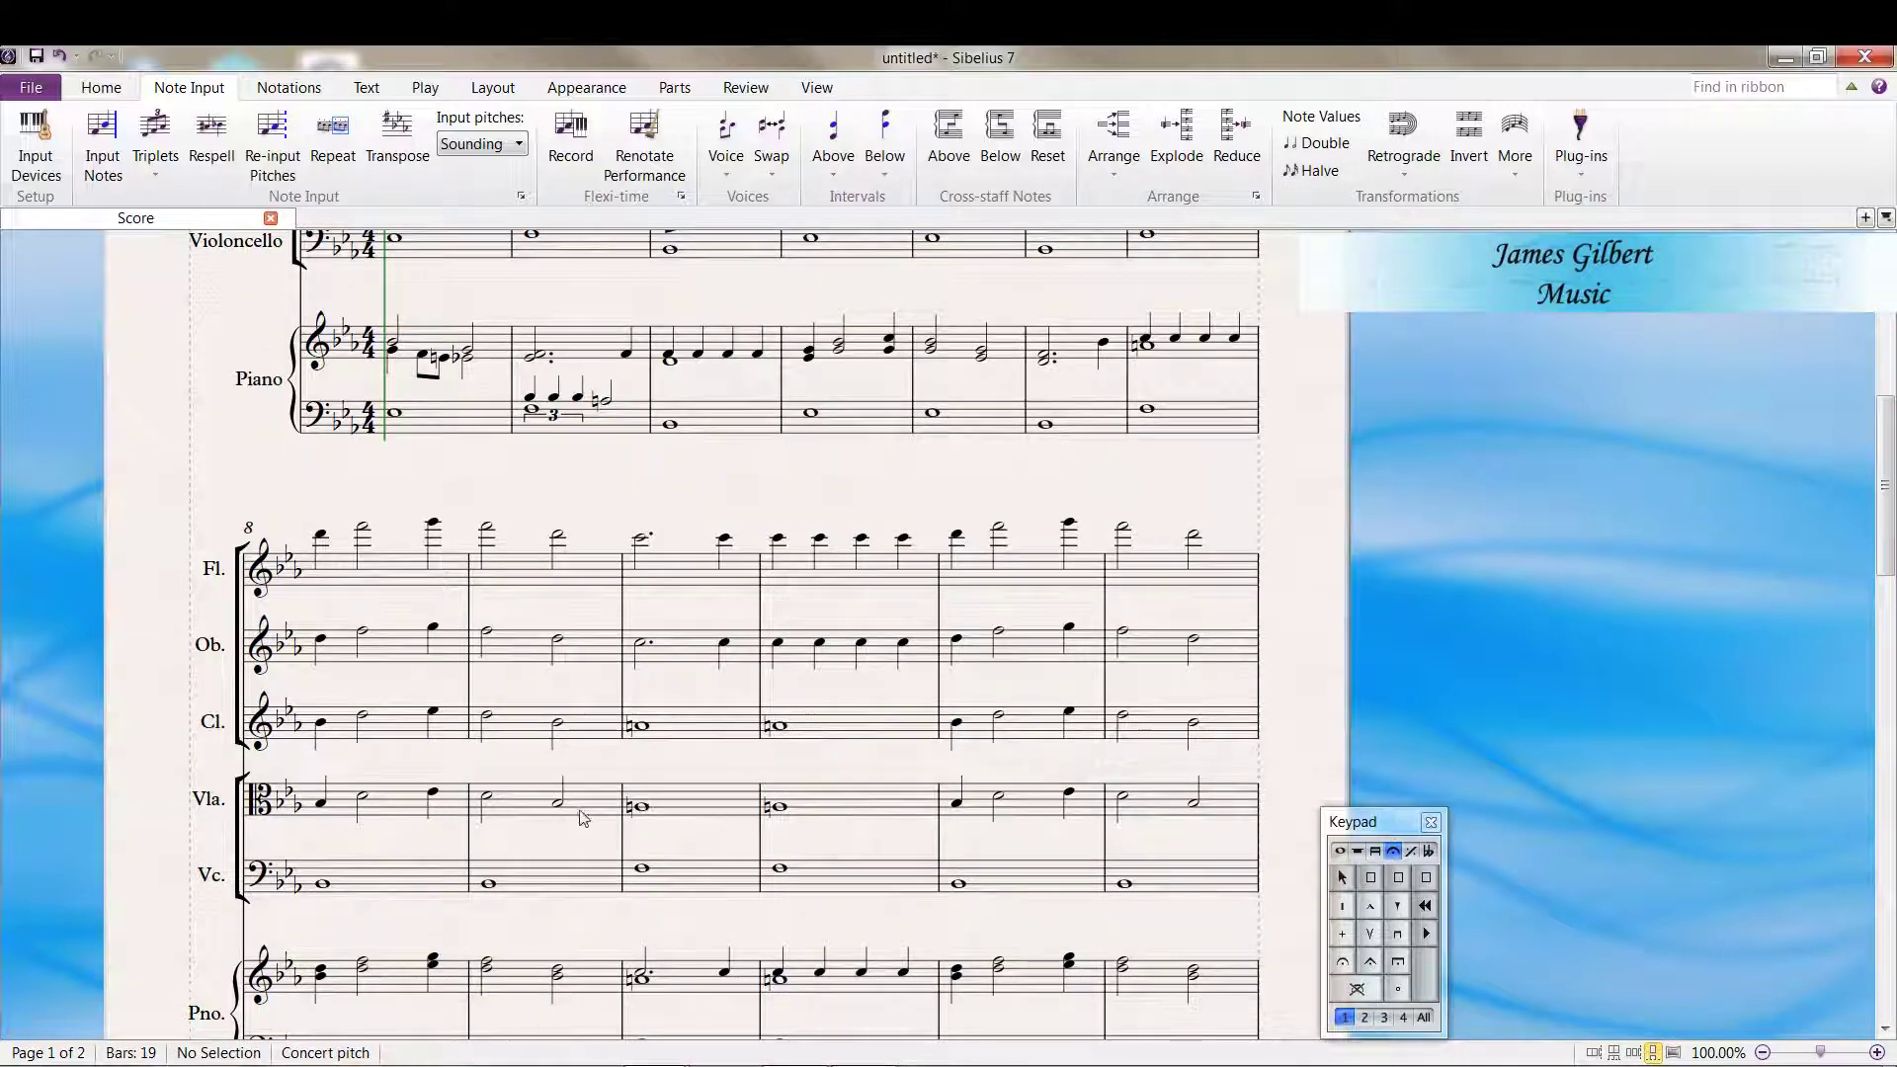
click(323, 806)
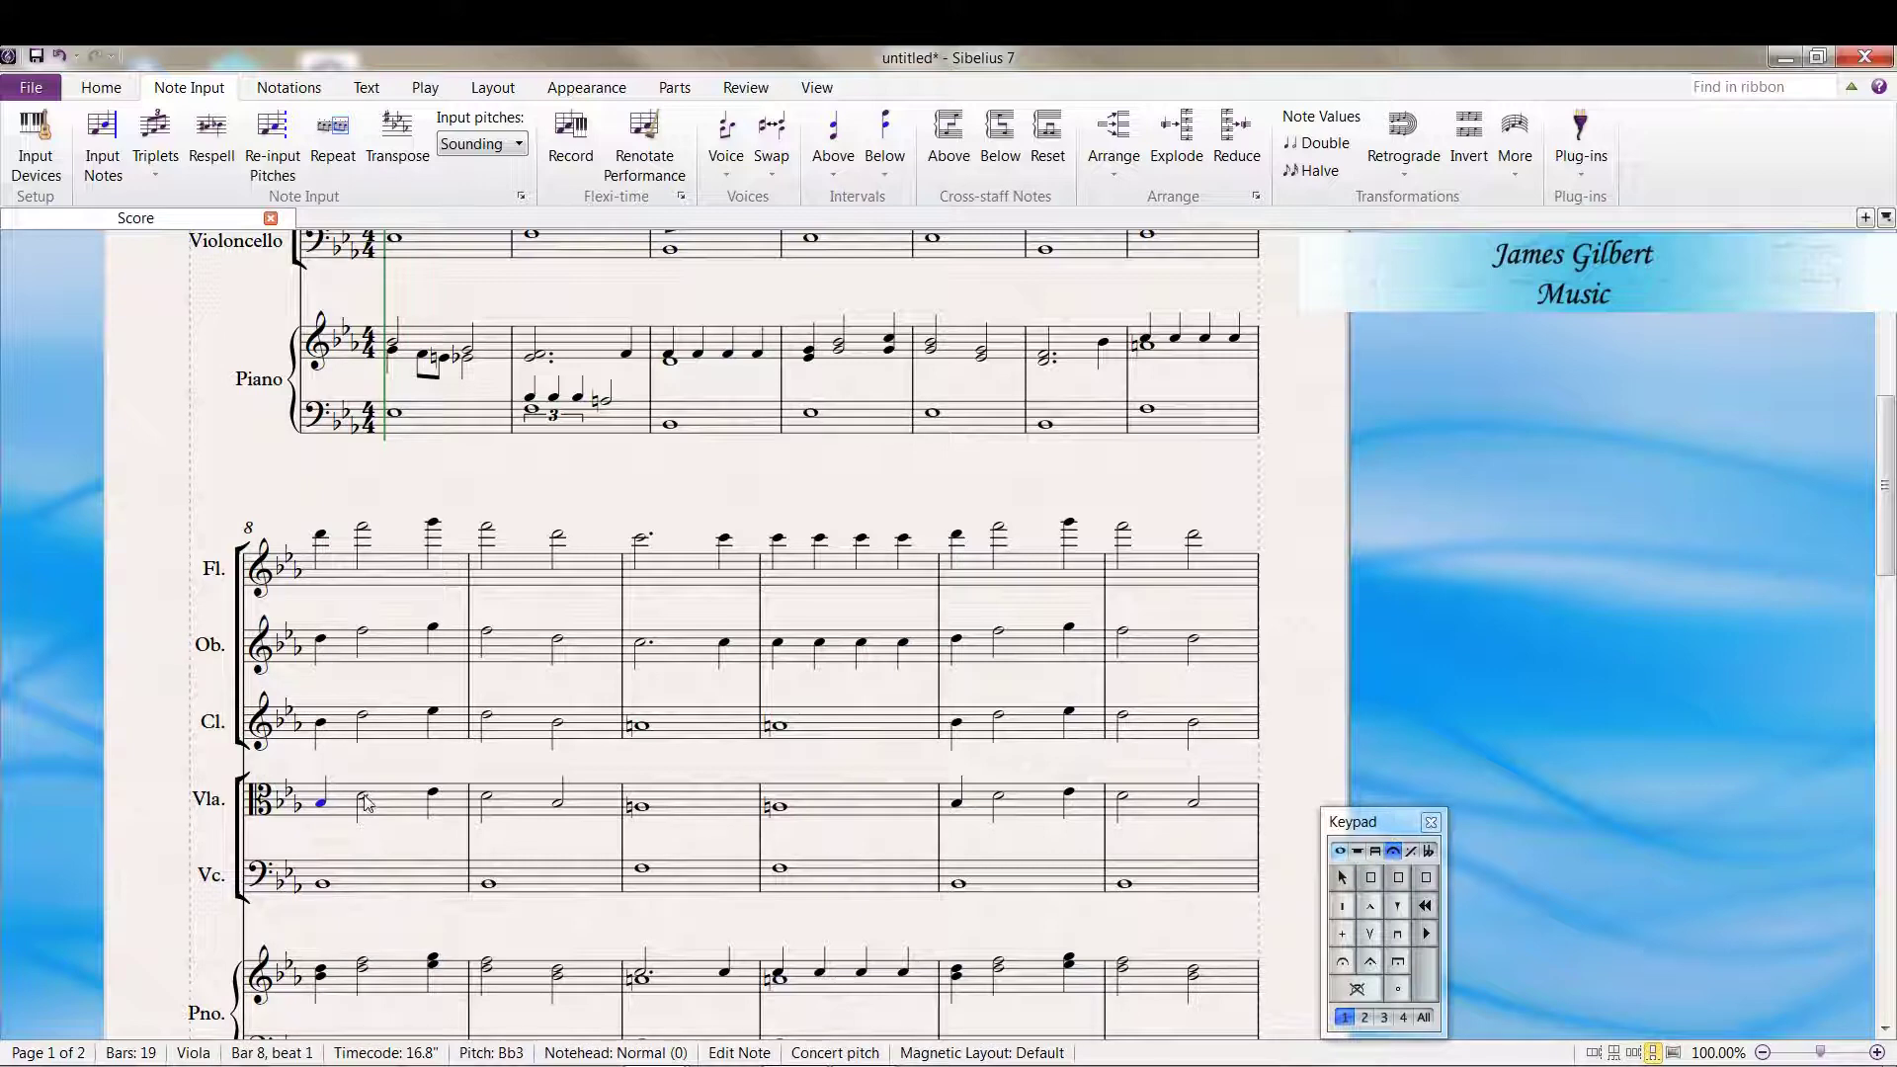
ctrl+click(363, 800)
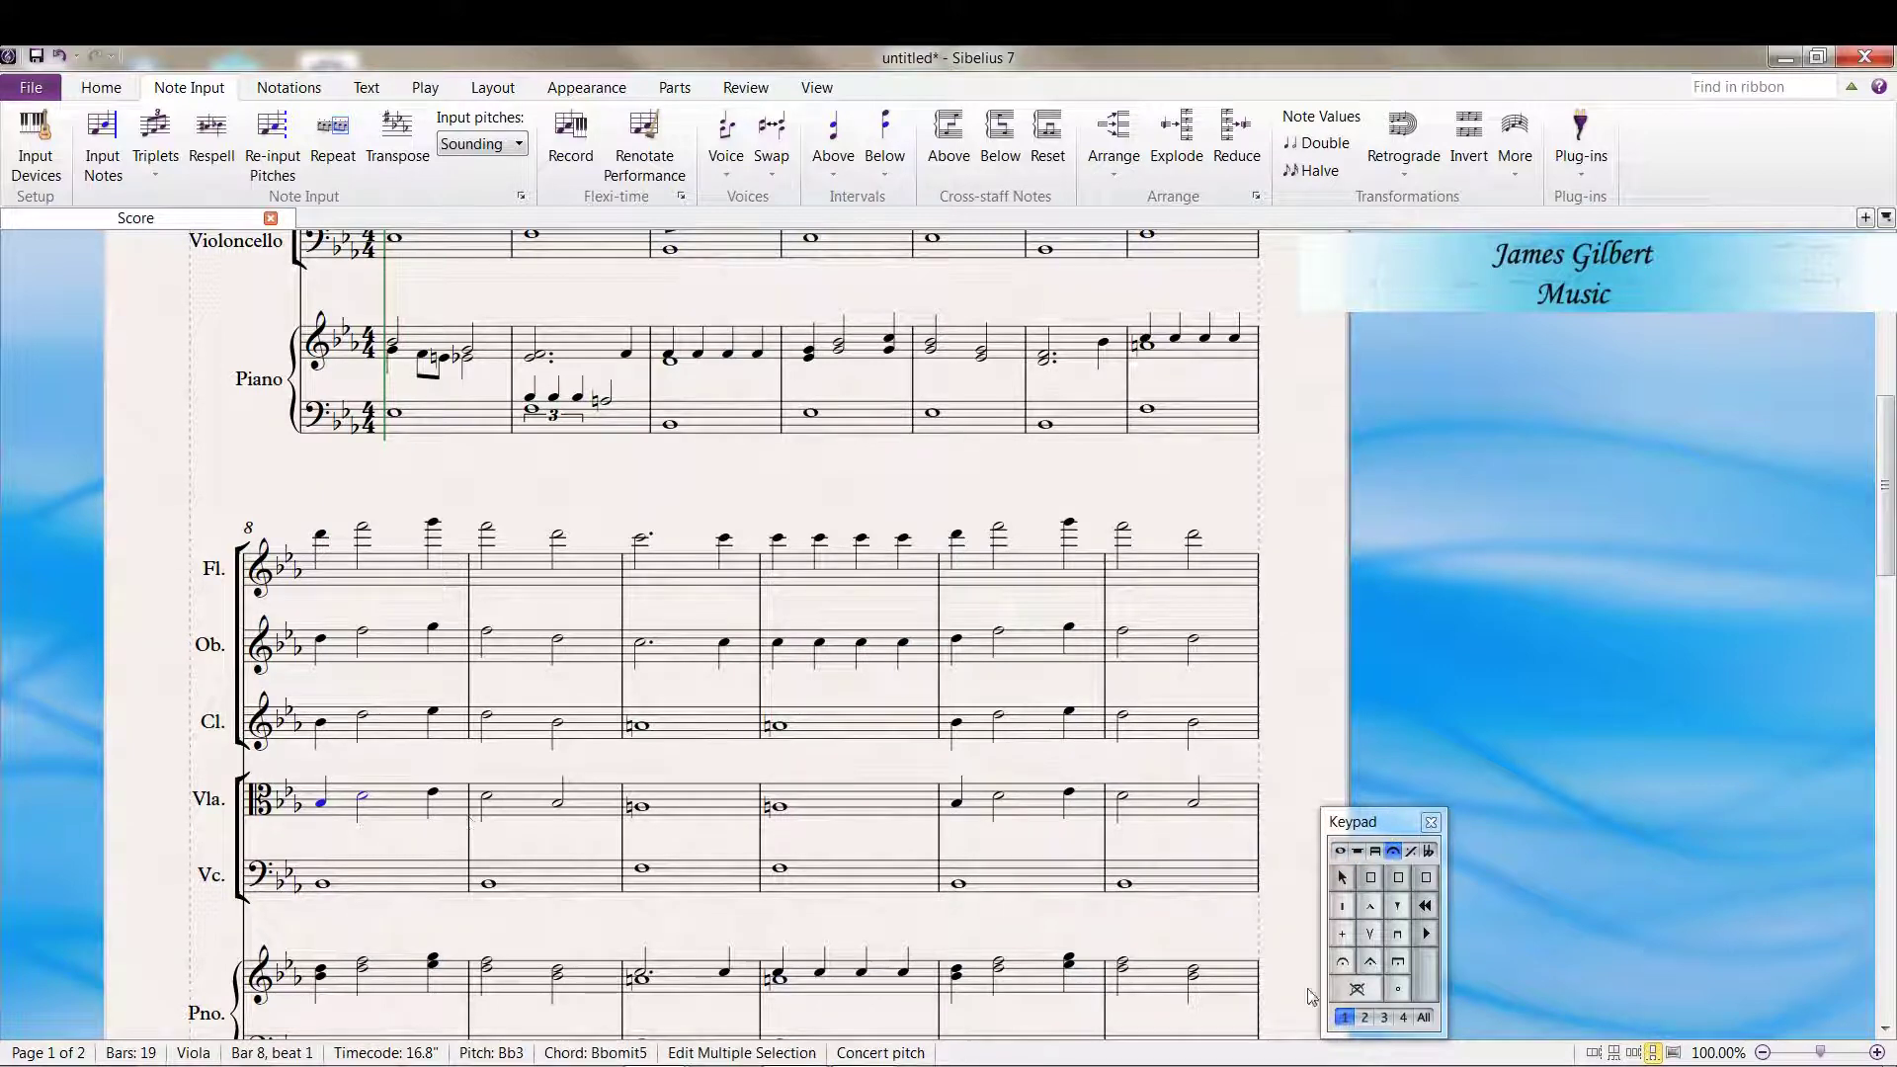
click(1397, 937)
- Add up-bow marks to both viola half notes in bar 9, and show the Keypad's accidentals layout
click(494, 801)
click(539, 805)
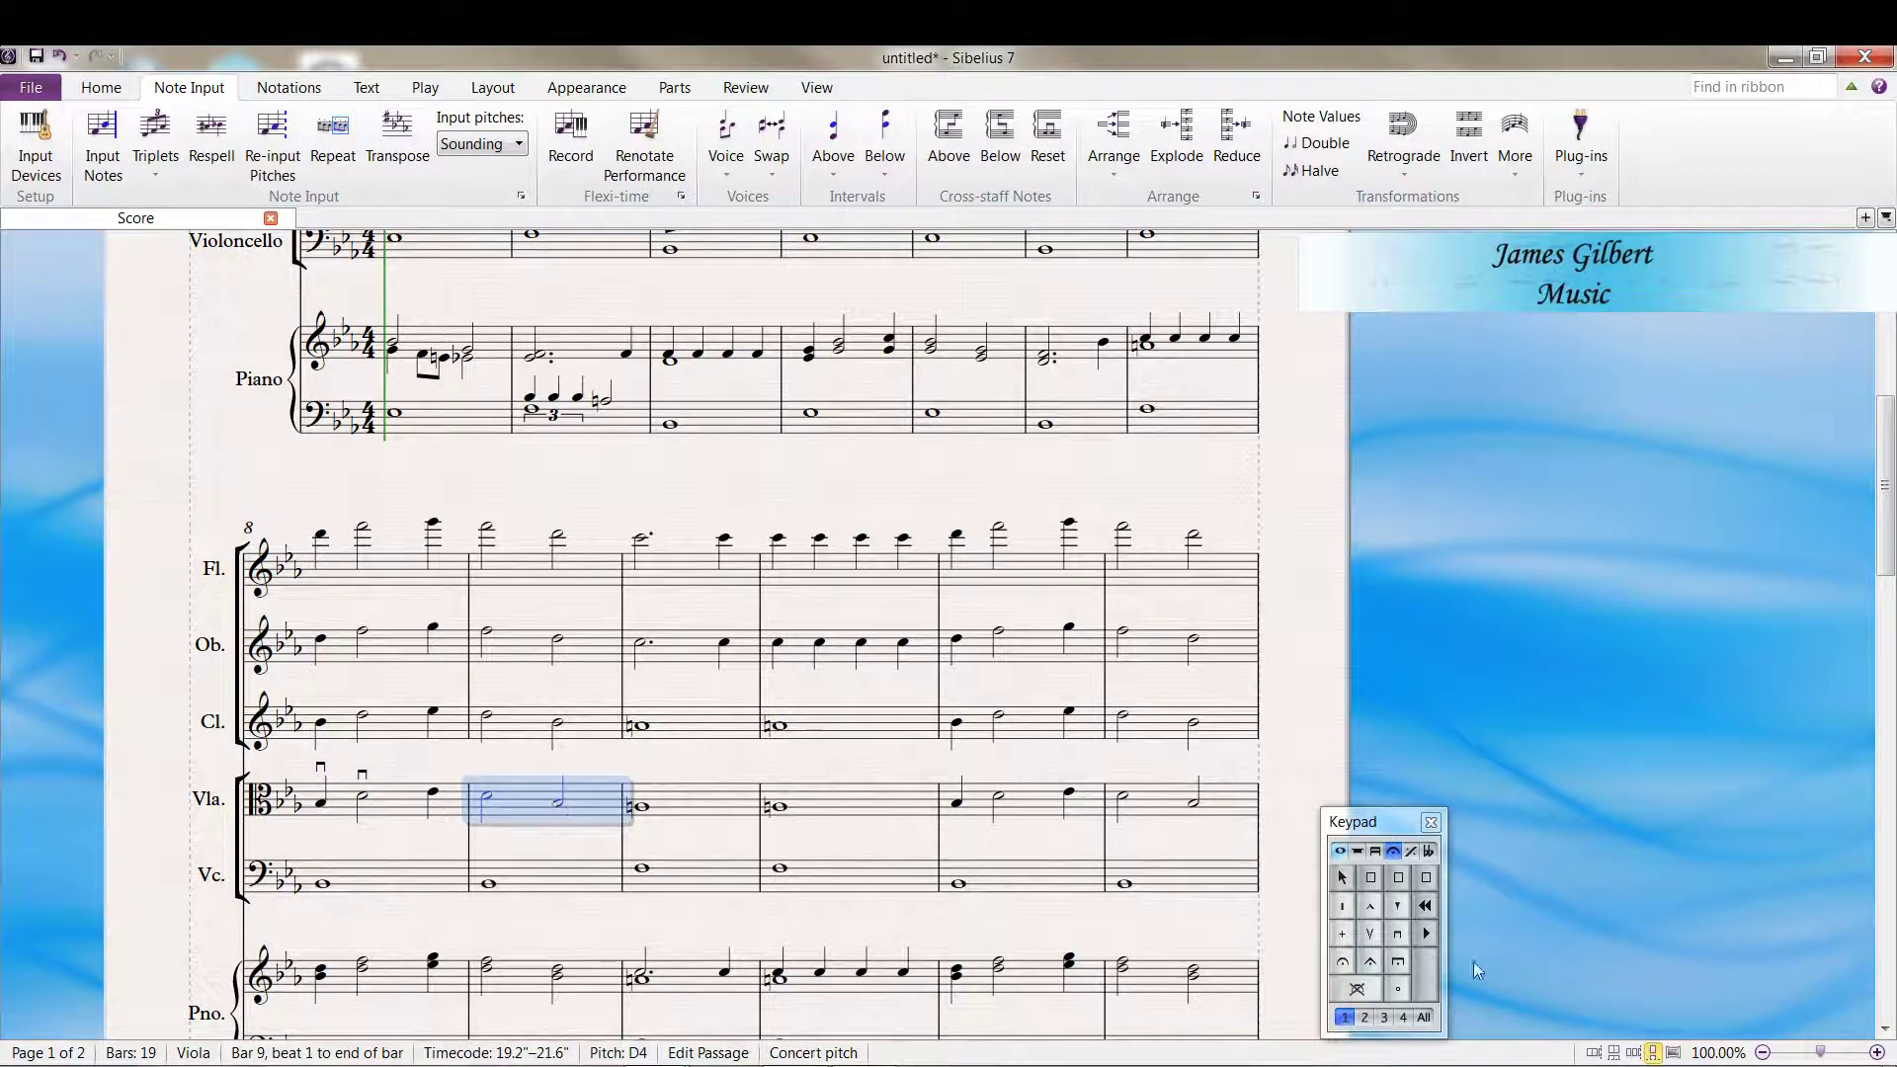
click(1371, 934)
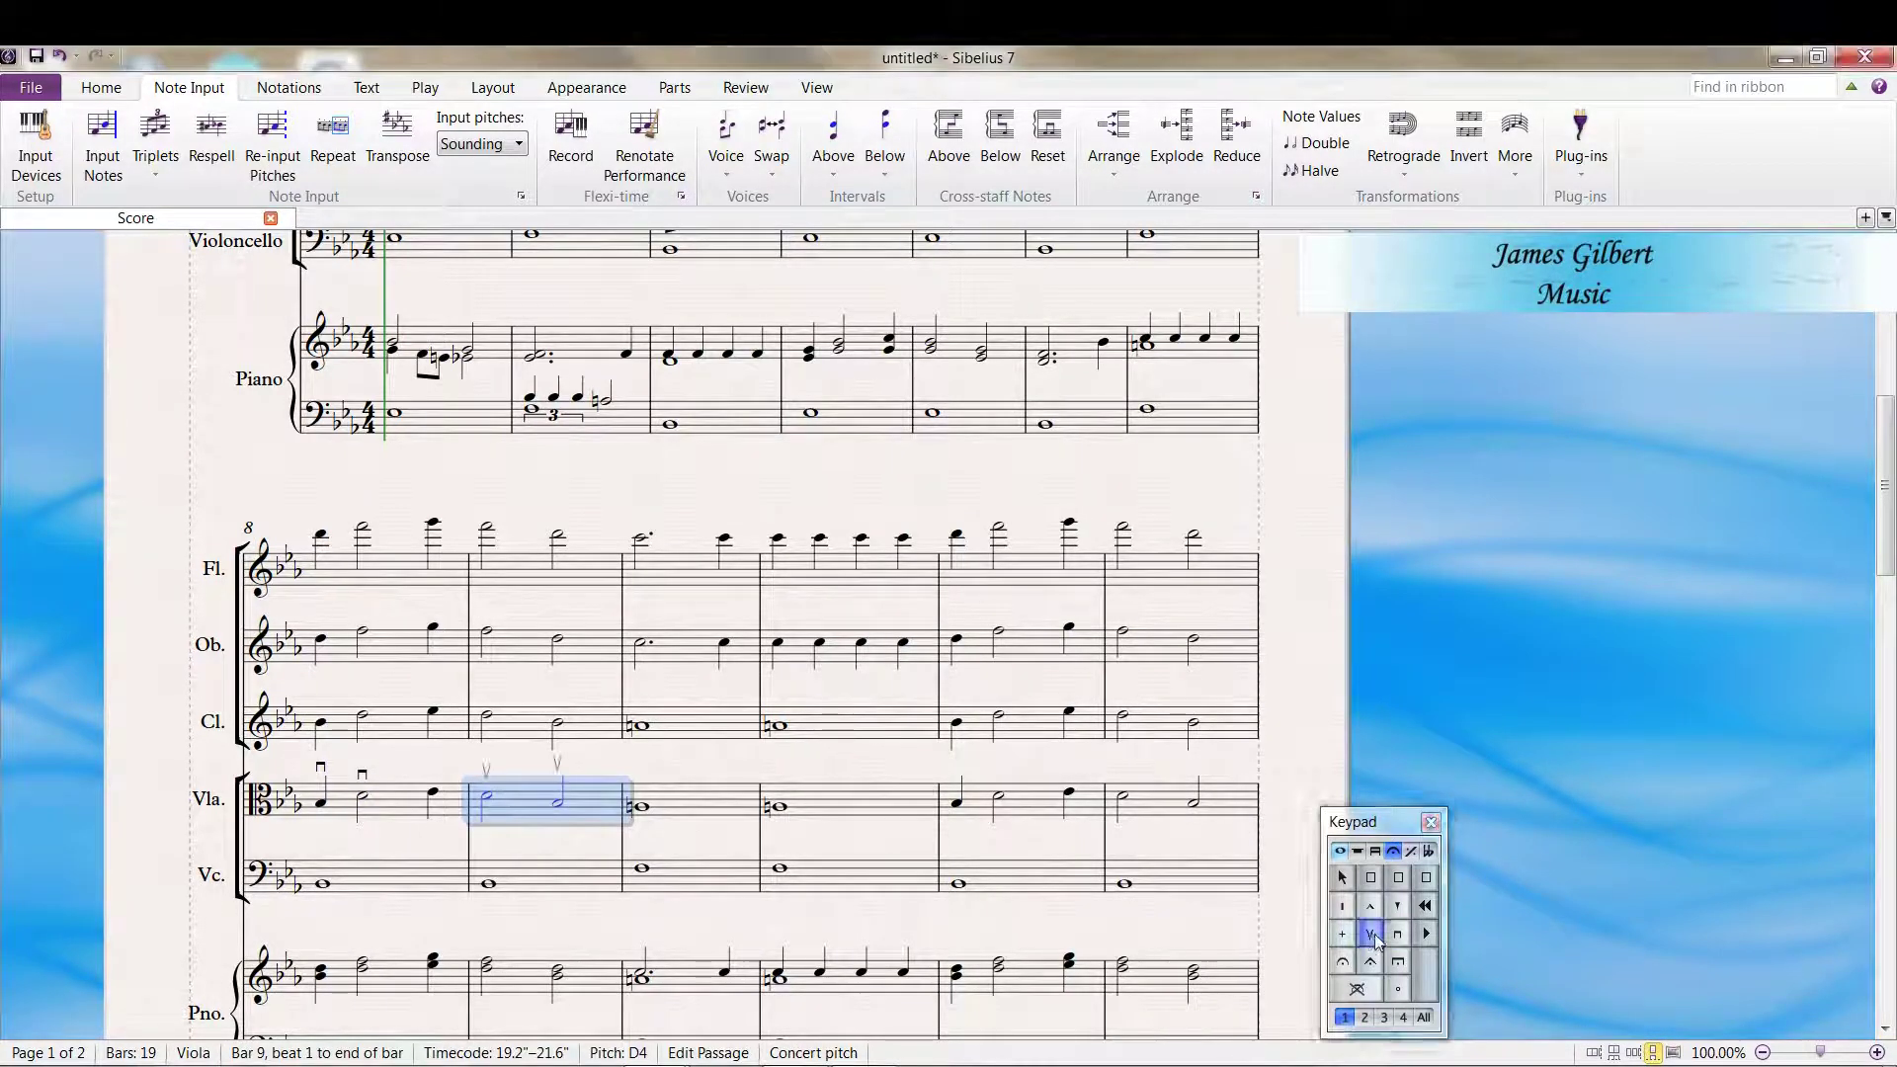
key(F11)
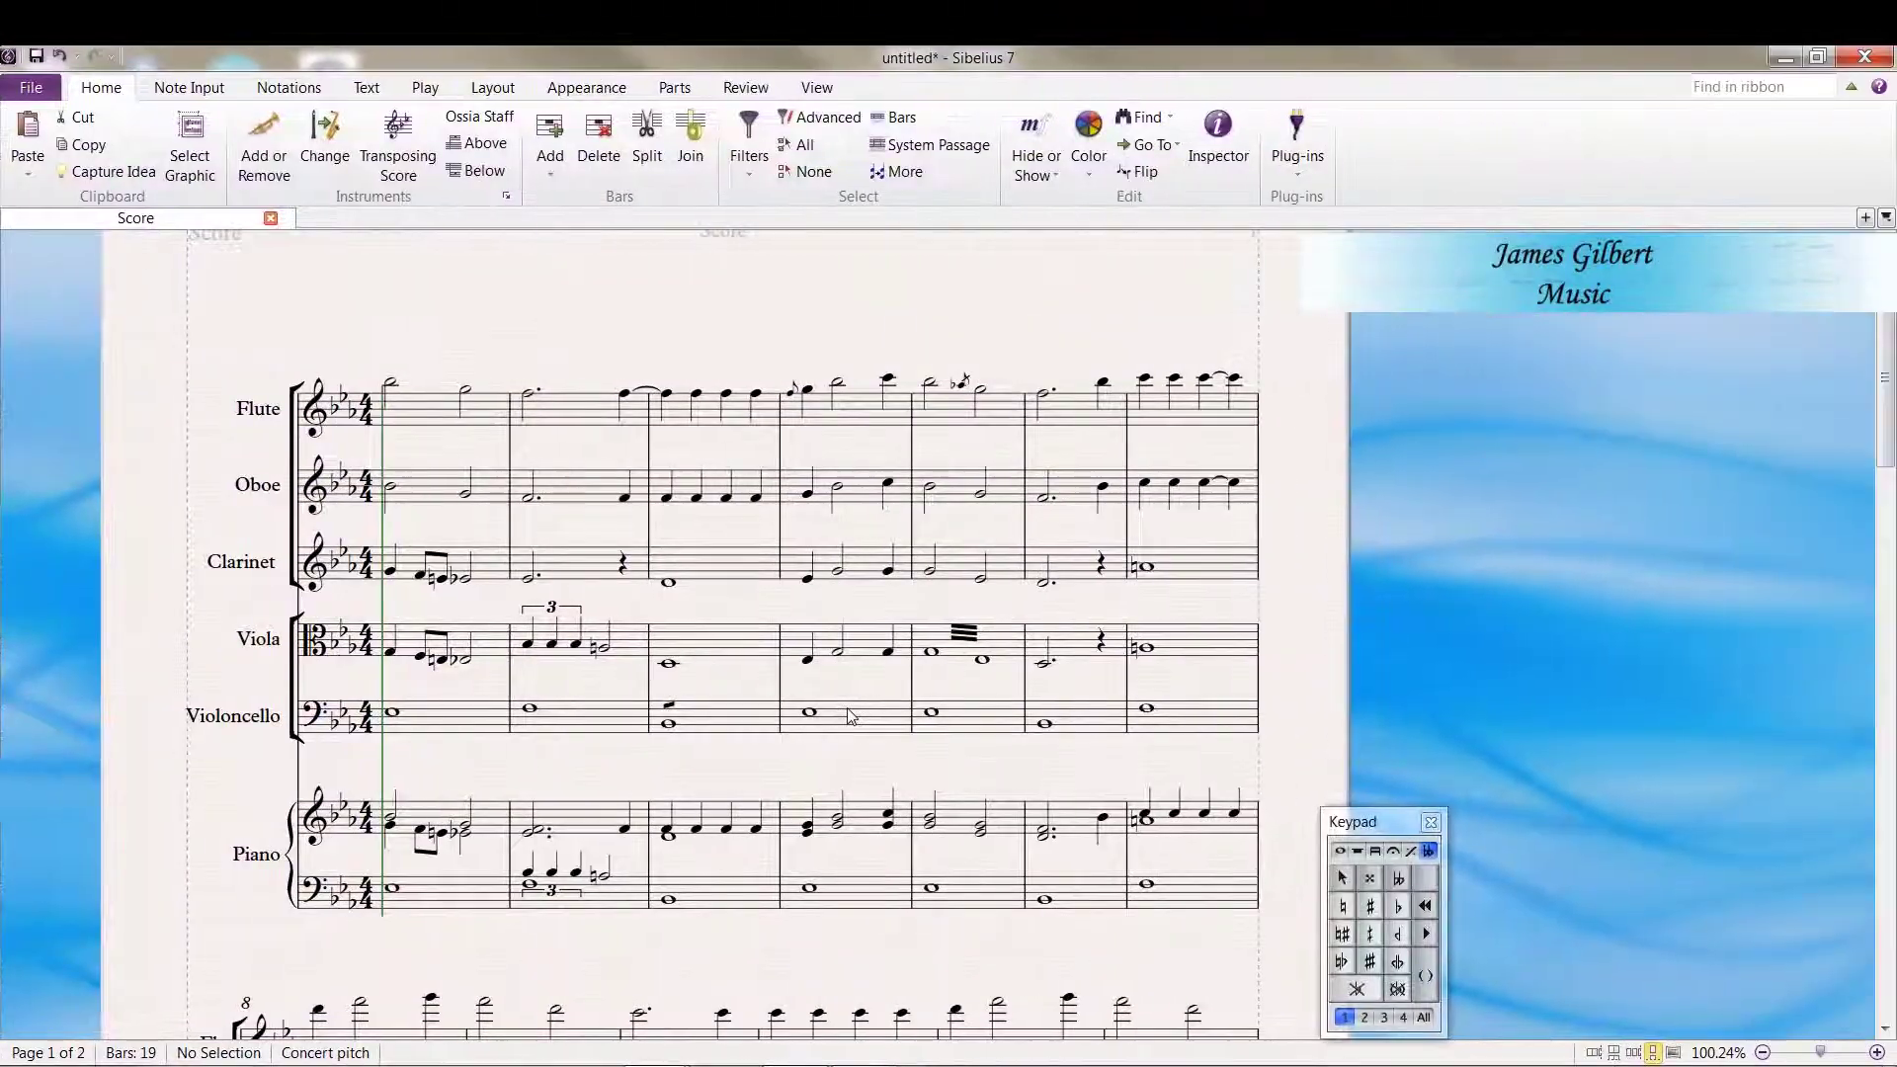
- Select the three notes of the viola's triplet in bar 2 and open the Inspector for them
scroll(1333, 716, down, 15)
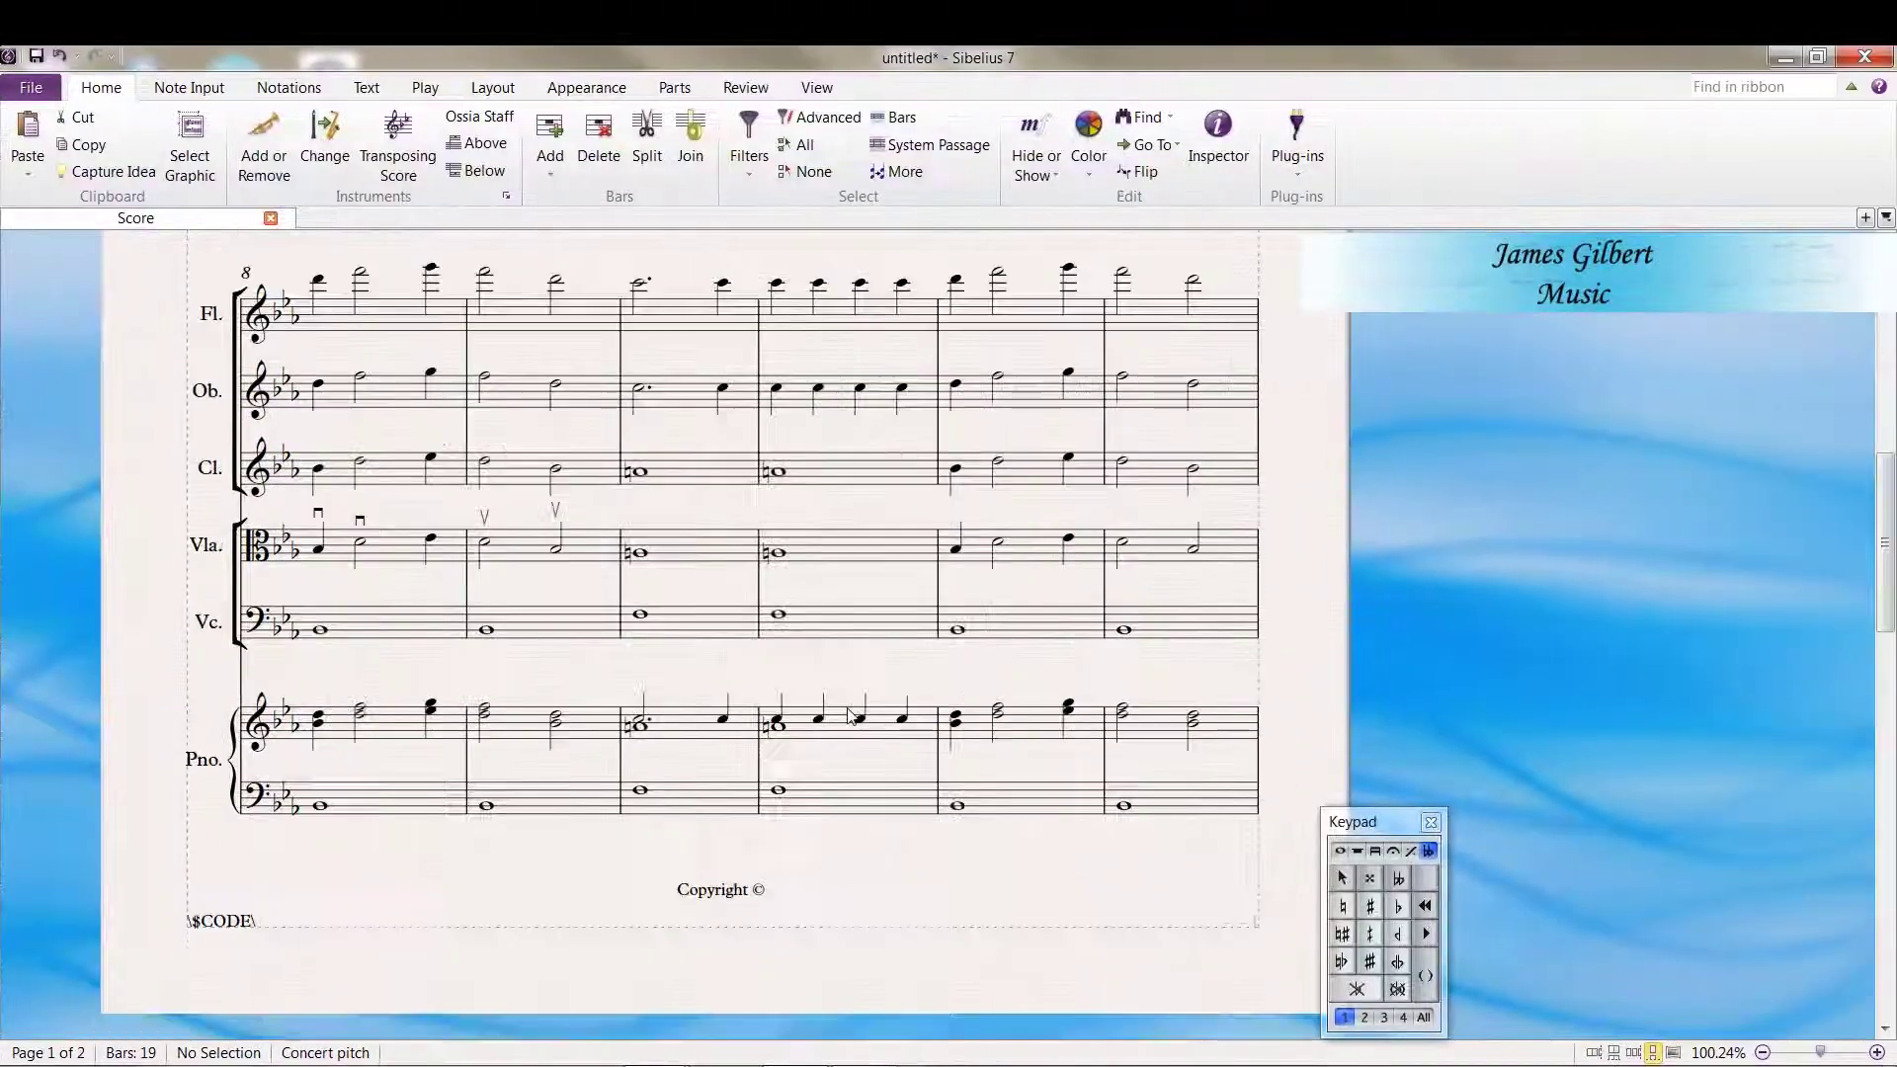
scroll(847, 715, up, 6)
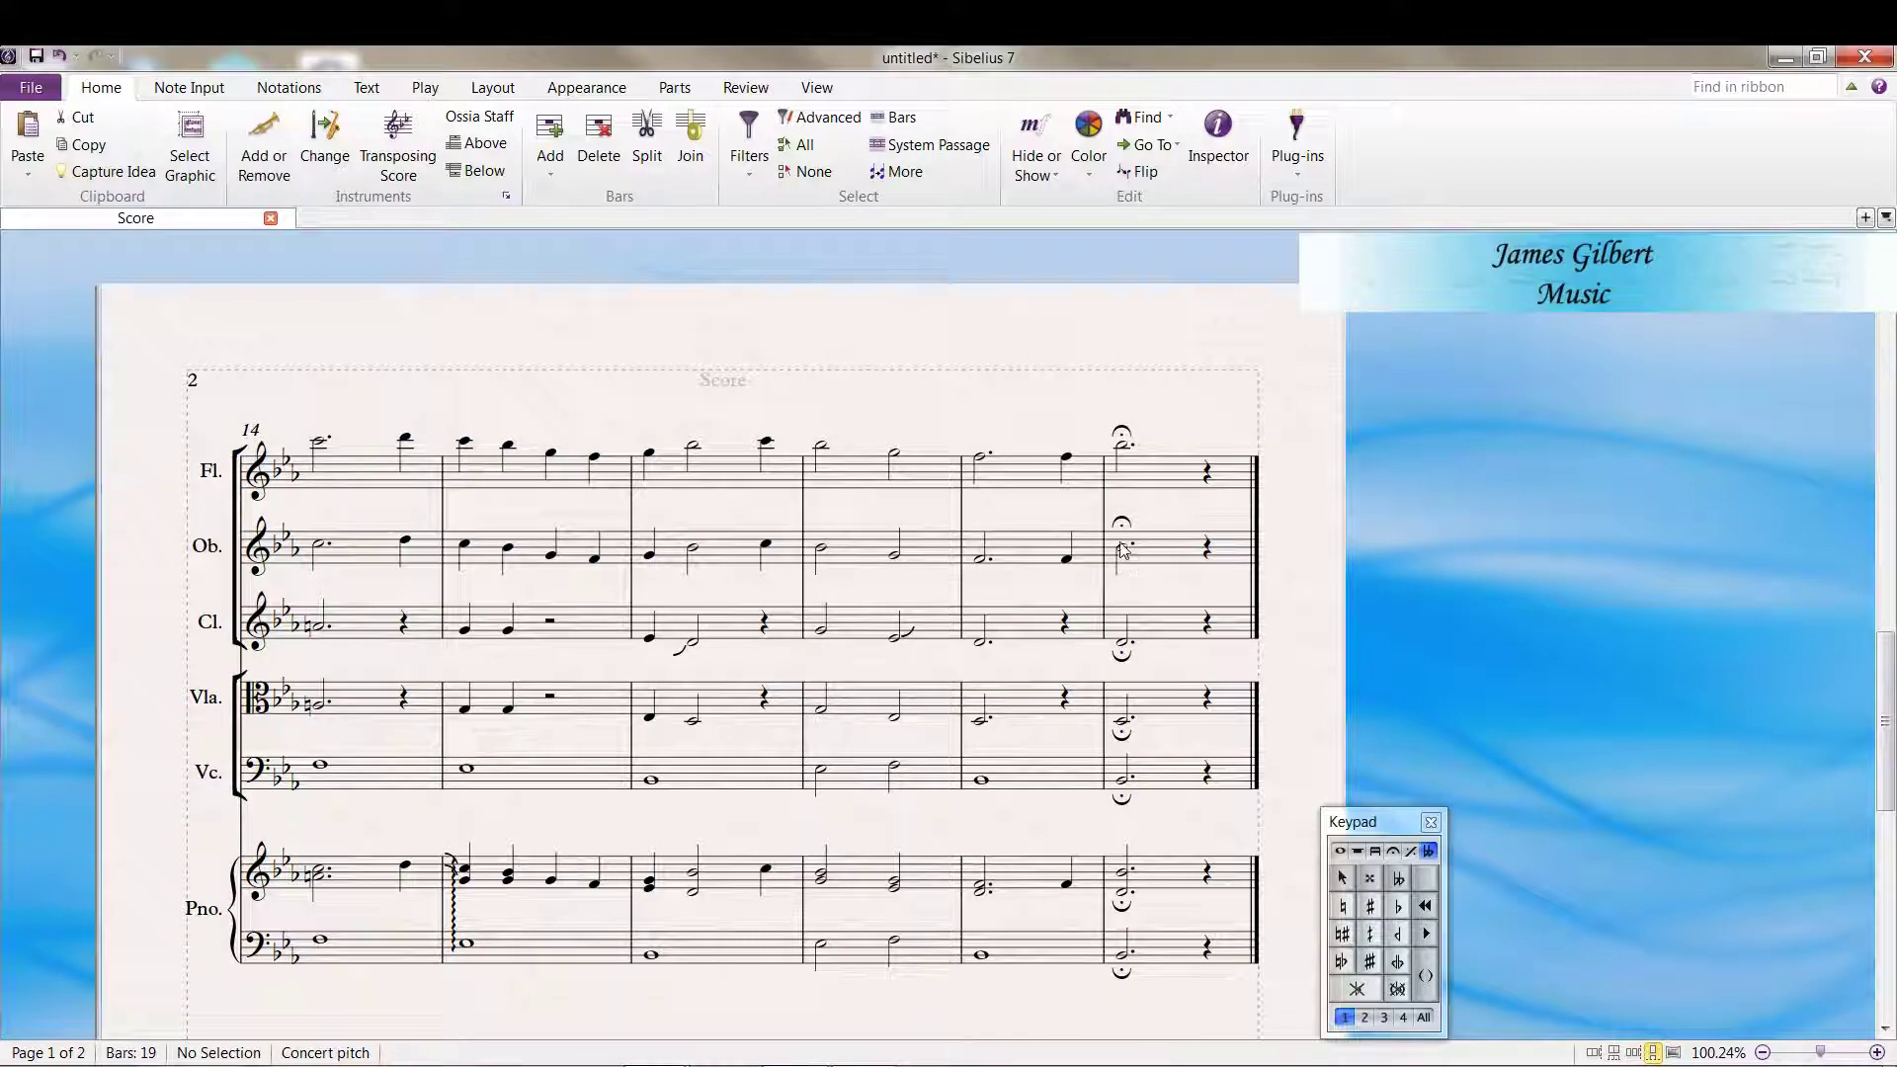
scroll(1122, 550, left, 3)
key(ctrl+Home)
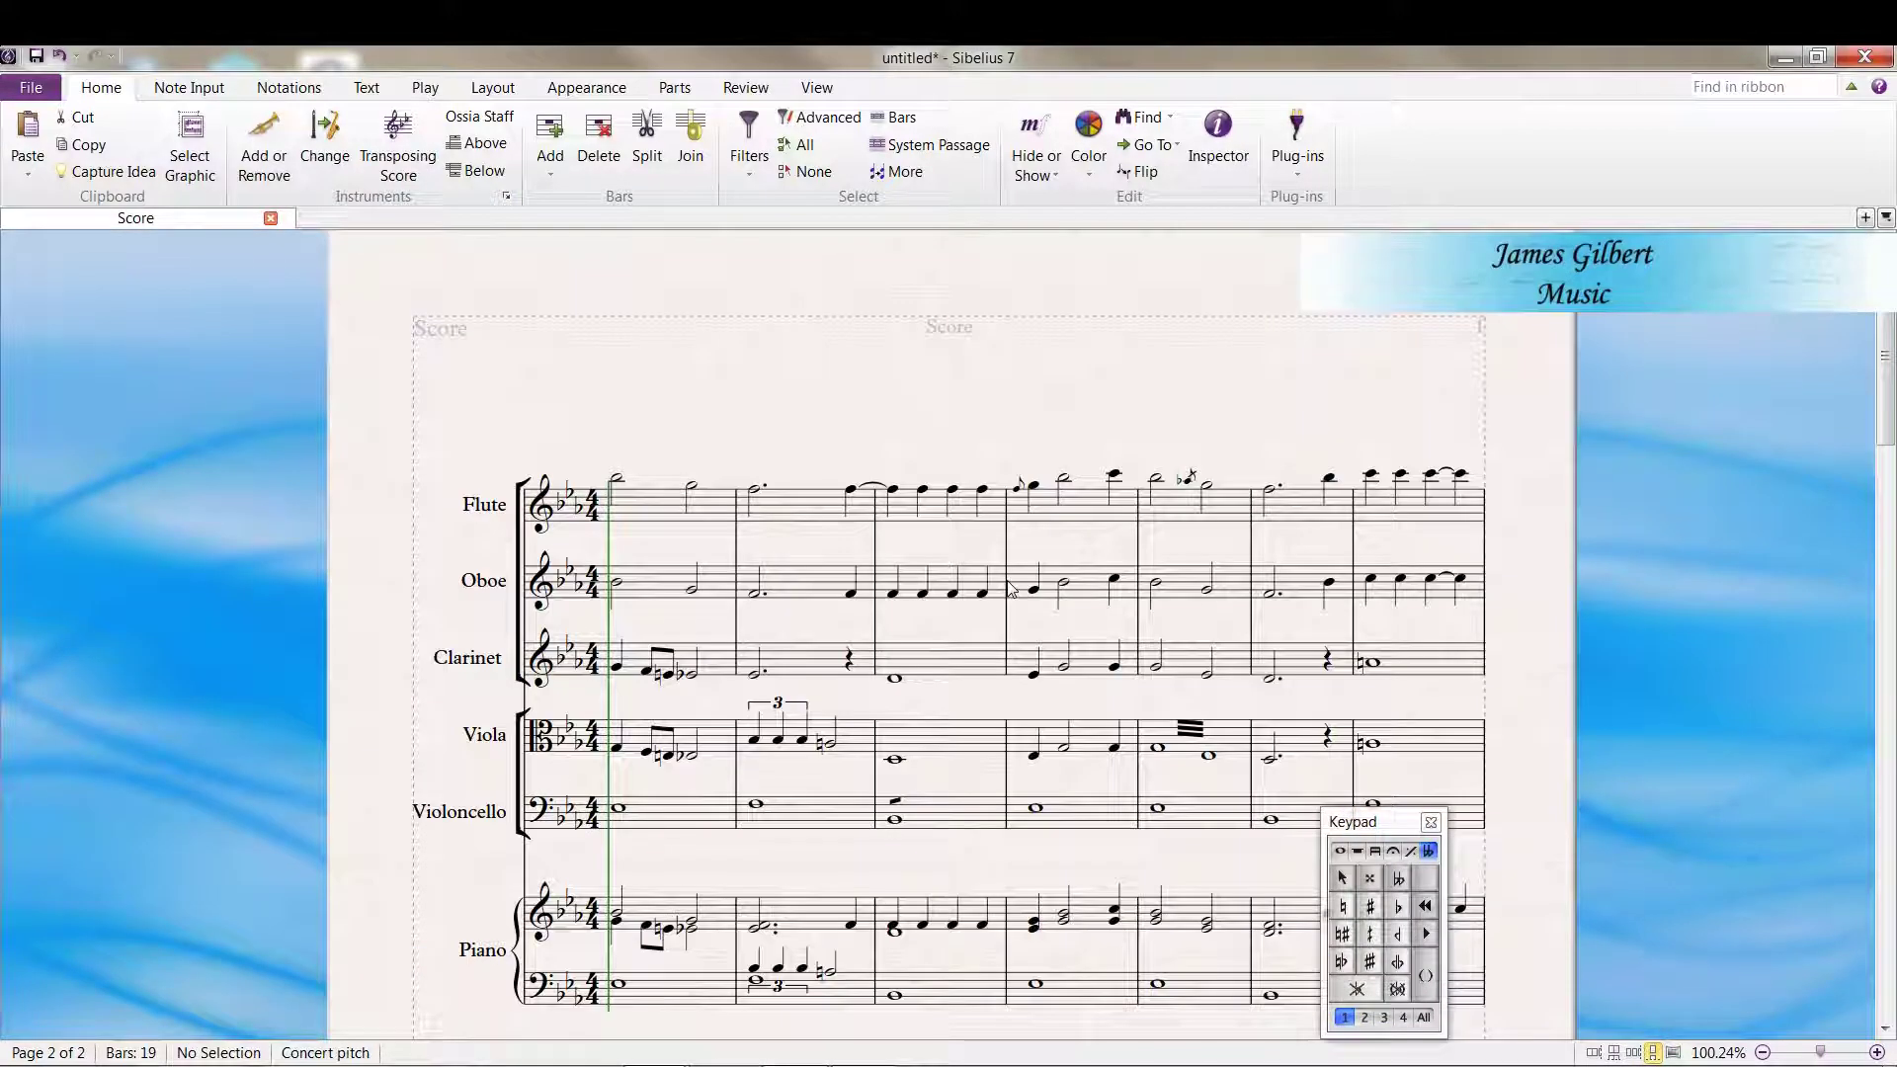
scroll(785, 580, down, 2)
click(757, 559)
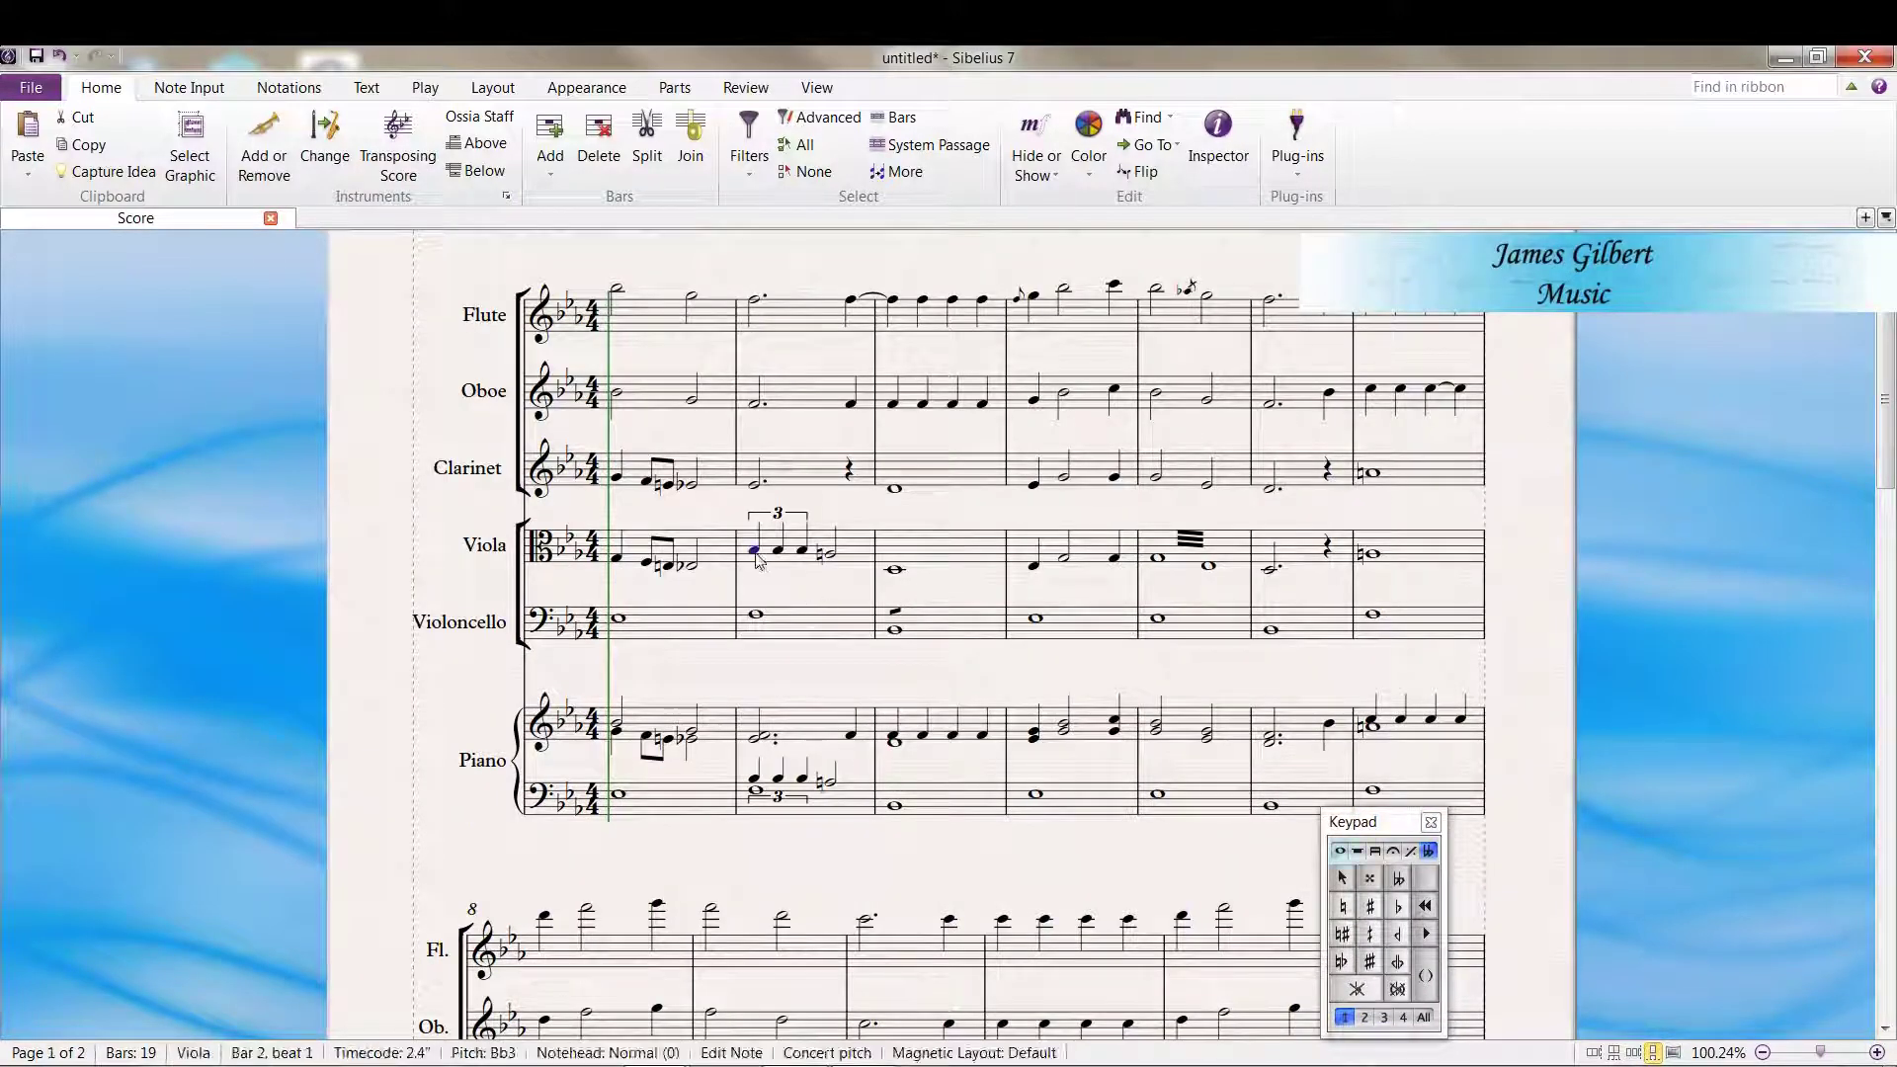
click(723, 529)
click(757, 559)
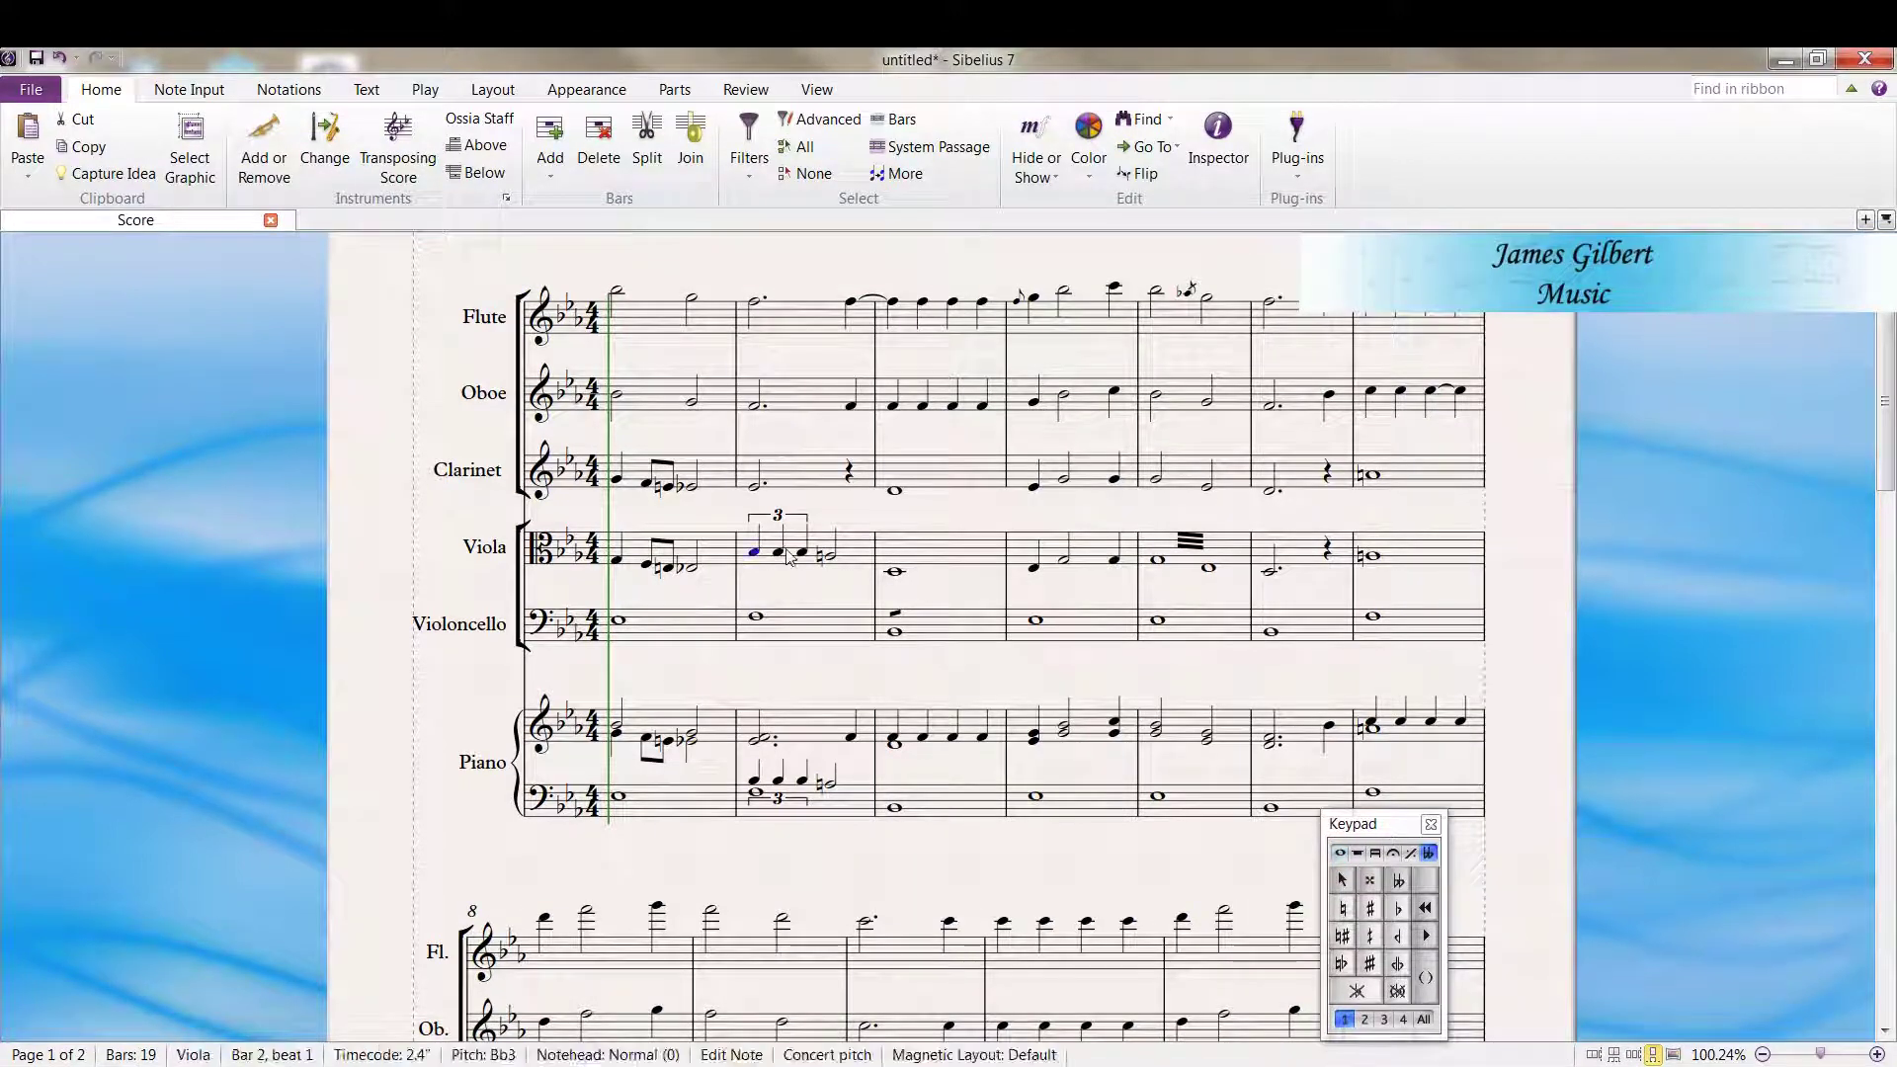
shift+click(802, 551)
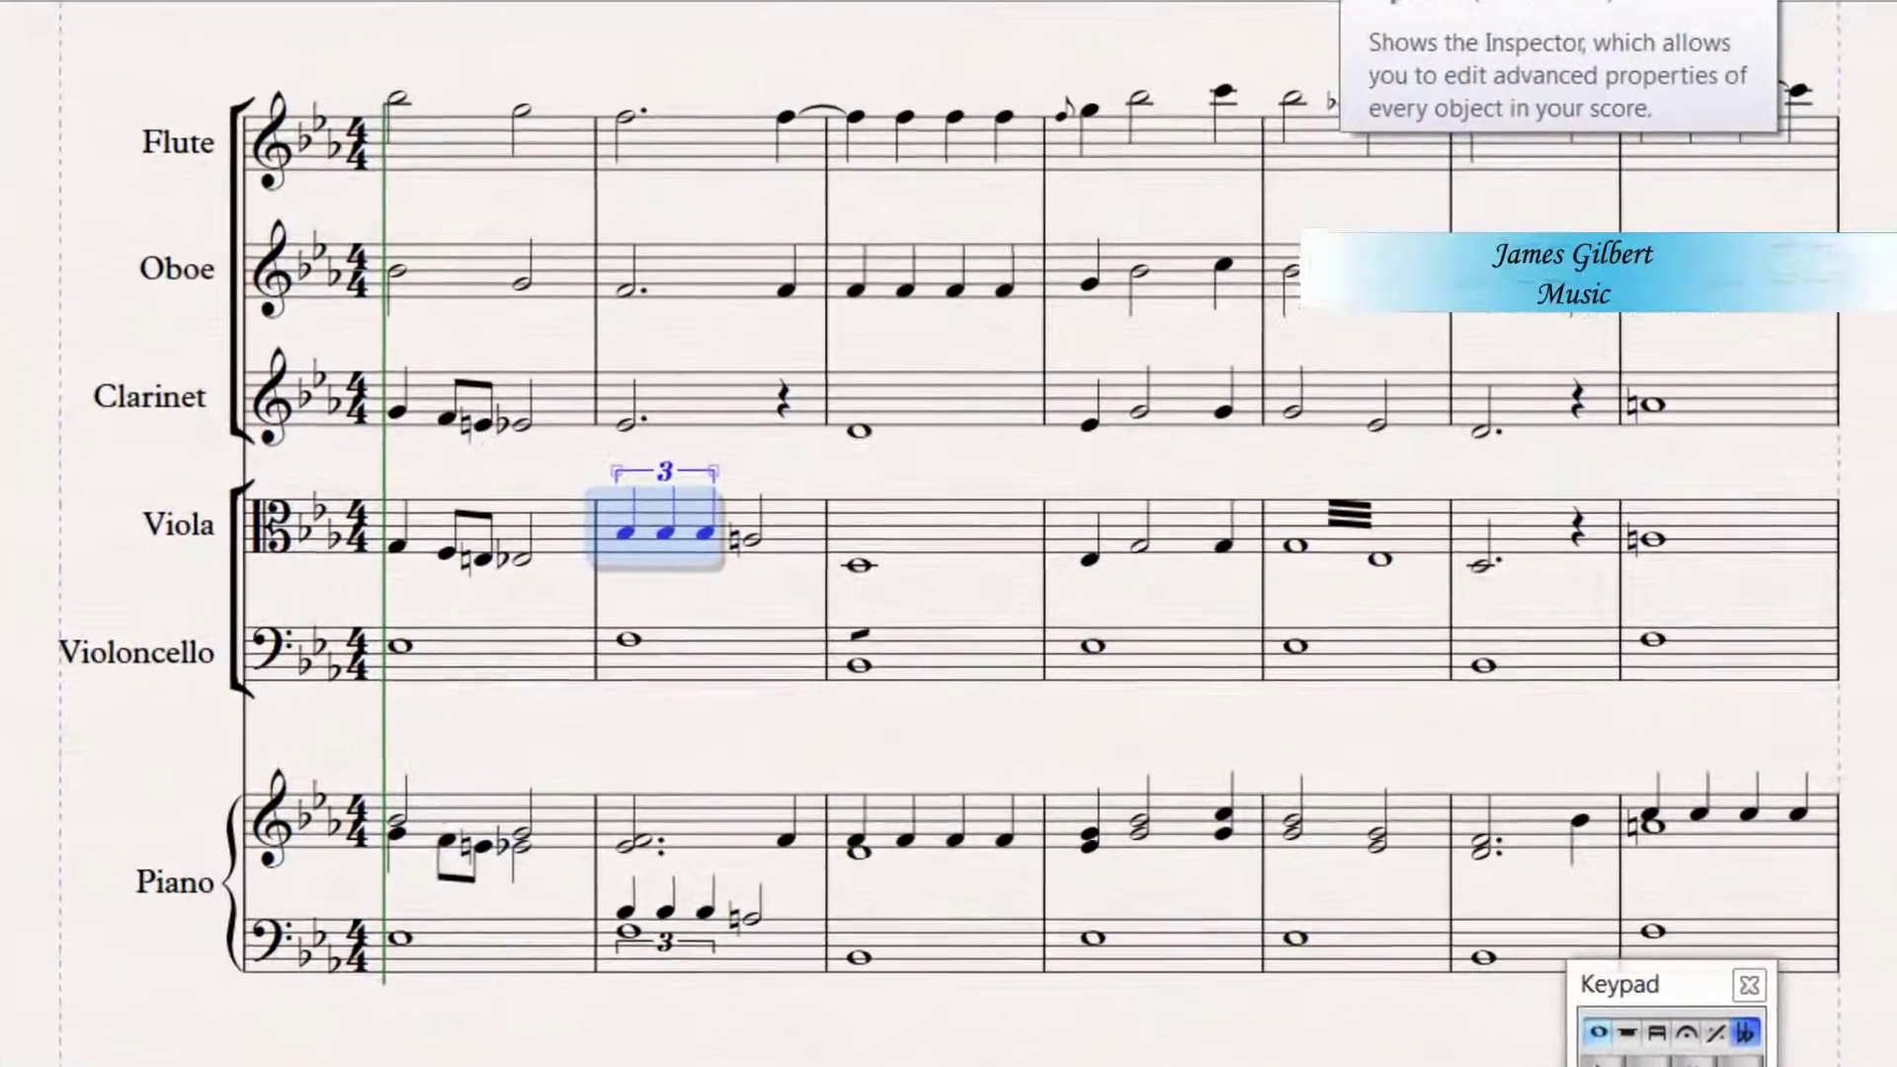
click(1354, 5)
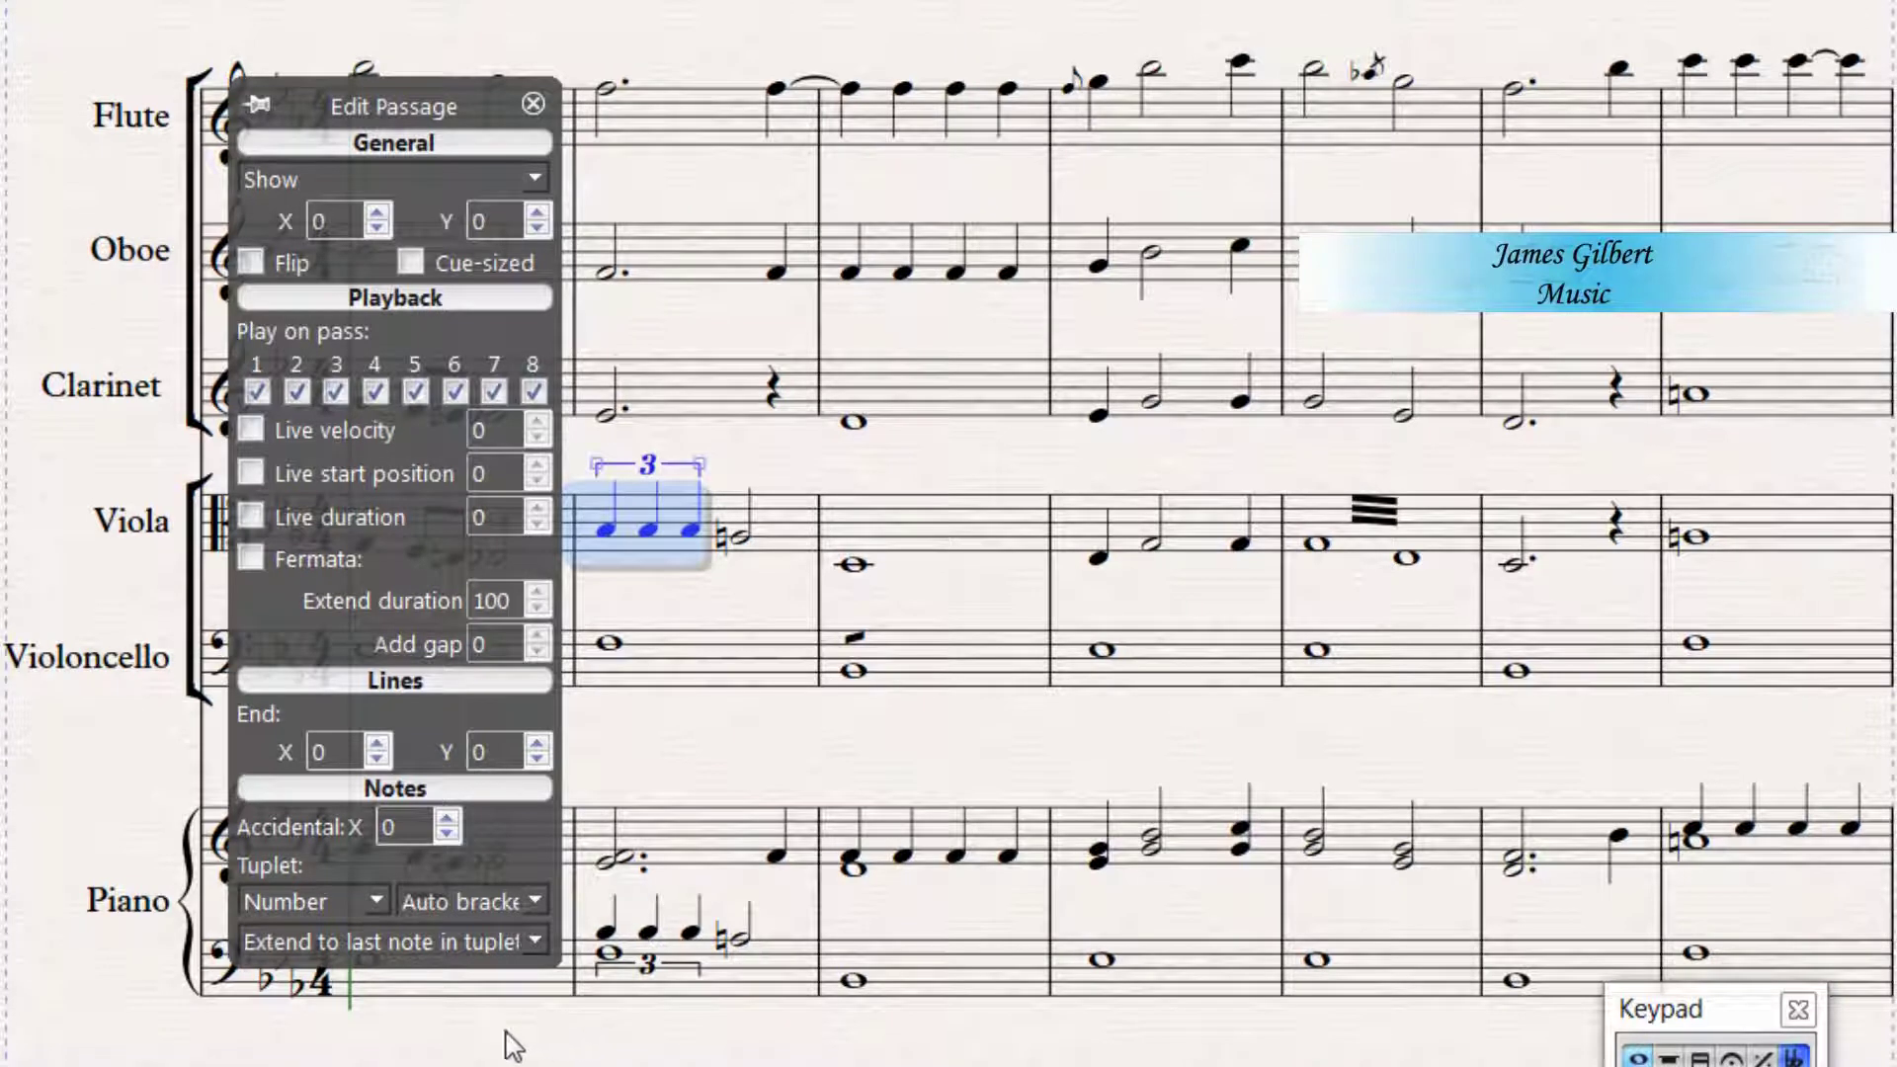
- Try the Ratio format and the Ratio + note format on the selected viola triplet in bar 2
click(369, 899)
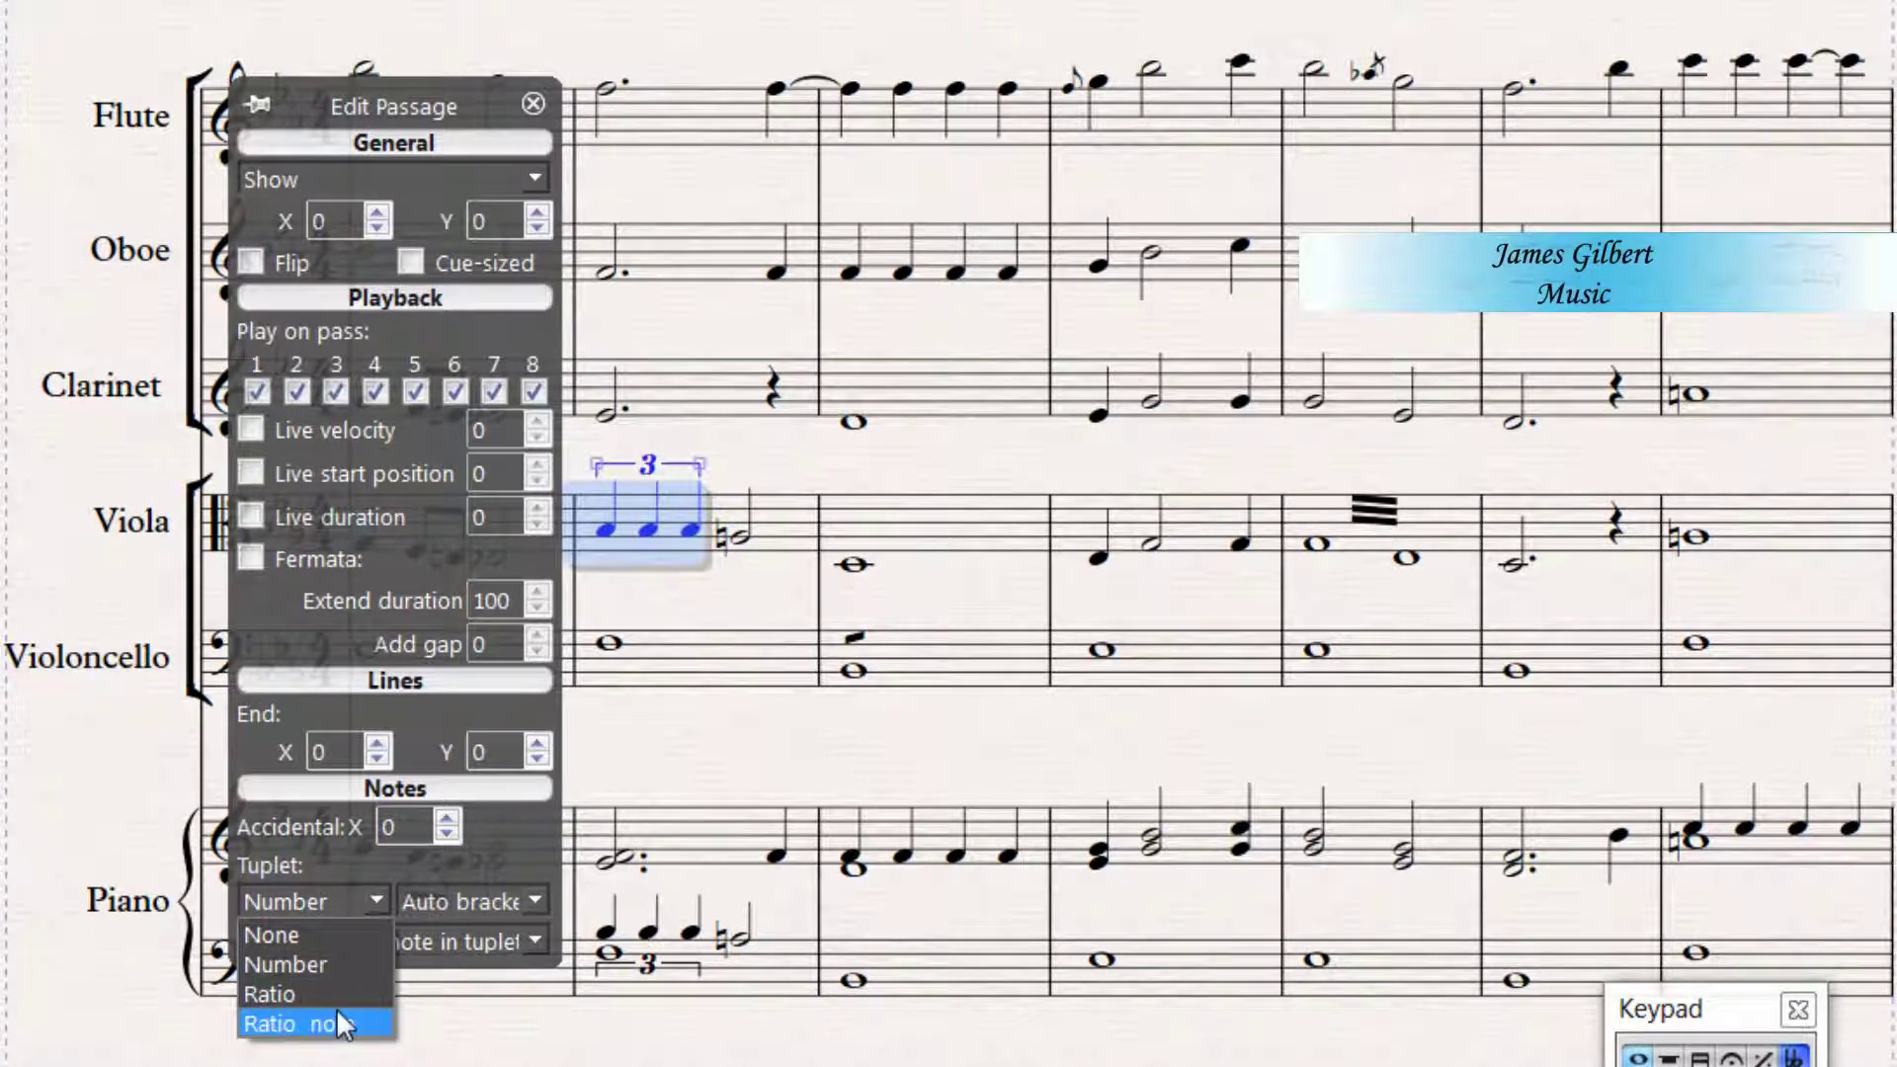
click(299, 991)
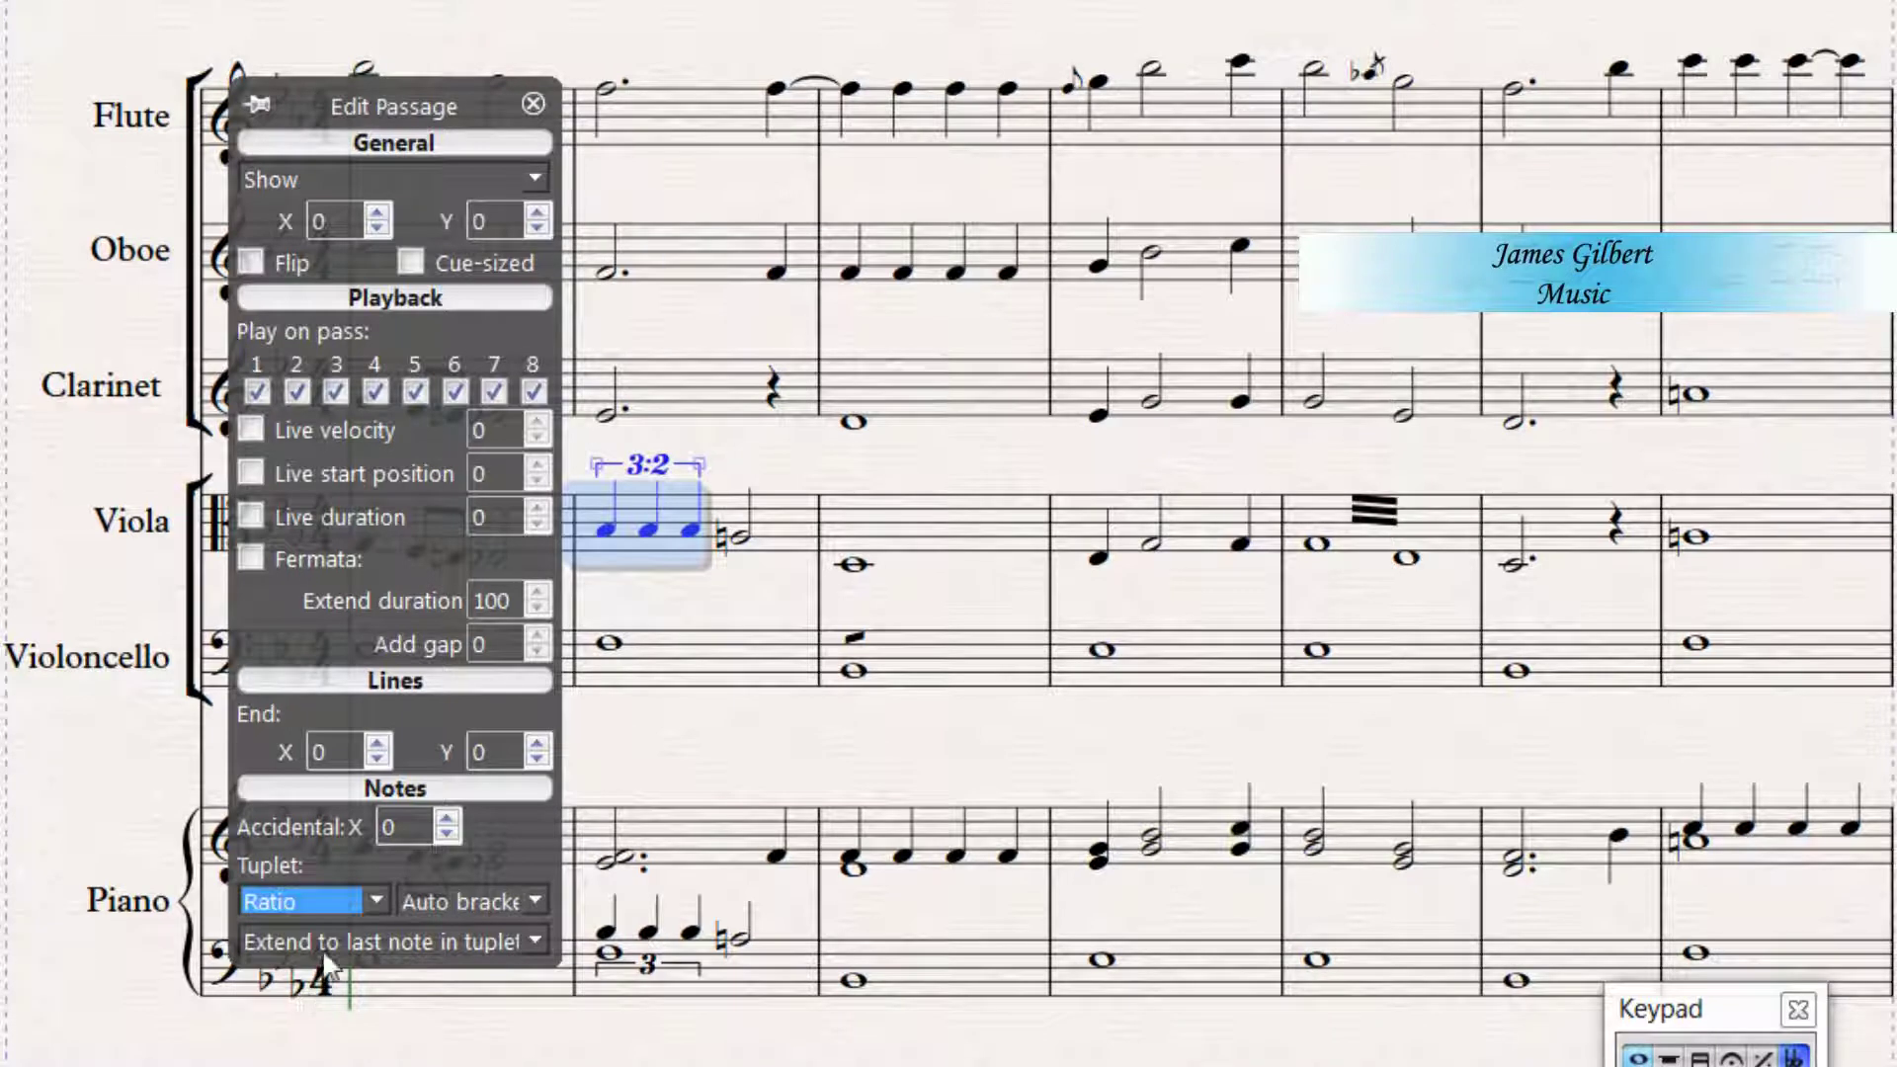
click(375, 904)
click(354, 1021)
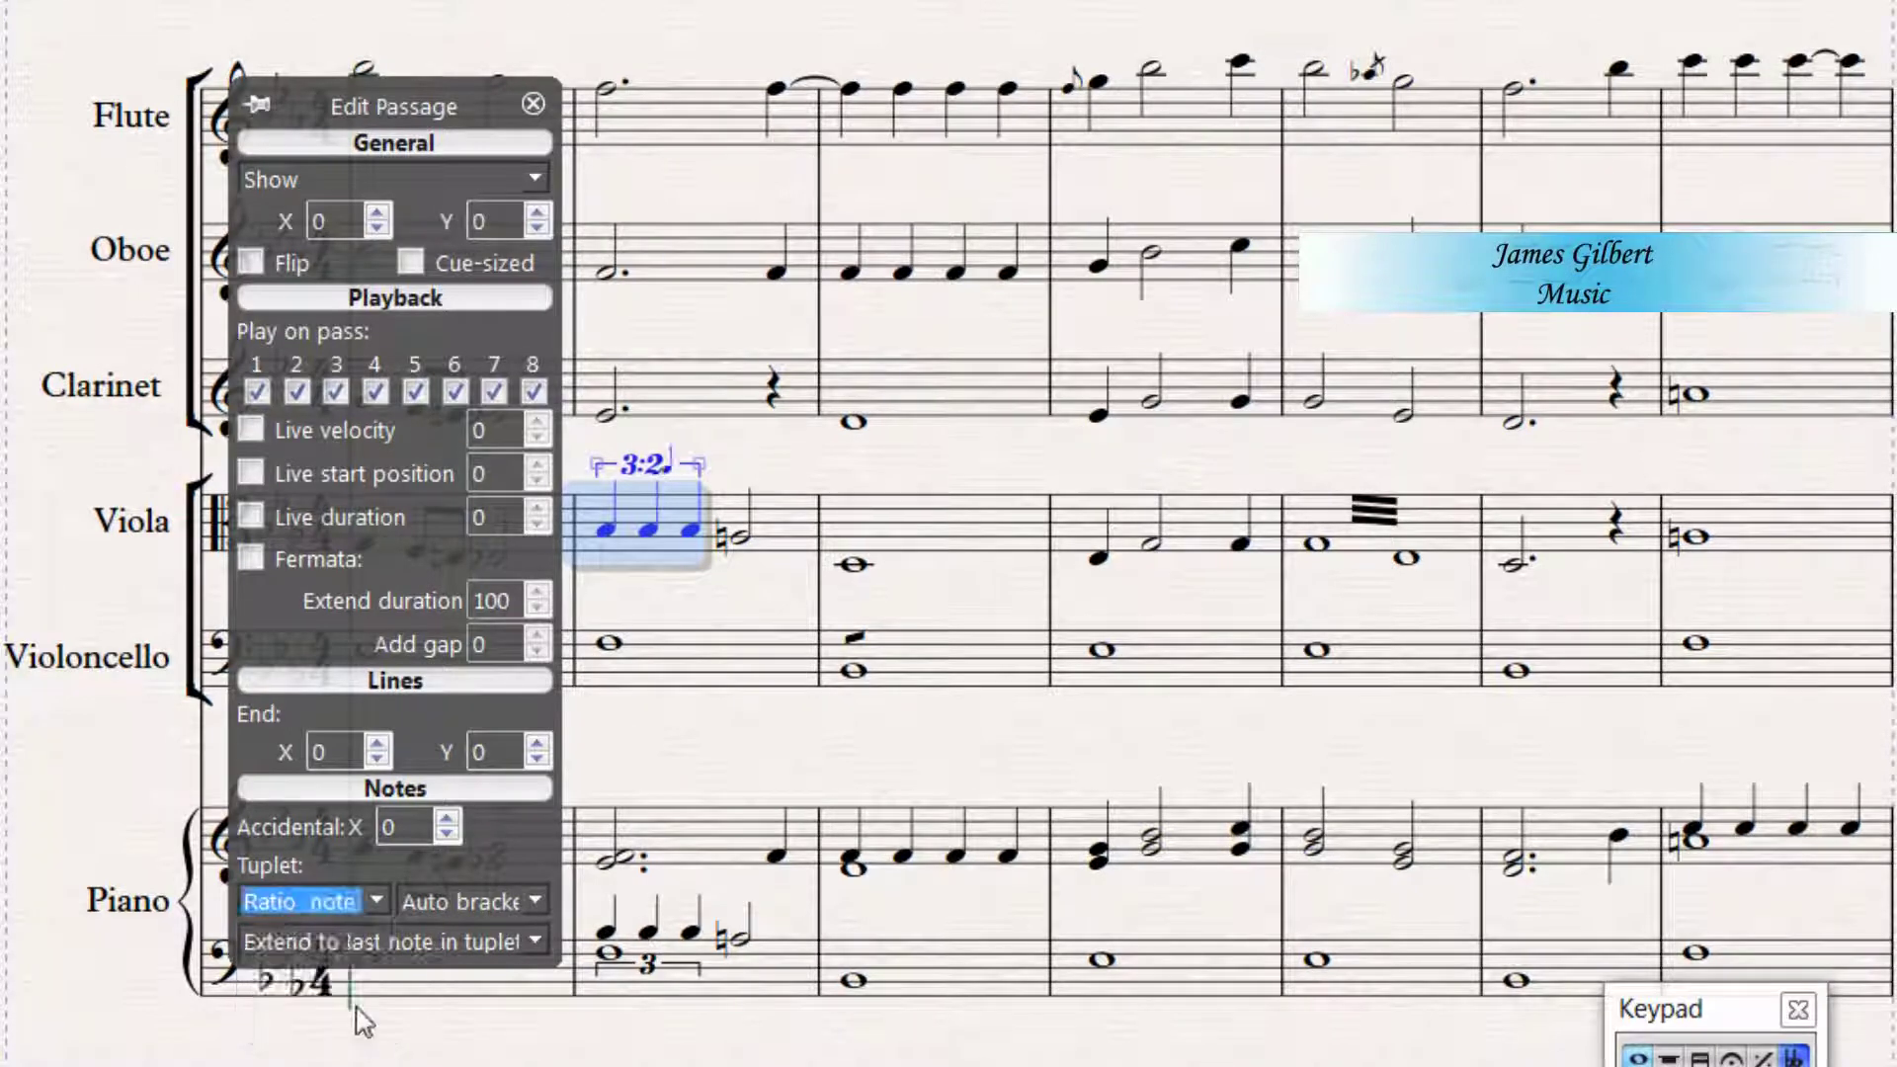
- Try the None format on the viola's triplet in bar 2 and return its format to Number
click(366, 903)
click(316, 937)
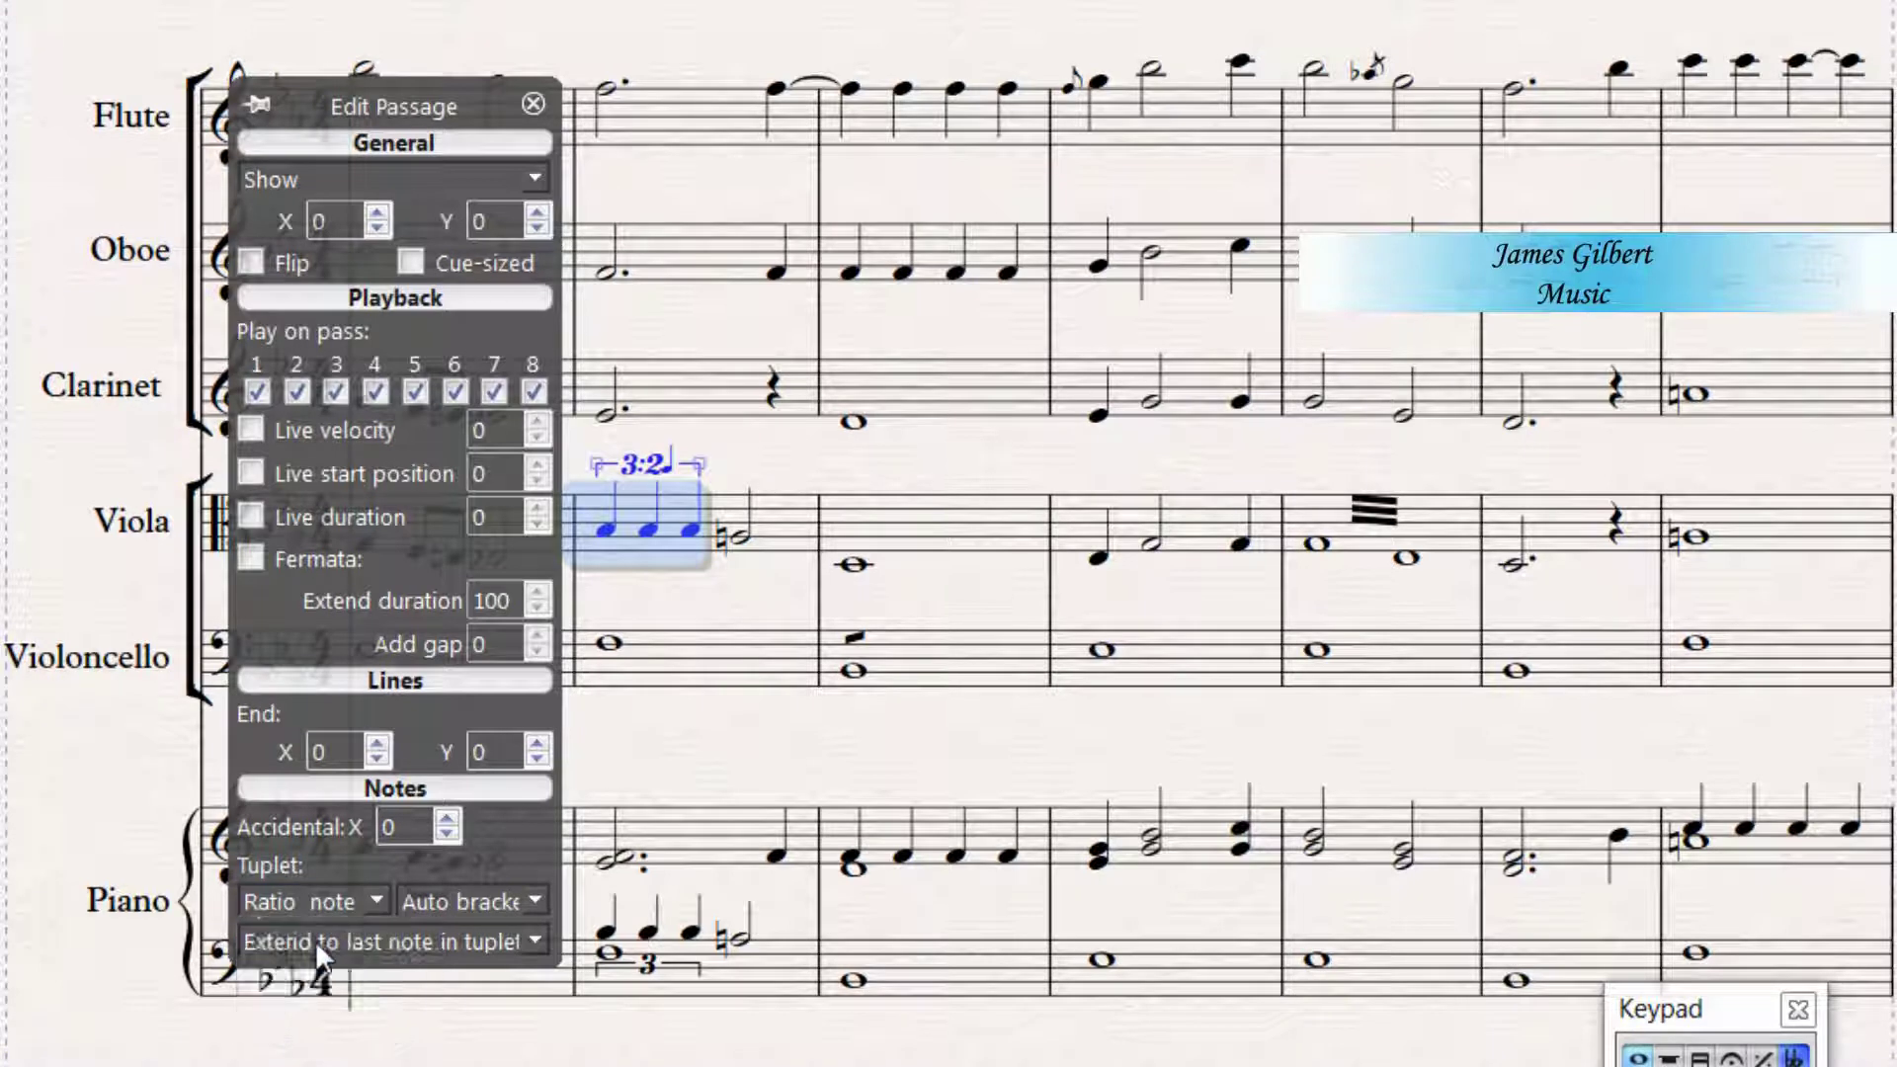
click(328, 900)
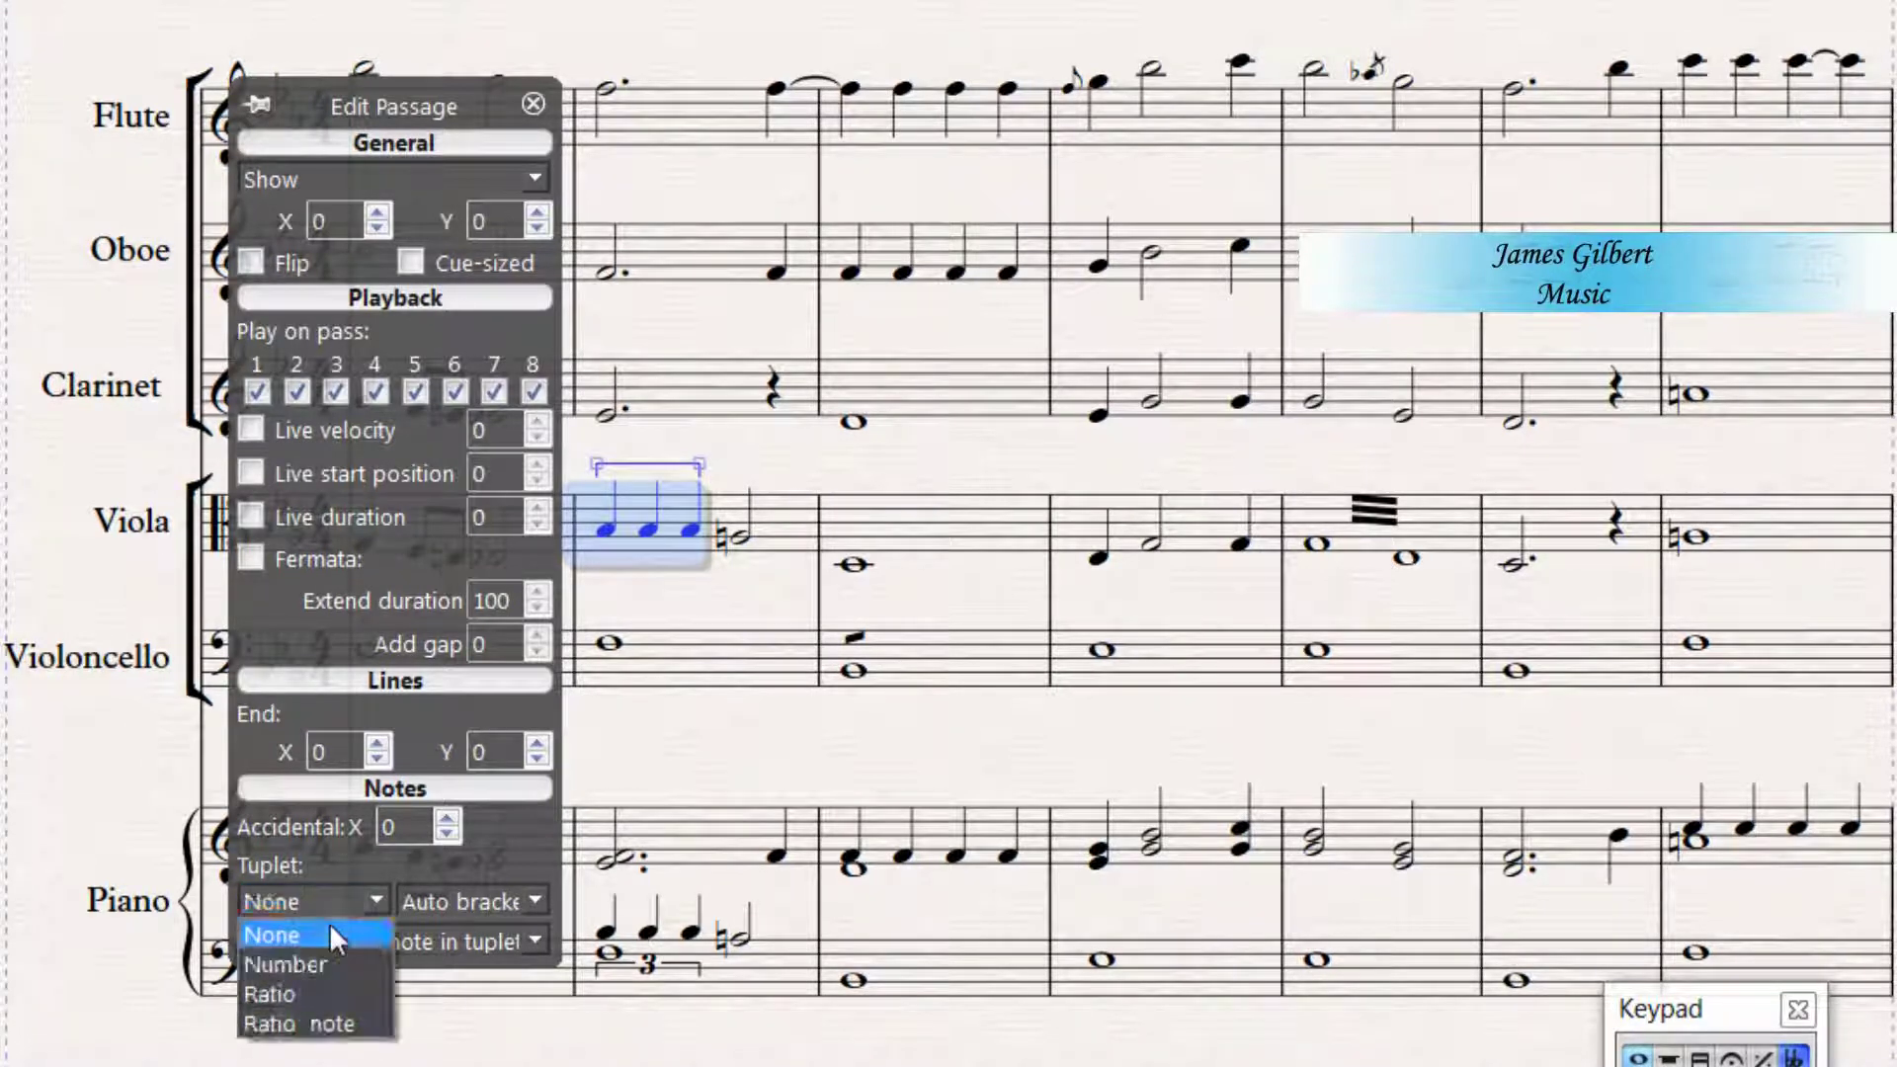
click(329, 959)
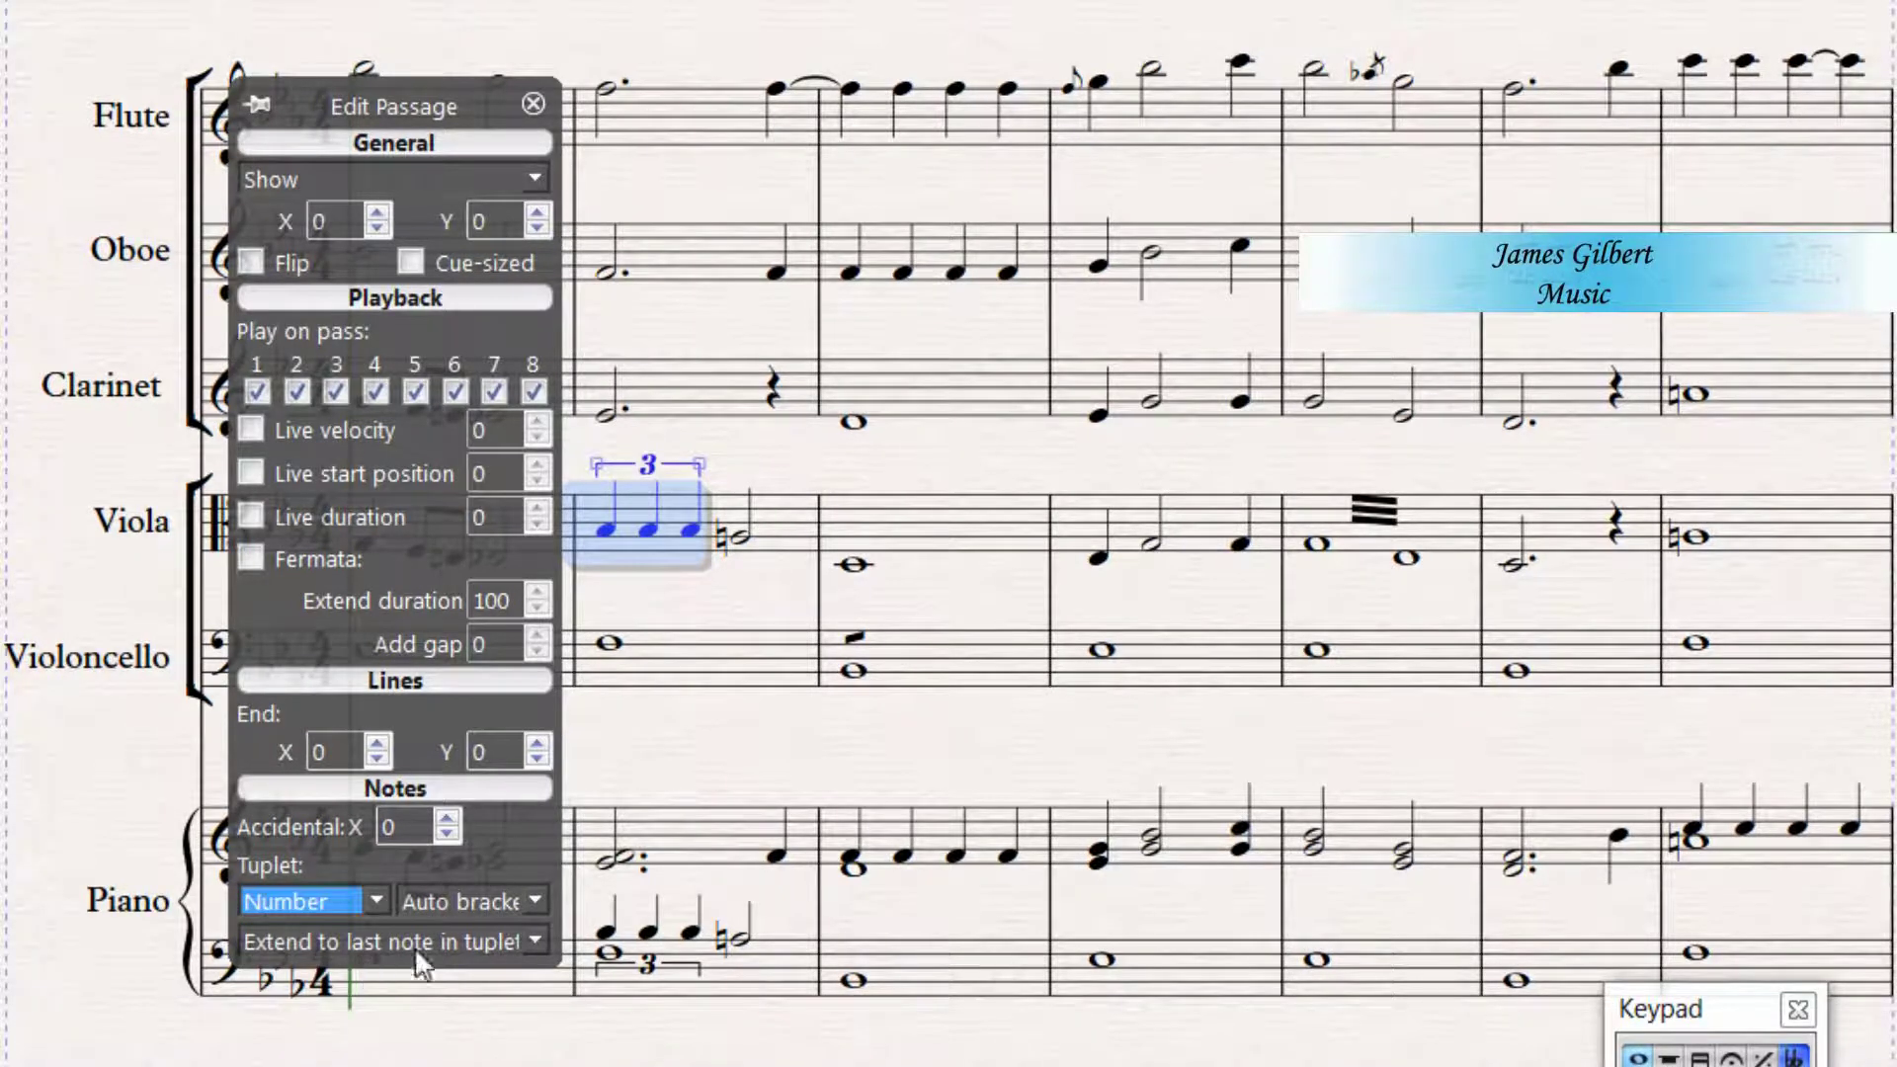
- Try No bracket on the viola's triplet in bar 2 and return it to Auto bracket
click(534, 899)
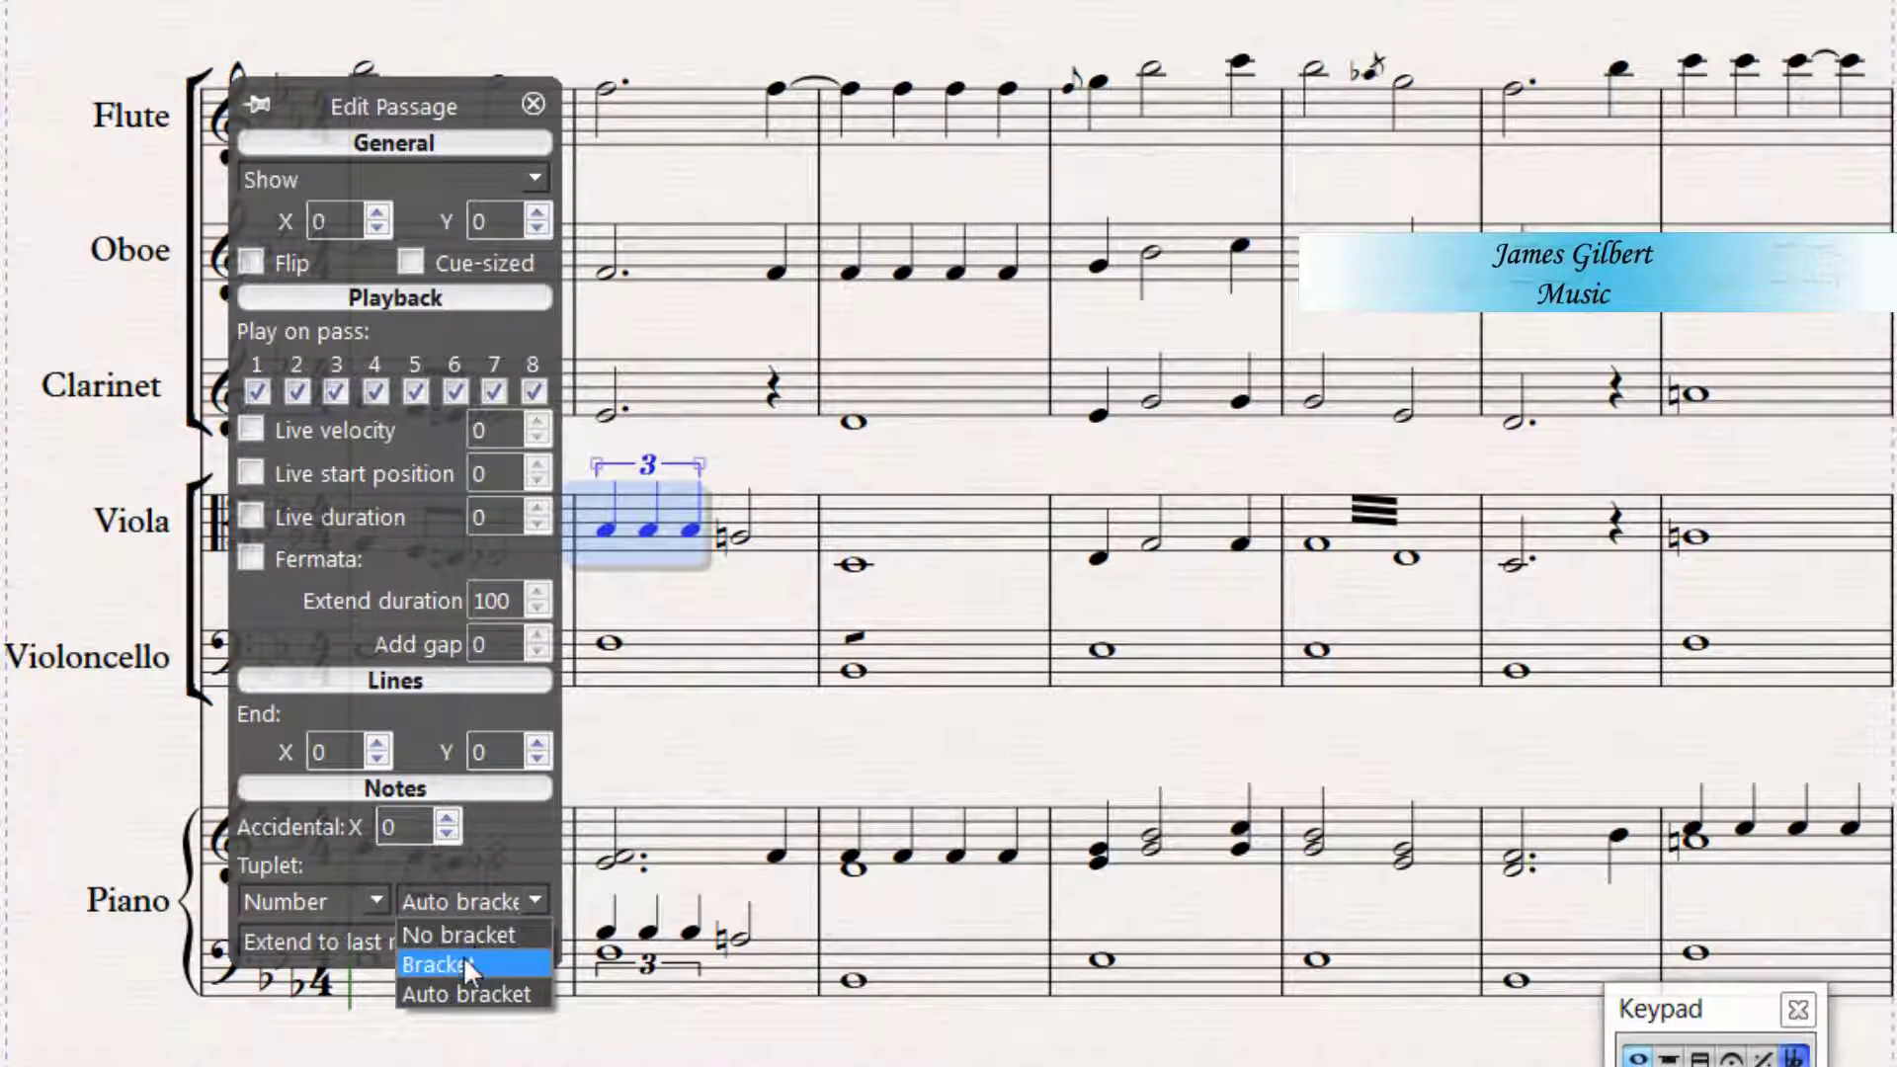
click(464, 934)
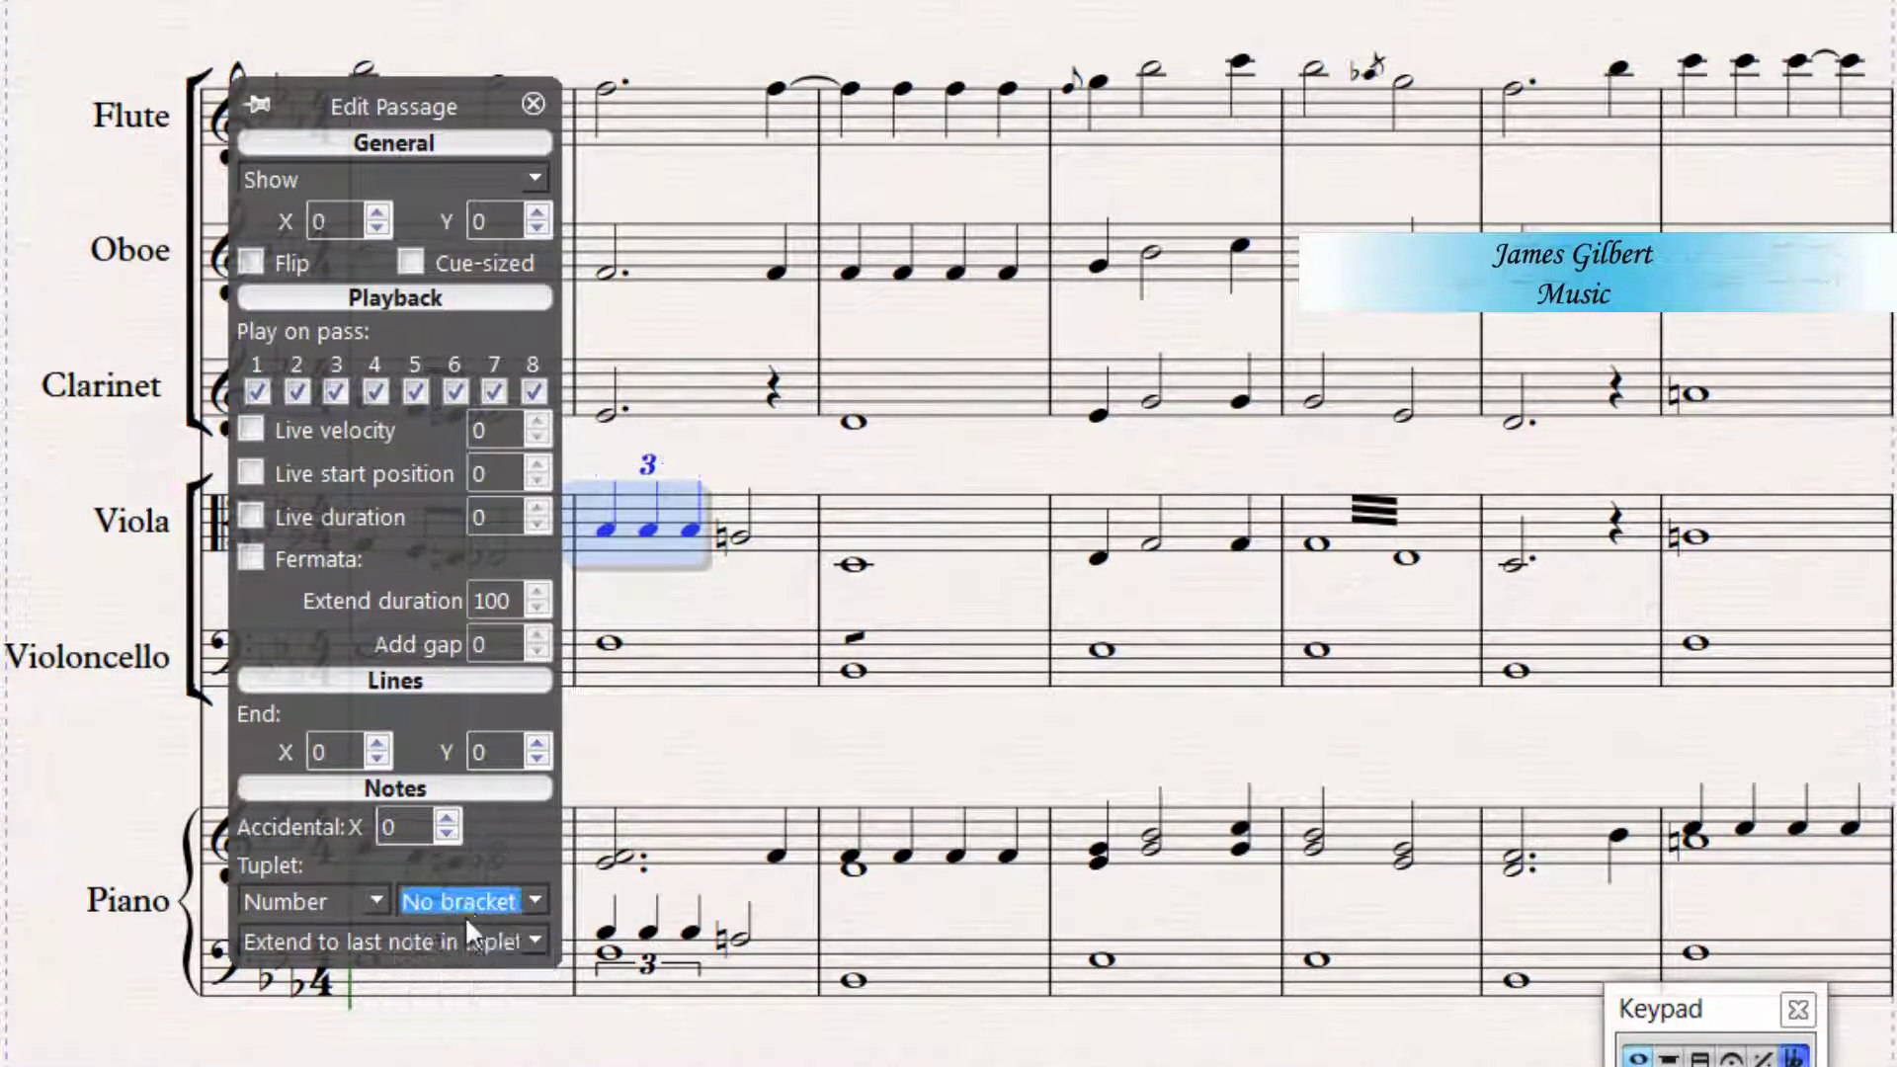
click(464, 911)
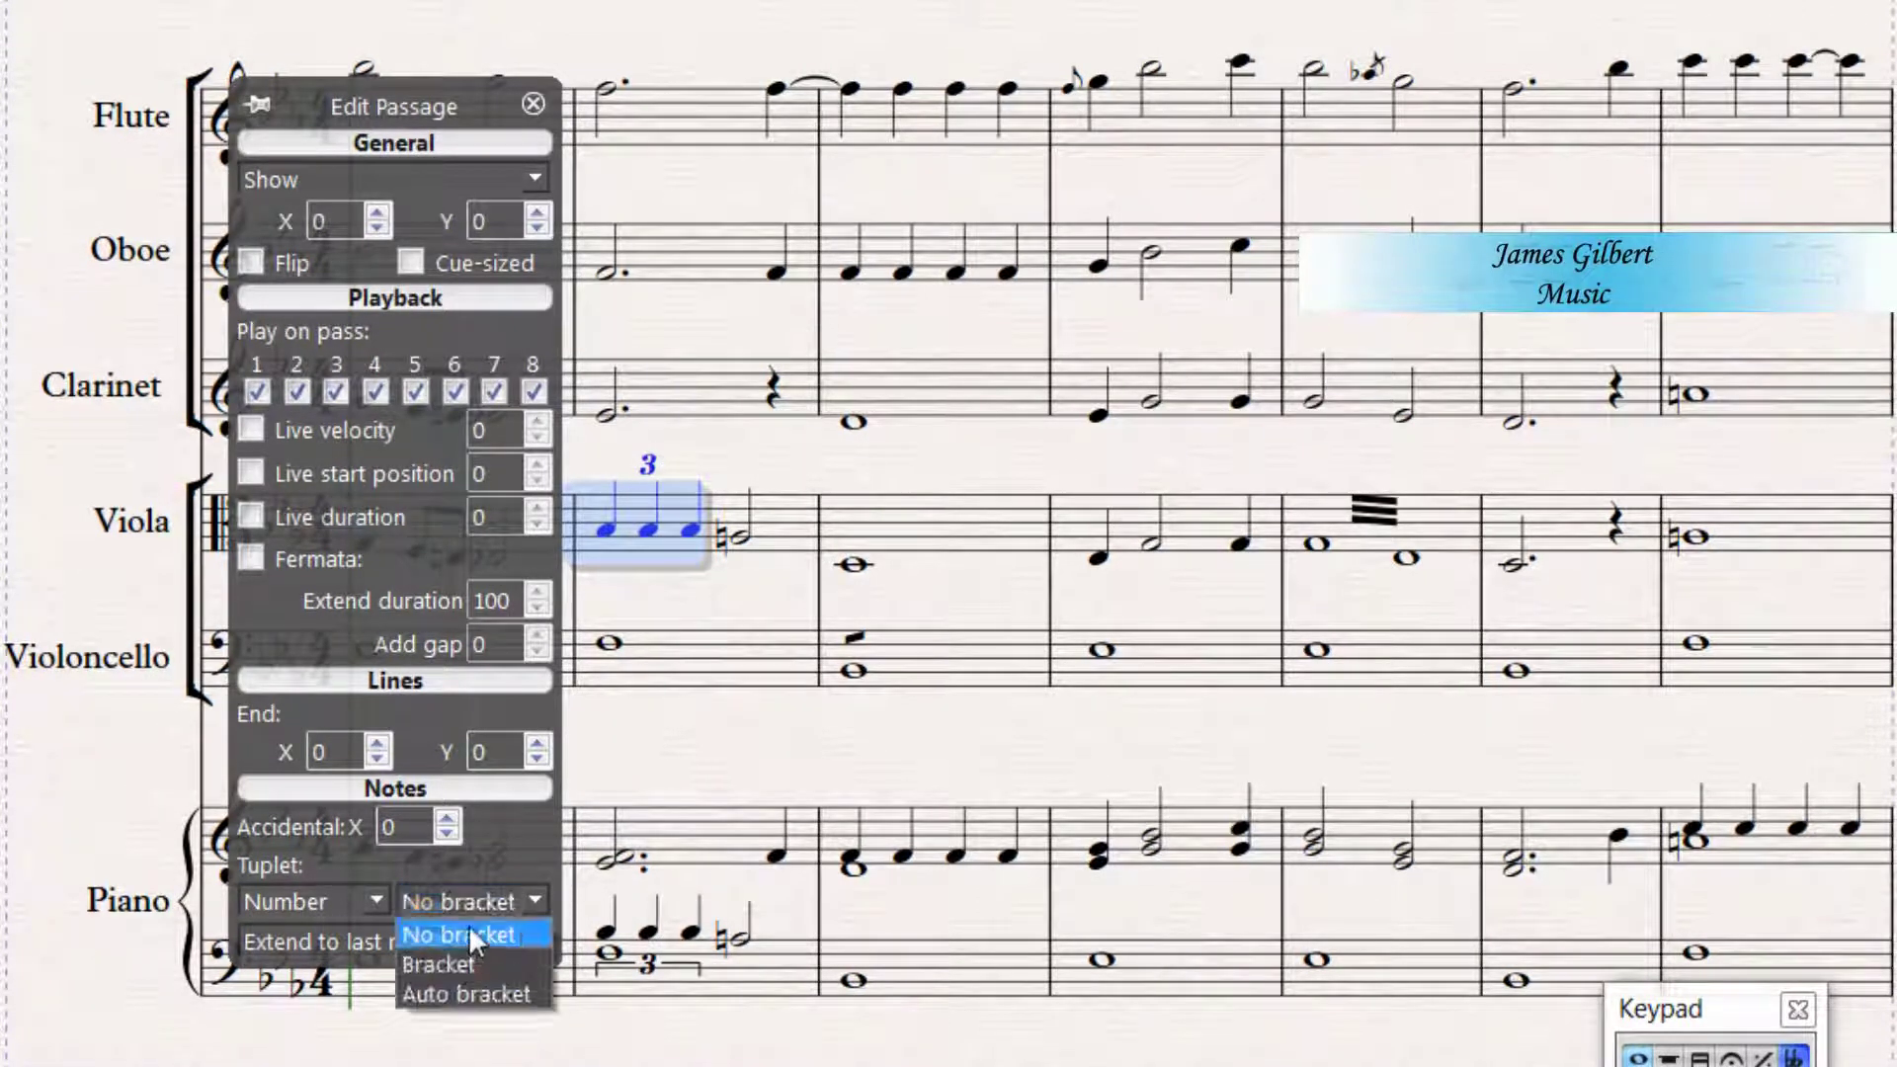
click(471, 988)
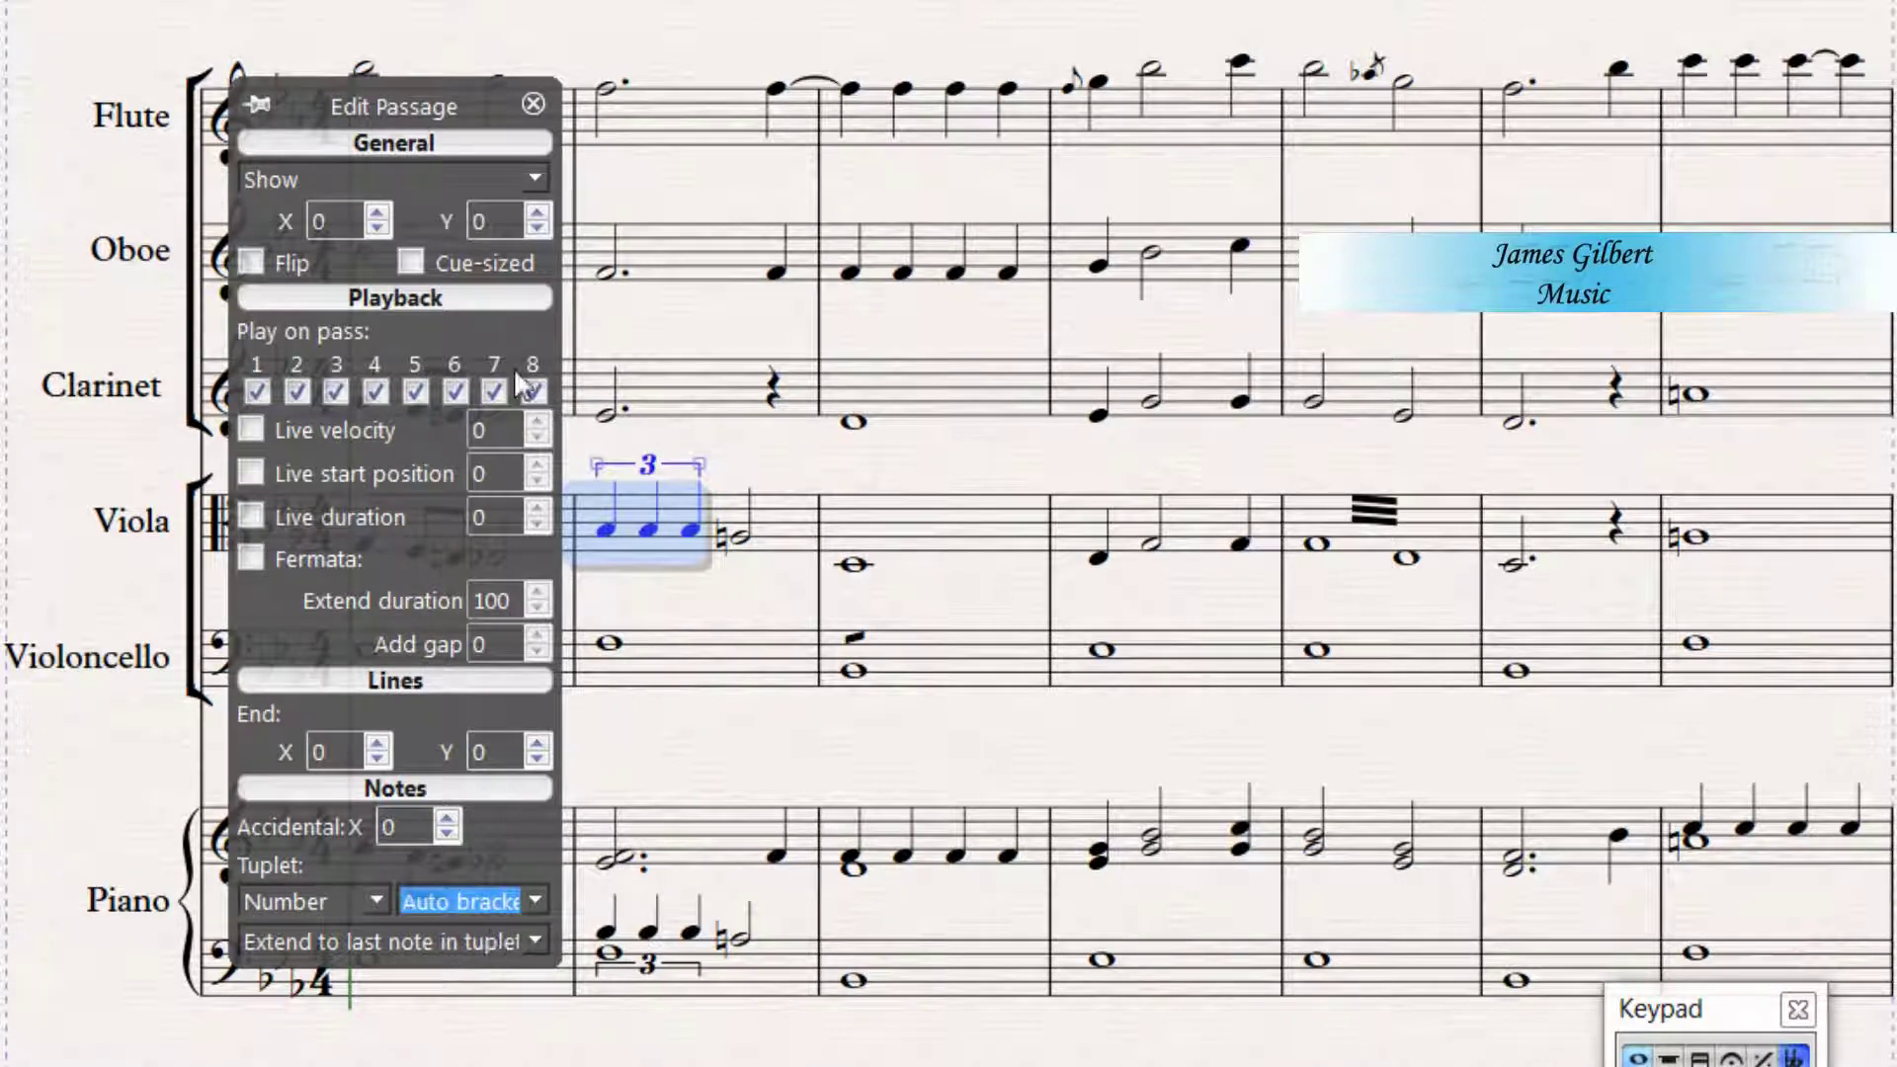
- Close the Inspector and clear the selection of the viola triplet
click(531, 104)
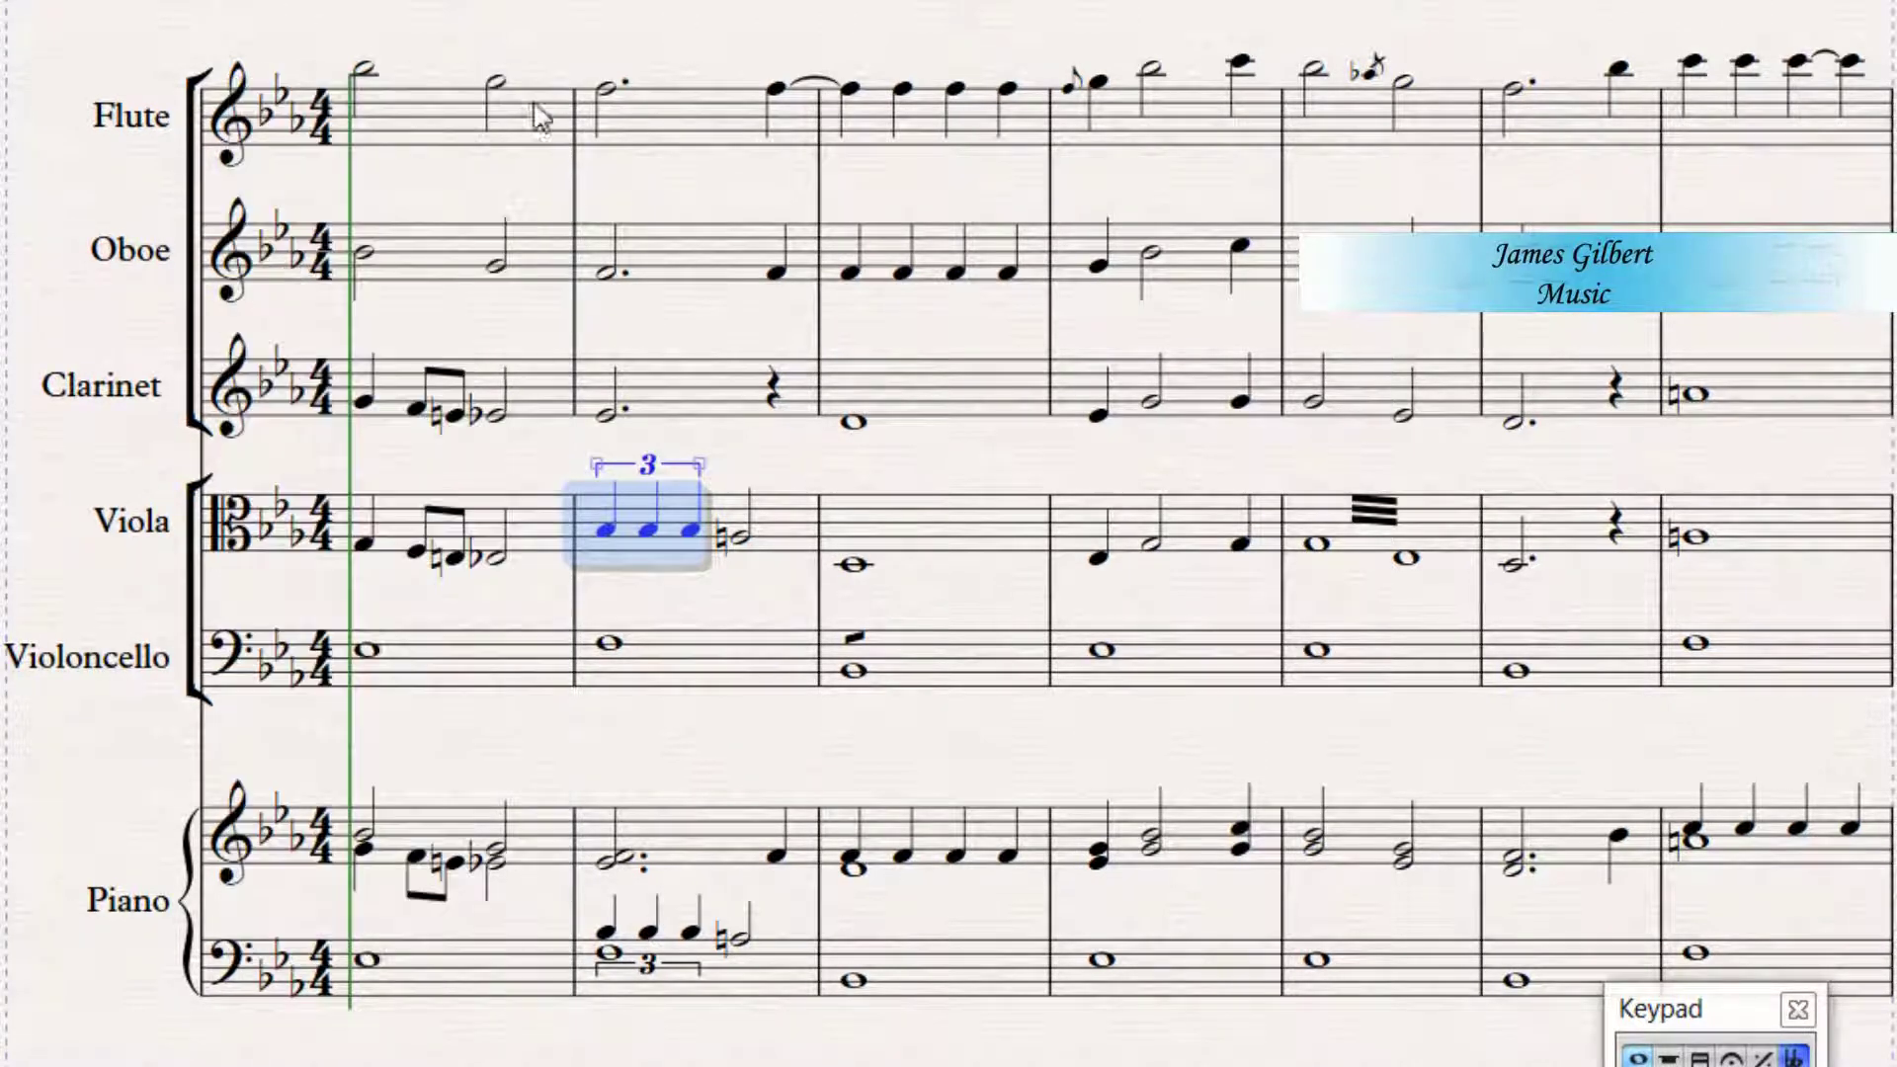
key(Escape)
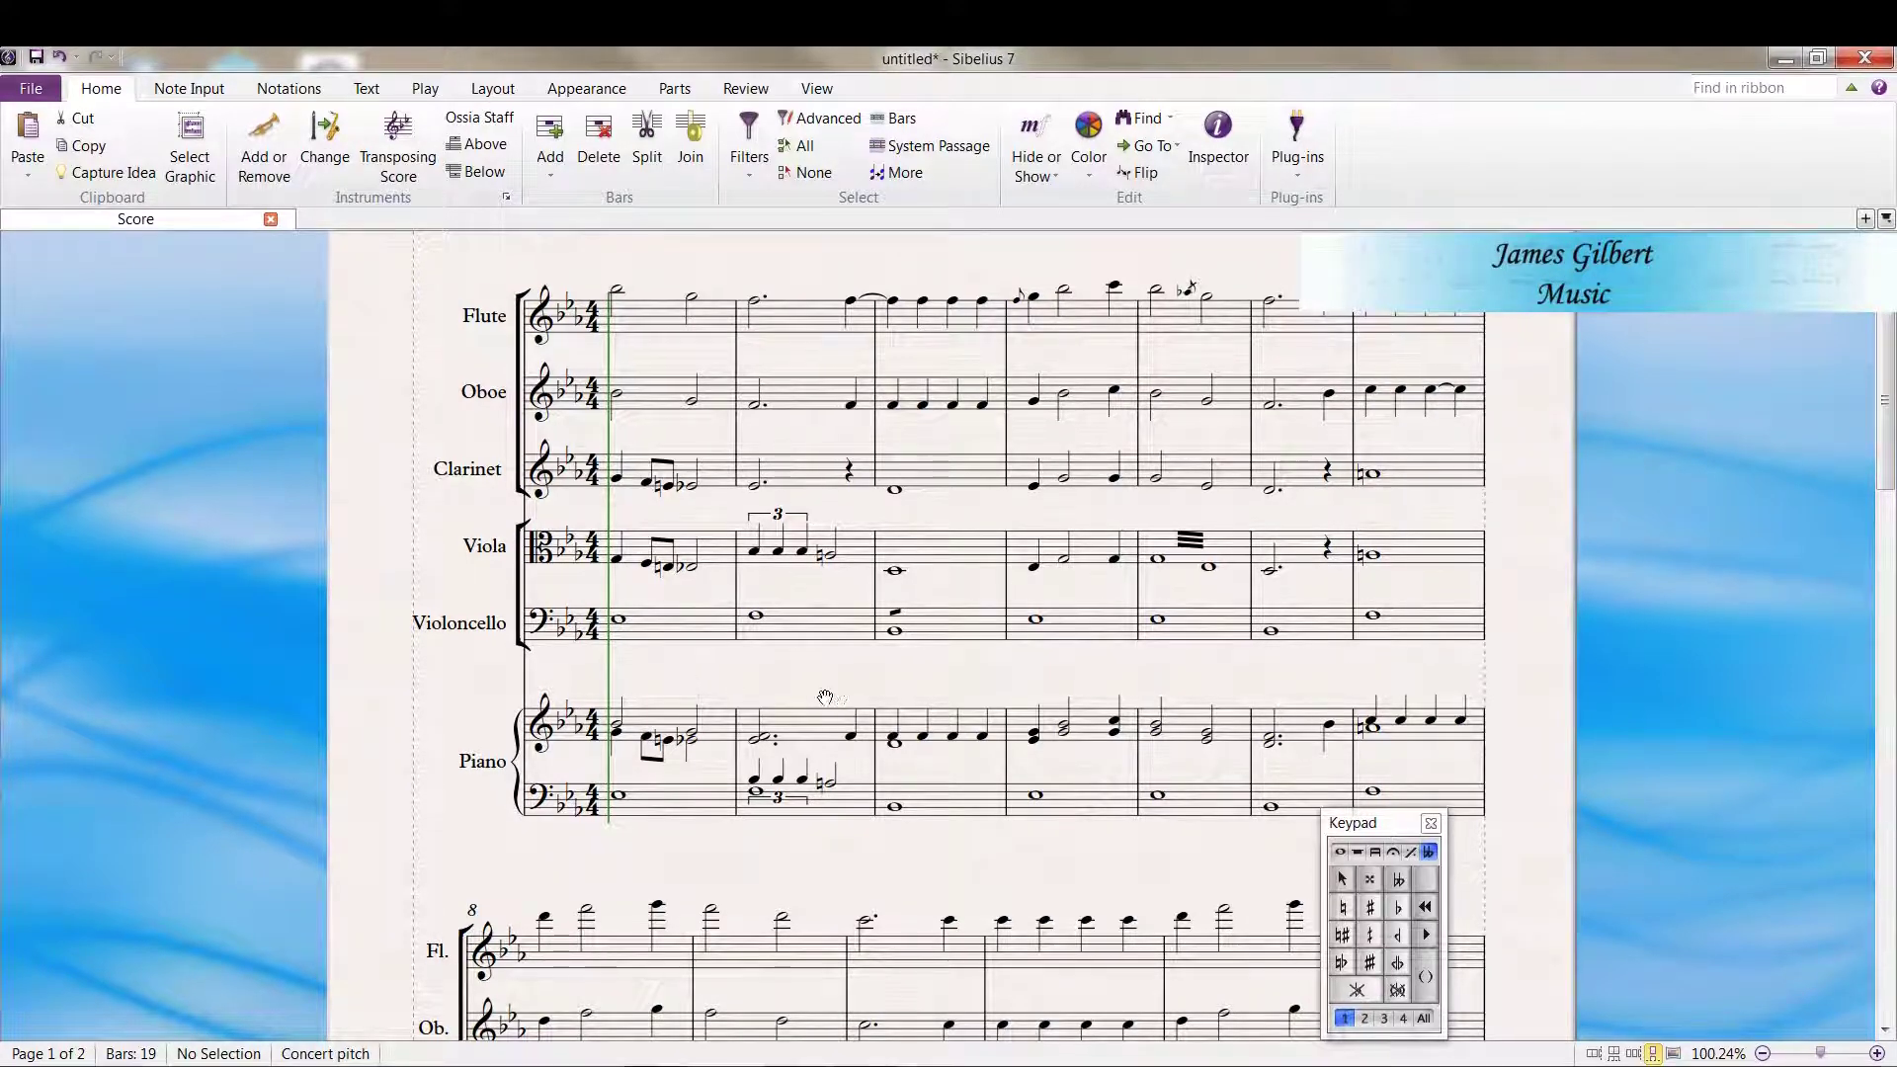
scroll(857, 718, right, 4)
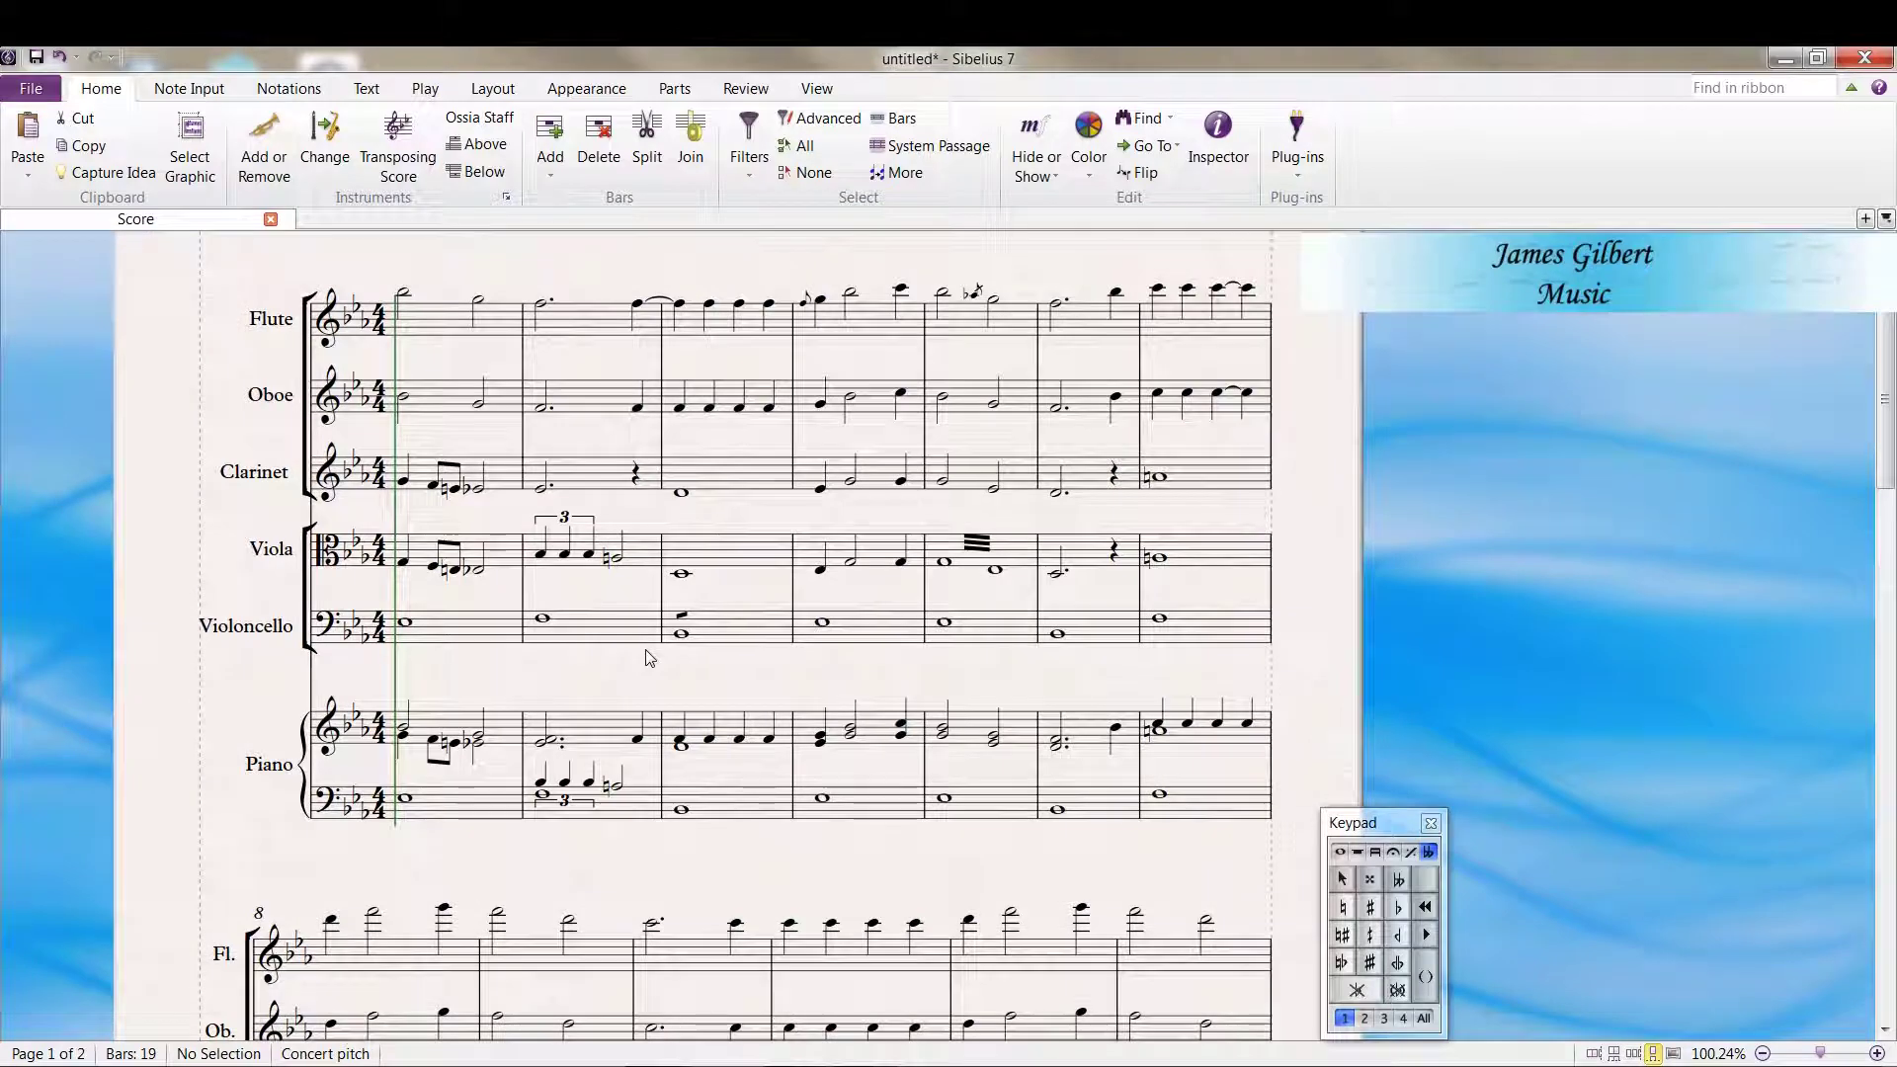
- Look through the notation line styles and the full list of symbols, closing each dialog without choosing anything
click(302, 93)
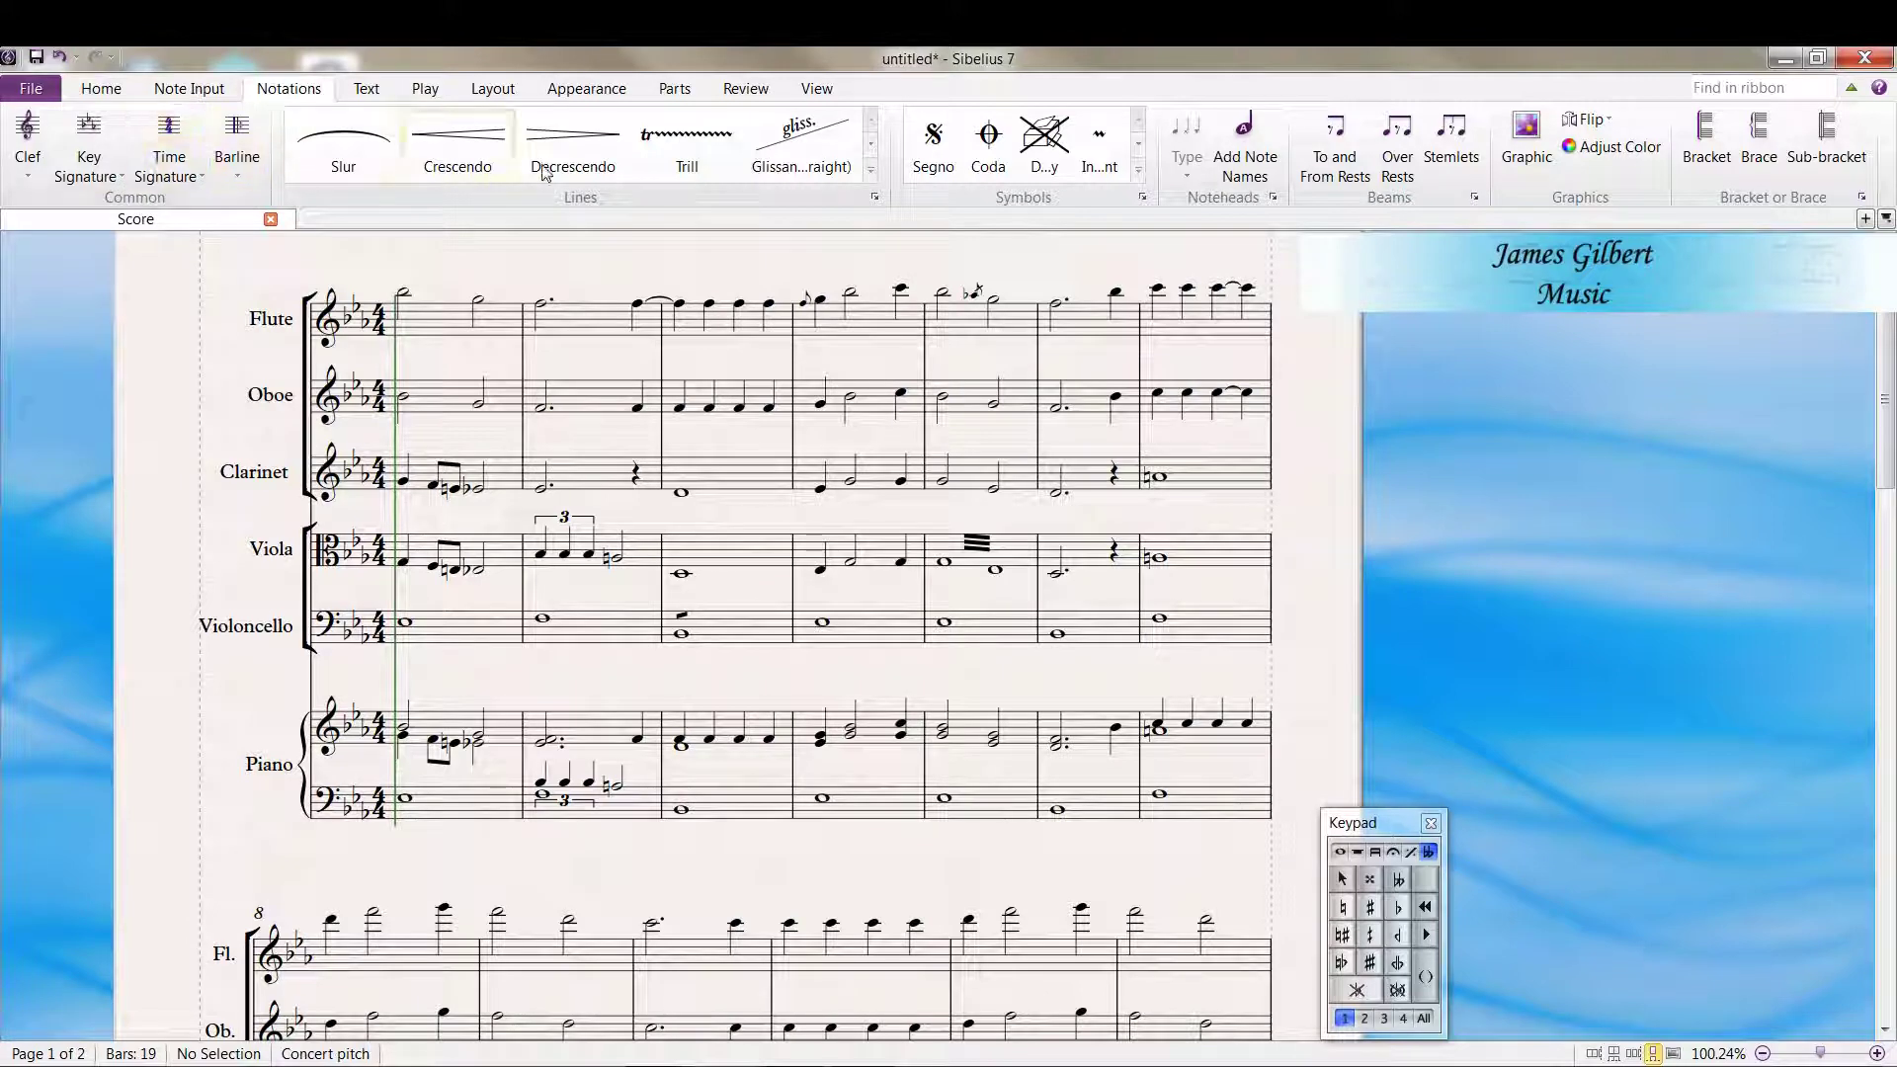
click(875, 199)
key(Escape)
click(1142, 198)
scroll(1335, 400, down, 5)
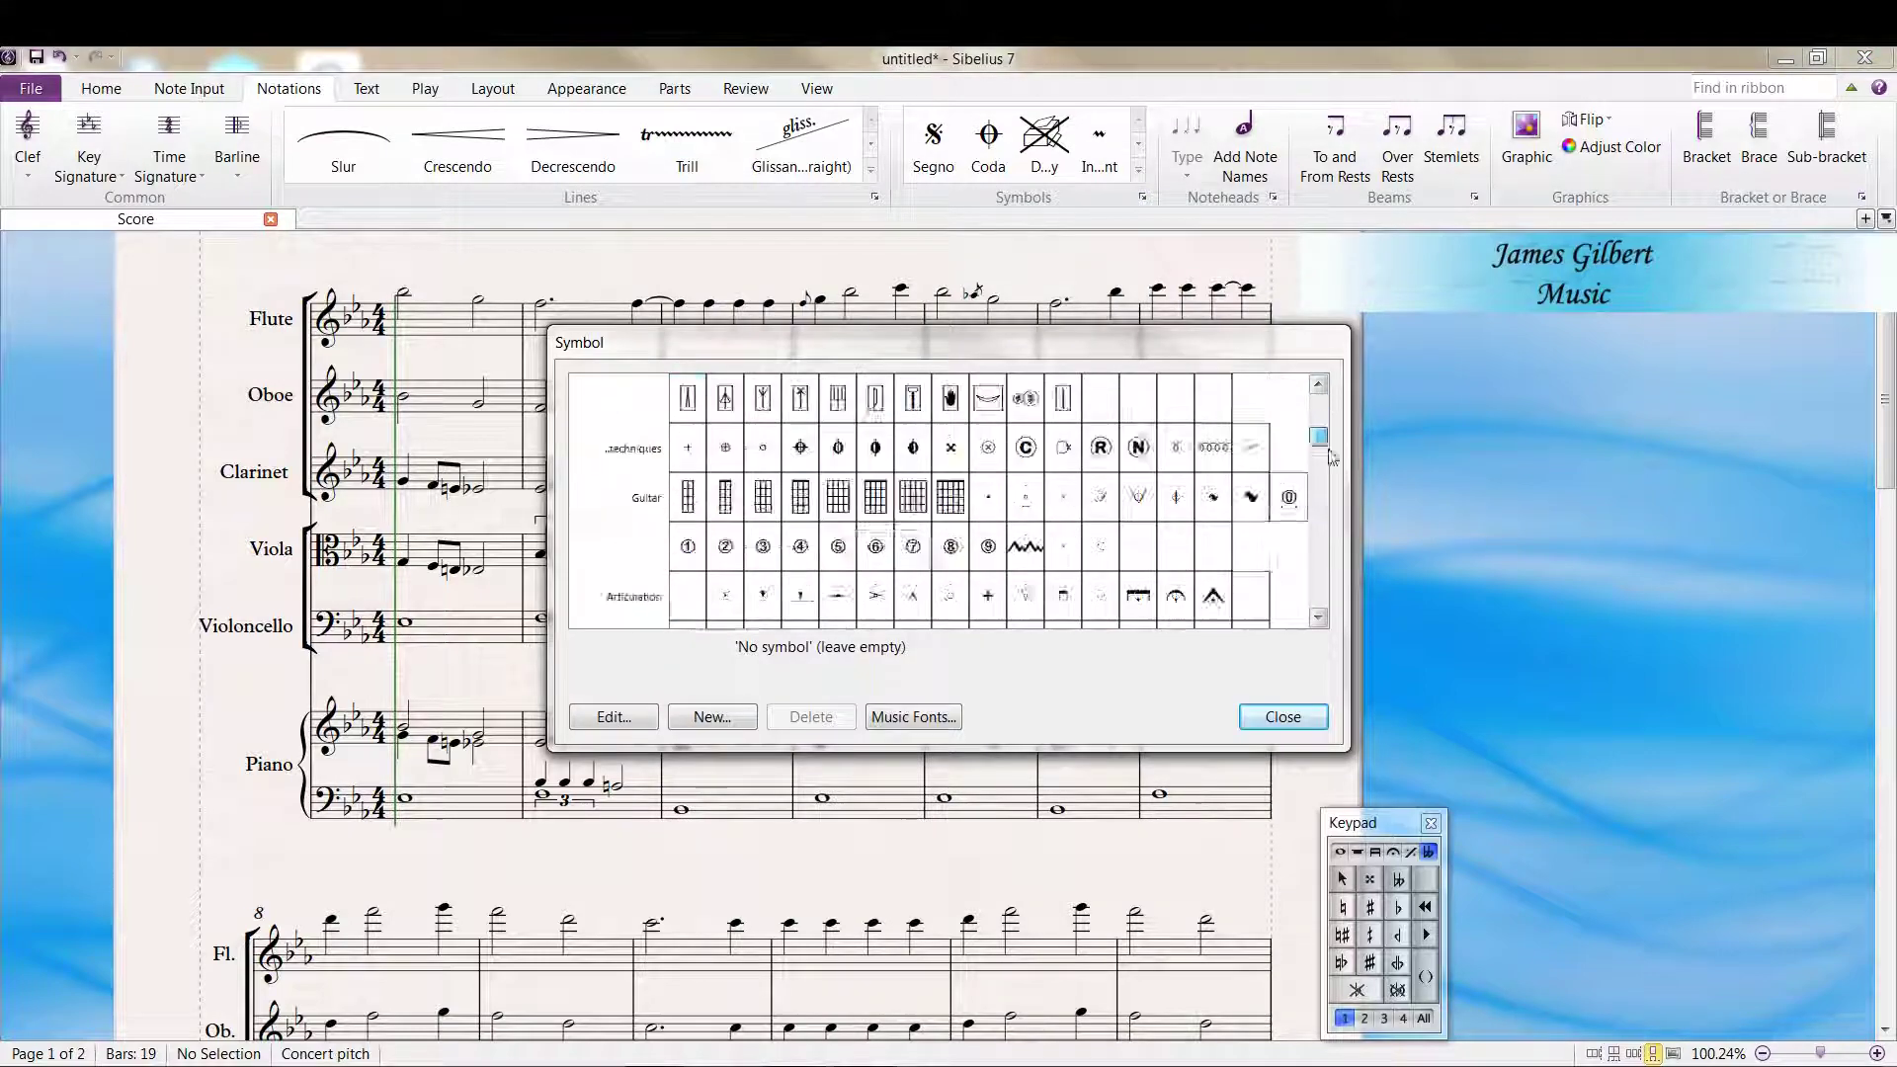
scroll(1336, 400, up, 5)
key(Escape)
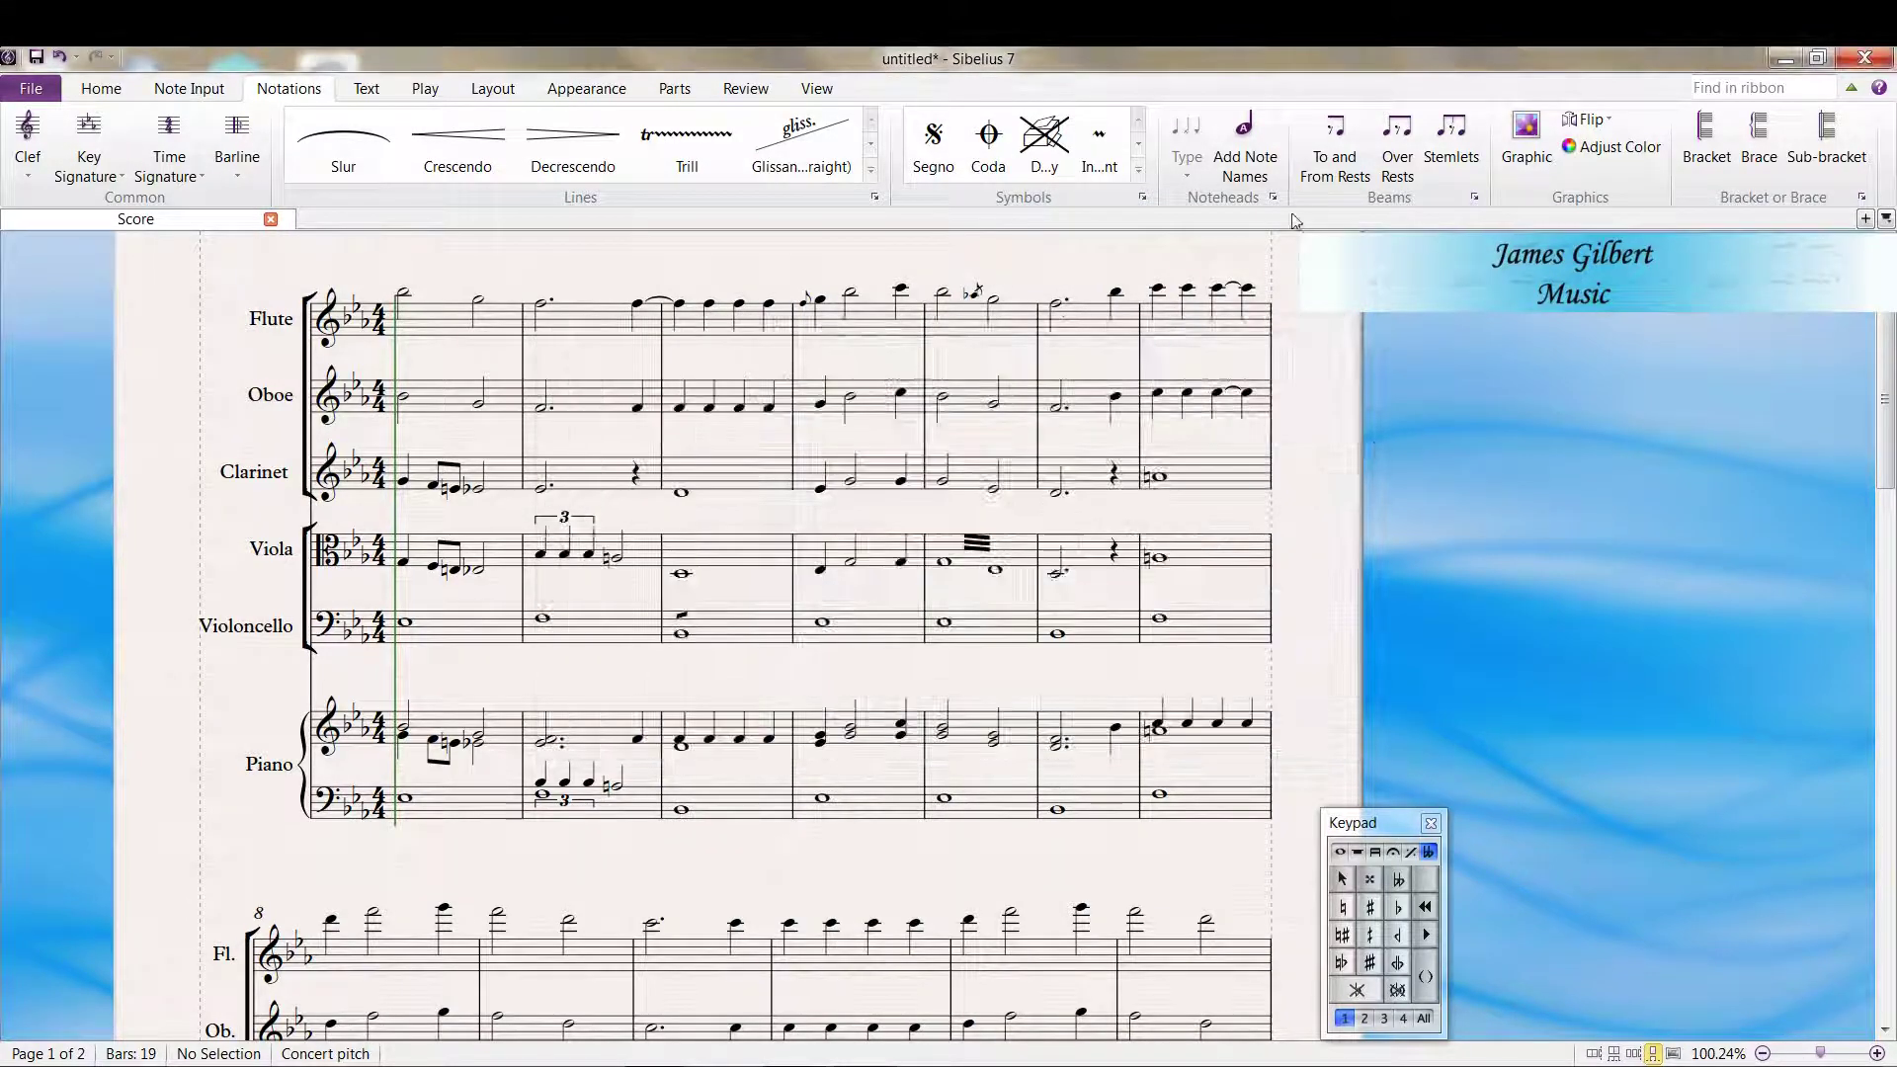